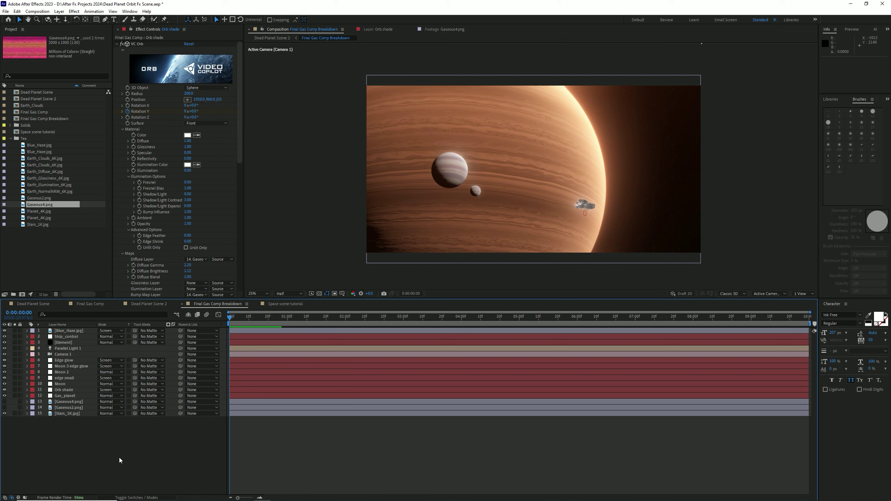
Step: Save the project and widen the effect settings area slightly
{"action": "key", "text": "ctrl+s"}
{"action": "left_click_drag", "start_coordinate": [230, 317], "coordinate": [229, 351]}
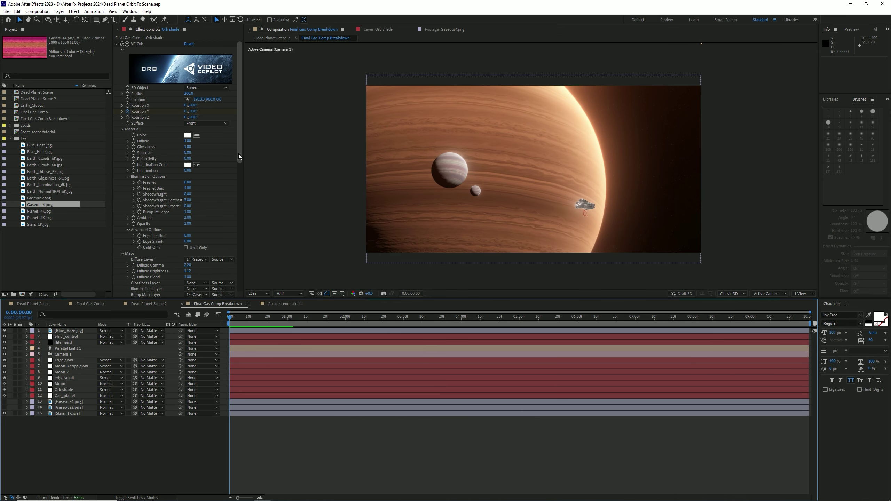
{"action": "left_click_drag", "start_coordinate": [243, 157], "coordinate": [258, 156]}
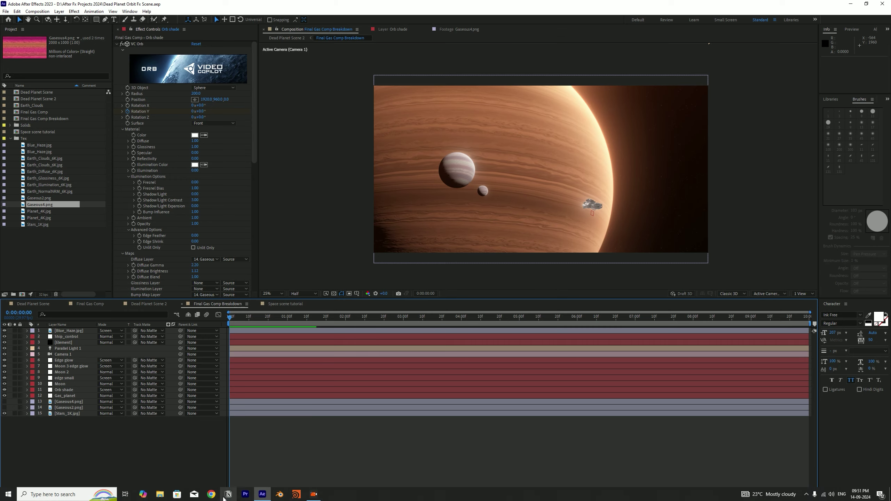
Step: Switch to Chrome and search the web for "vc orb"
{"action": "left_click", "coordinate": [211, 494]}
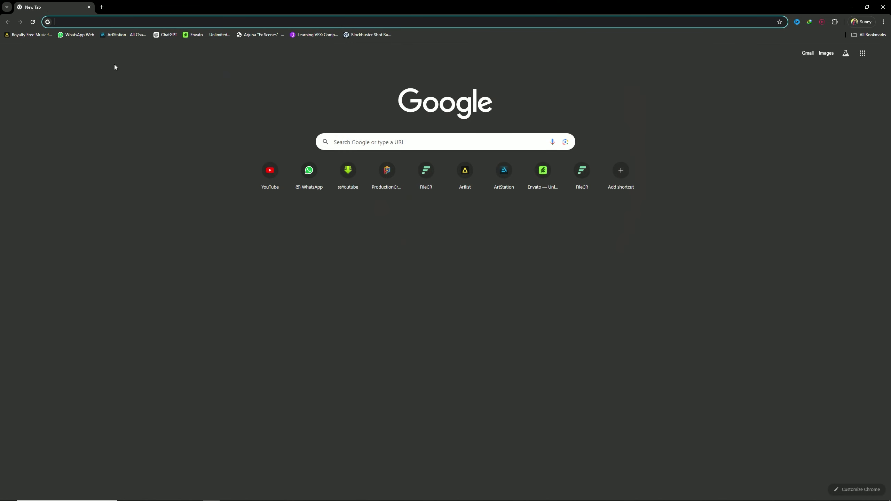
{"action": "type", "text": "vc orb"}
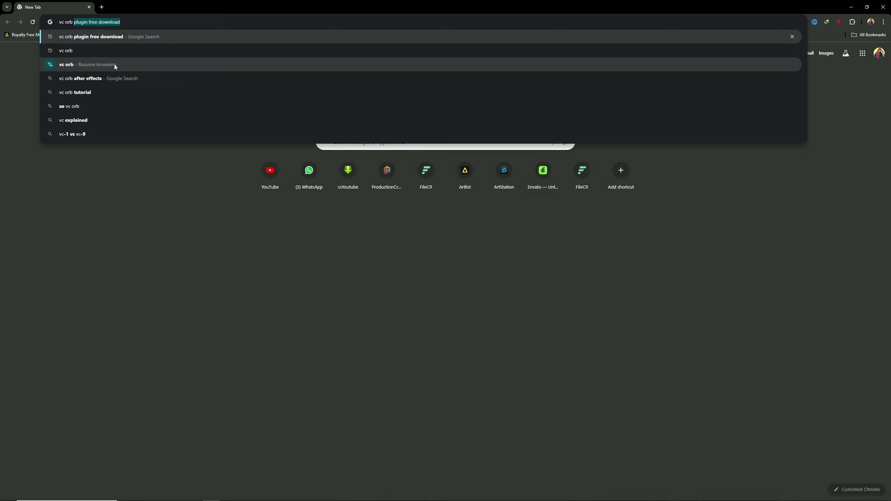
{"action": "key", "text": "Return"}
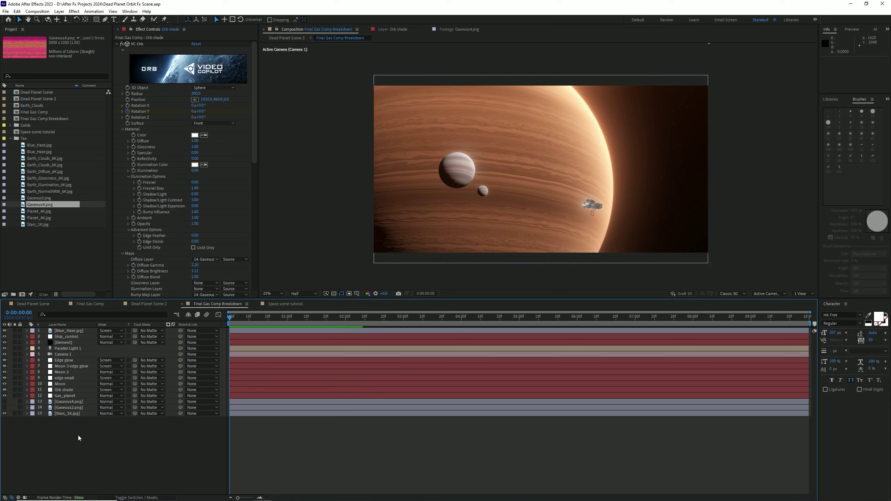
Step: Back in After Effects, solo the Gas_planet layer in the Final Gas Comp Breakdown composition
{"action": "left_click_drag", "start_coordinate": [298, 317], "coordinate": [229, 351]}
{"action": "left_click", "coordinate": [37, 401]}
{"action": "left_click", "coordinate": [37, 395]}
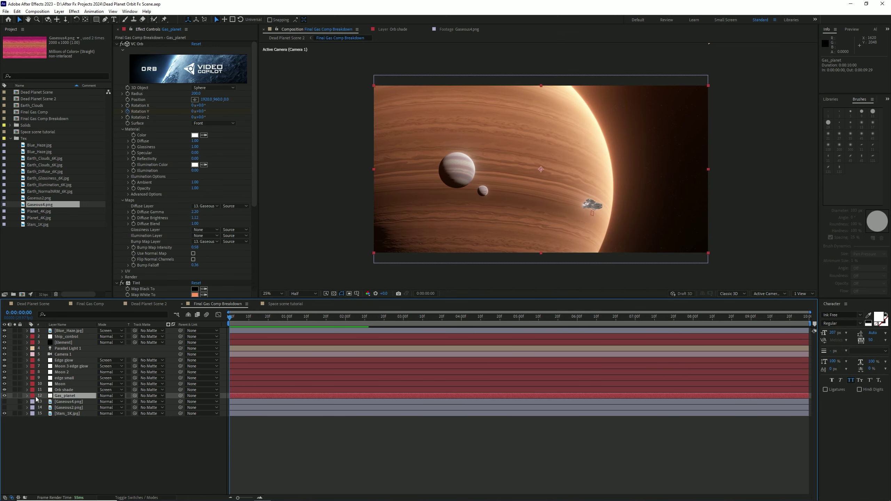
{"action": "left_click", "coordinate": [15, 395]}
{"action": "left_click", "coordinate": [28, 440]}
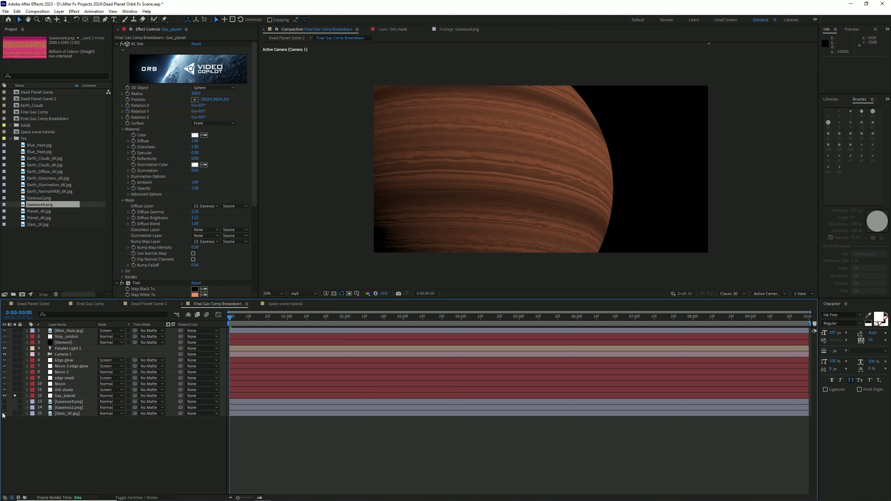
Step: Solo the Stars_1K.jpg layer on its own in place of the planet to examine the background
{"action": "left_click", "coordinate": [15, 413]}
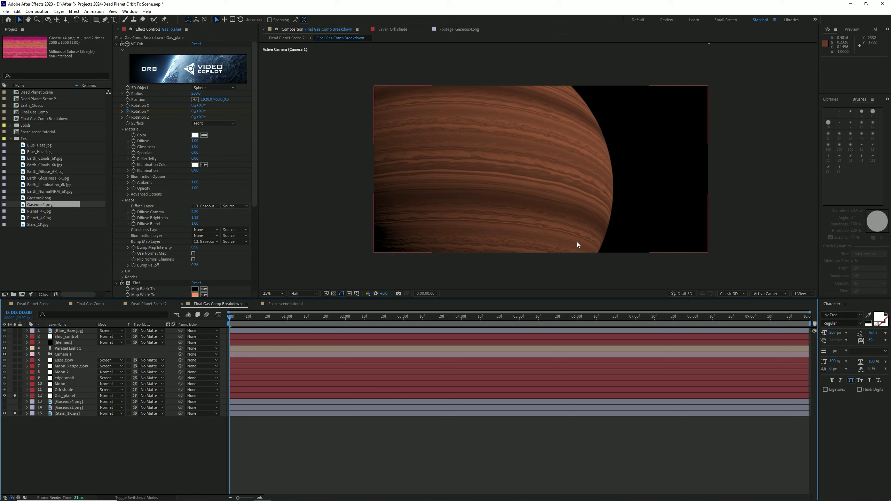
{"action": "left_click", "coordinate": [4, 415]}
{"action": "left_click", "coordinate": [14, 413]}
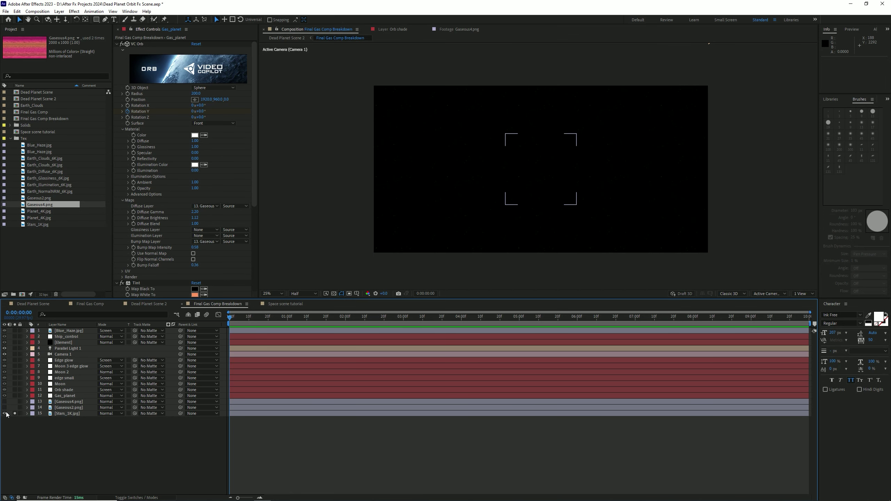
{"action": "left_click", "coordinate": [14, 414]}
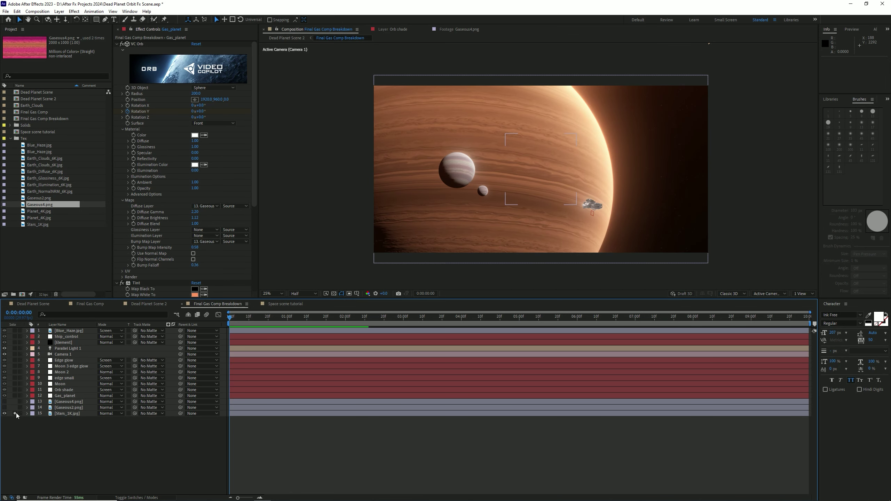
{"action": "scroll", "coordinate": [679, 199], "scroll_direction": "up", "scroll_amount": 2}
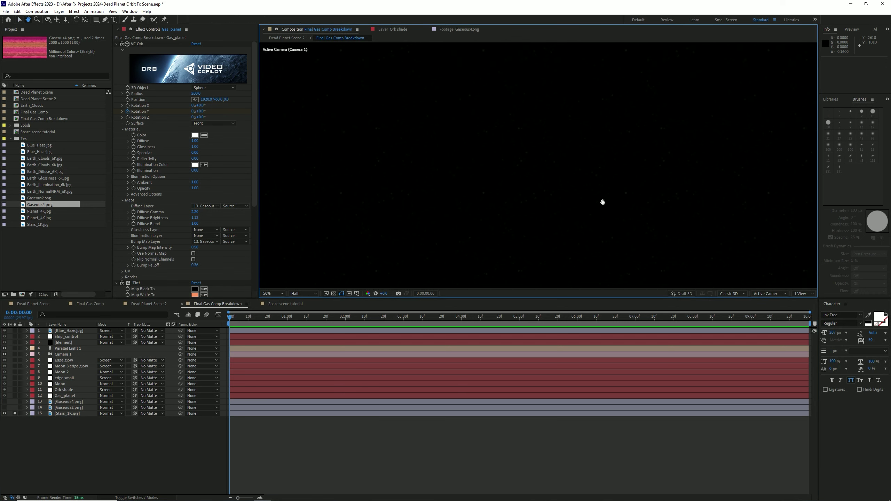
Step: Set the composition preview resolution to Full and inspect the star background closely
{"action": "left_click", "coordinate": [303, 293]}
{"action": "left_click", "coordinate": [300, 309]}
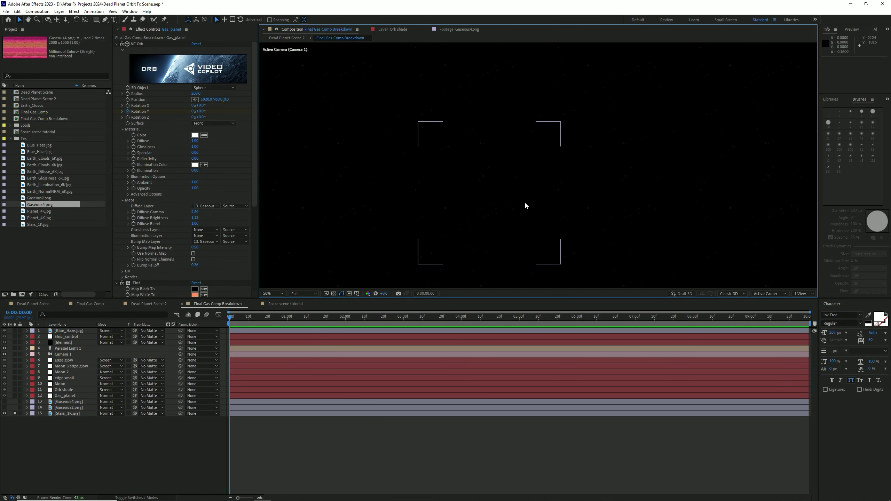
{"action": "scroll", "coordinate": [527, 205], "scroll_direction": "down", "scroll_amount": 2}
{"action": "left_click_drag", "start_coordinate": [527, 207], "coordinate": [563, 193]}
{"action": "scroll", "coordinate": [556, 194], "scroll_direction": "up", "scroll_amount": 2}
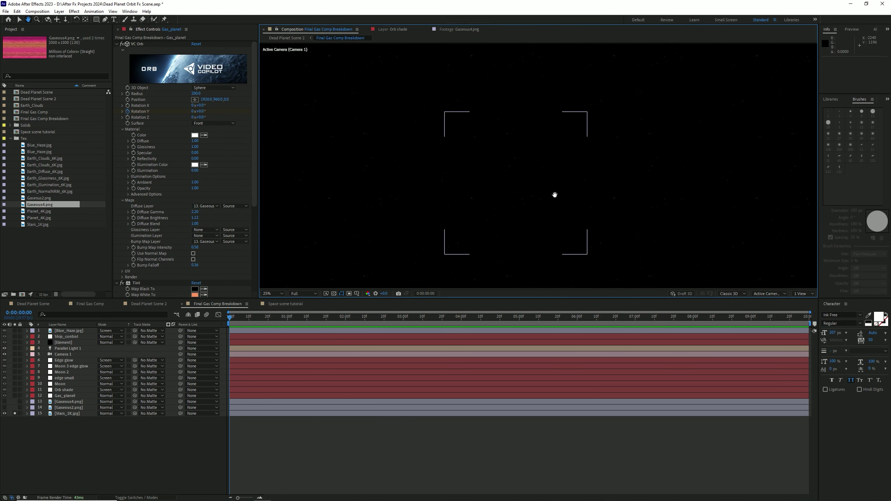
{"action": "scroll", "coordinate": [553, 194], "scroll_direction": "down", "scroll_amount": 2}
Step: Switch the solo from the star background to the Gas_planet layer and save the project
{"action": "left_click", "coordinate": [14, 413]}
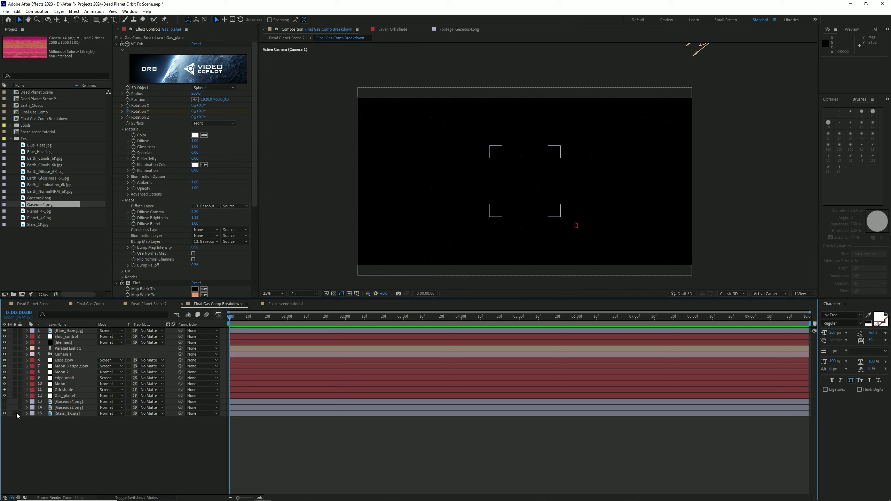
{"action": "left_click", "coordinate": [14, 396]}
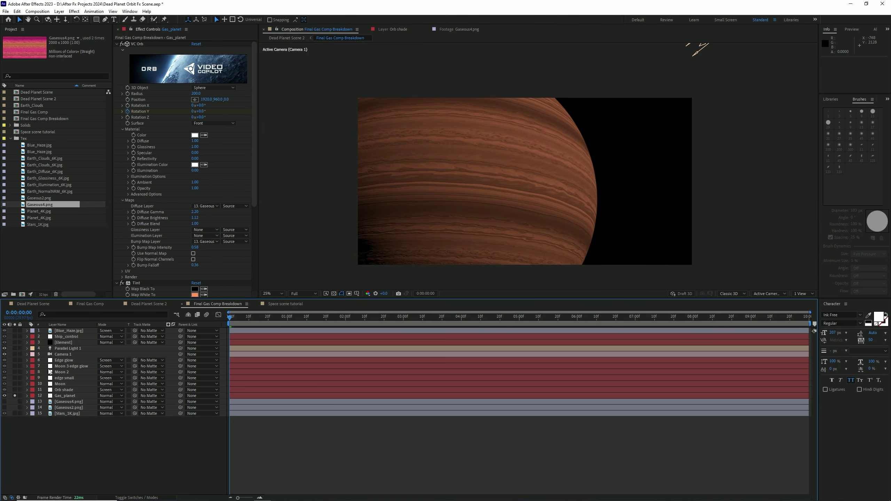
{"action": "left_click", "coordinate": [63, 396]}
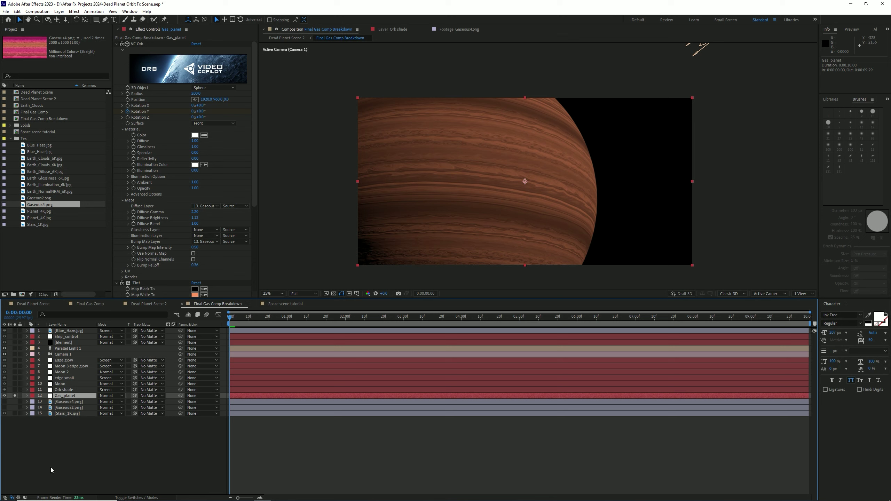
{"action": "left_click", "coordinate": [70, 465]}
{"action": "key", "text": "ctrl+s"}
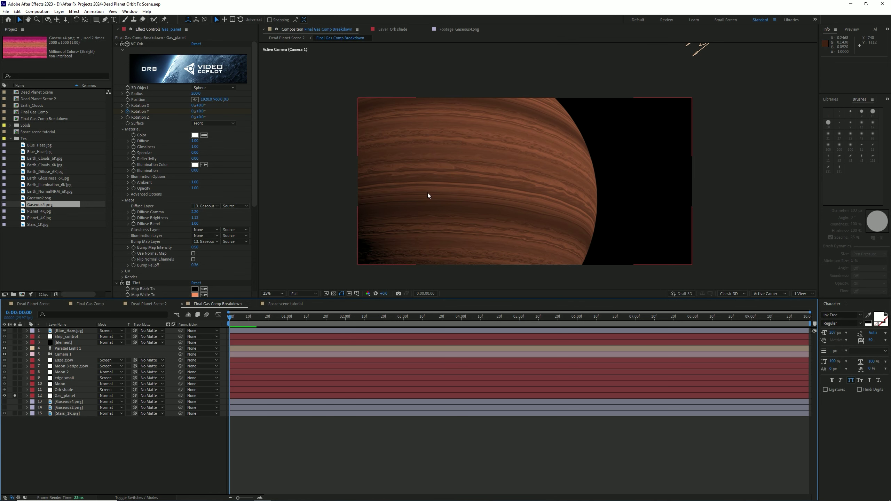
{"action": "left_click", "coordinate": [65, 396]}
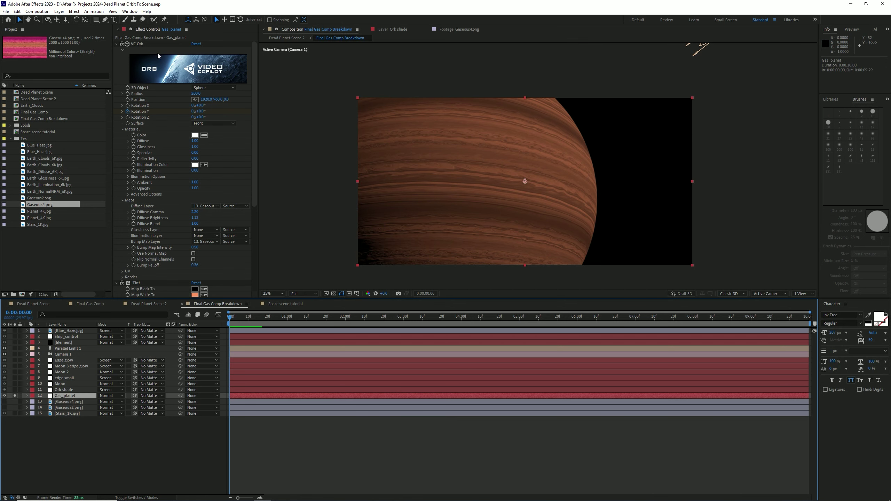
{"action": "left_click", "coordinate": [46, 461]}
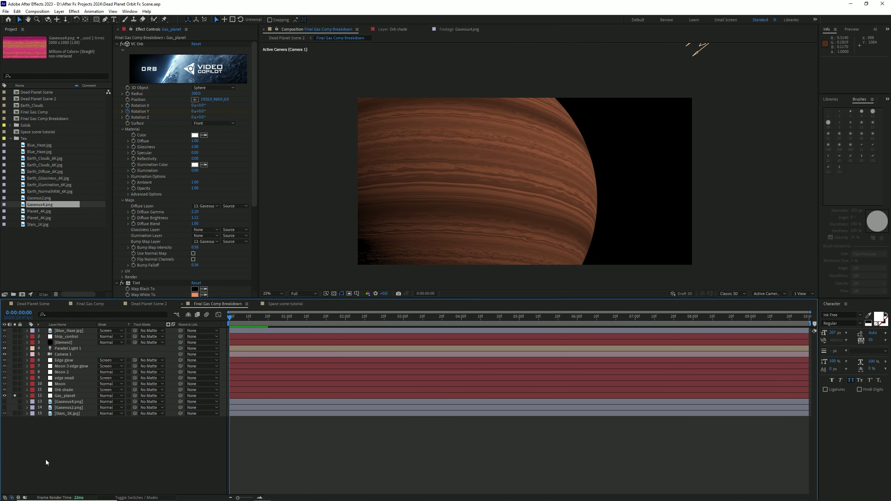
Step: Create a black solid named "Gas planet" in the Space scene tutorial composition
{"action": "left_click", "coordinate": [261, 303]}
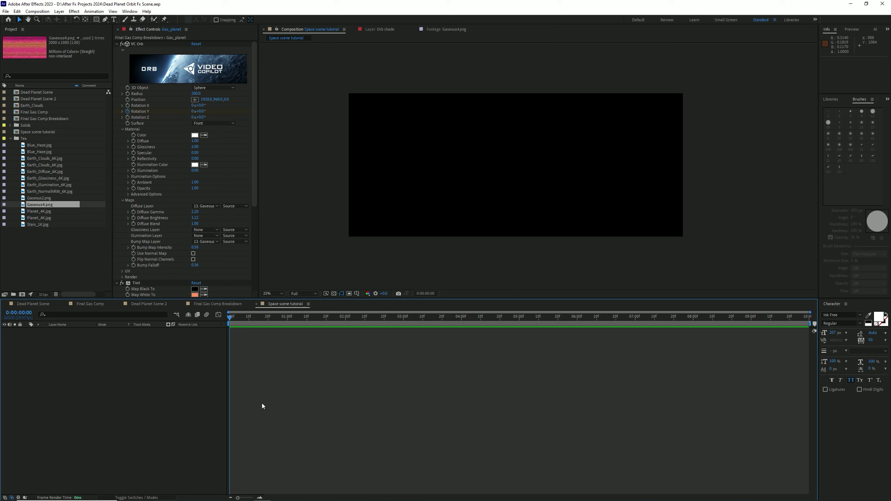
{"action": "left_click", "coordinate": [59, 12]}
{"action": "mouse_move", "coordinate": [68, 19]}
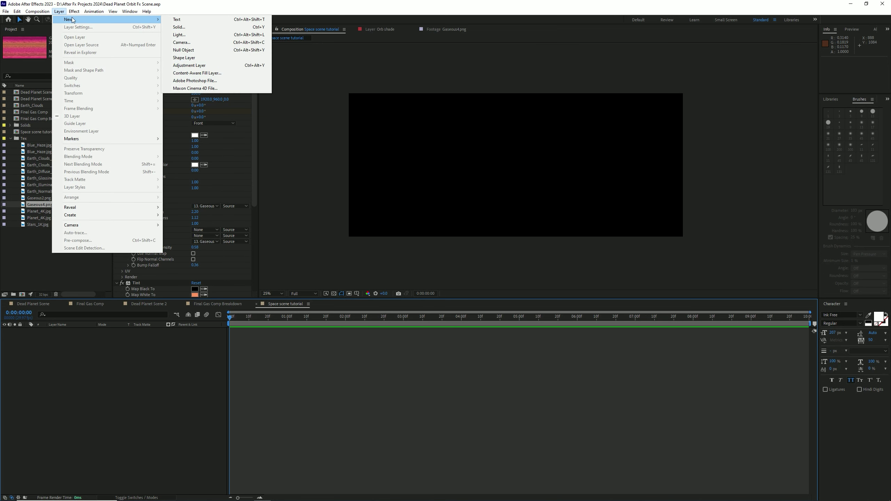
{"action": "left_click", "coordinate": [194, 28]}
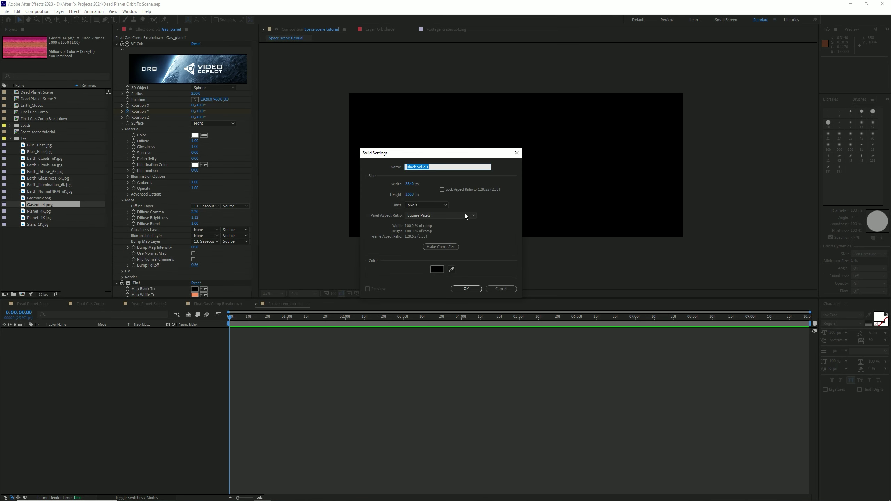
{"action": "type", "text": "Gas planet"}
{"action": "key", "text": "Return"}
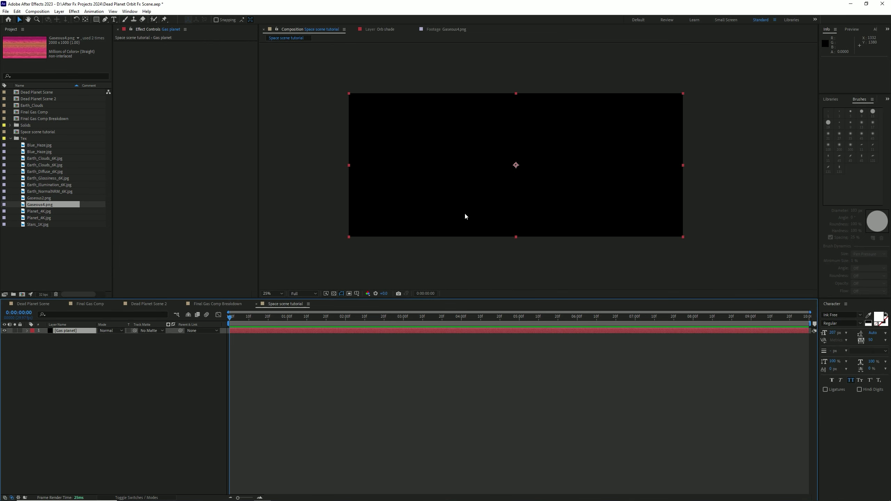
Step: Apply the VC Orb effect to the Gas planet solid
{"action": "key", "text": "ctrl+space"}
{"action": "type", "text": "vc"}
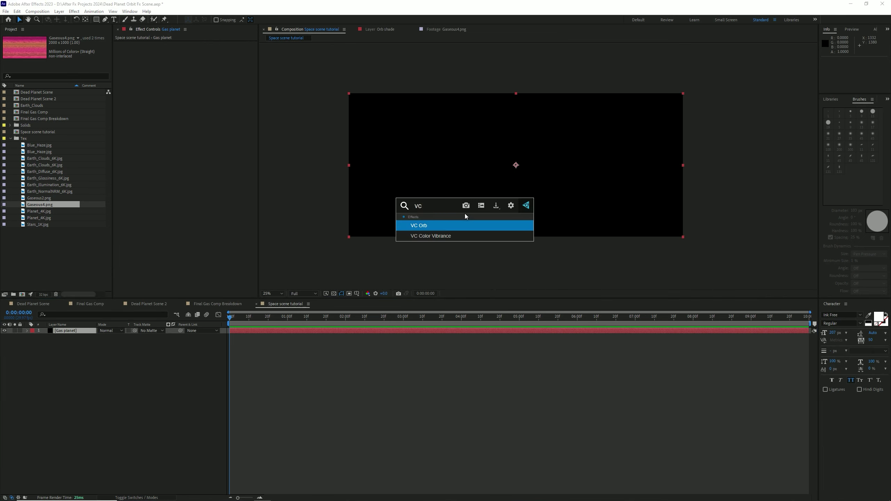
{"action": "key", "text": "Return"}
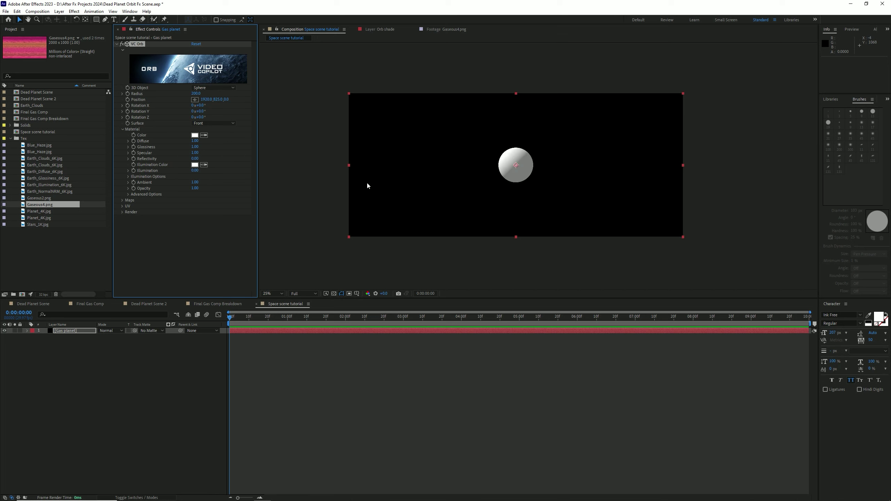
Step: Add a new camera layer to the Space scene tutorial composition
{"action": "left_click", "coordinate": [59, 337]}
{"action": "right_click", "coordinate": [84, 356]}
{"action": "mouse_move", "coordinate": [107, 358]}
{"action": "left_click", "coordinate": [187, 392]}
{"action": "left_click", "coordinate": [517, 324]}
Step: Dolly the camera in until the orb nearly fills the frame's height
{"action": "key", "text": "c"}
{"action": "key", "text": "c"}
{"action": "key", "text": "c"}
{"action": "left_click_drag", "start_coordinate": [505, 176], "coordinate": [525, 81]}
{"action": "key", "text": "c"}
{"action": "mouse_move", "coordinate": [513, 165]}
{"action": "left_mouse_down"}
{"action": "mouse_move", "coordinate": [641, 171]}
{"action": "mouse_move", "coordinate": [517, 145]}
{"action": "mouse_move", "coordinate": [548, 155]}
{"action": "mouse_move", "coordinate": [552, 145]}
{"action": "mouse_move", "coordinate": [523, 141]}
{"action": "mouse_move", "coordinate": [534, 131]}
{"action": "mouse_move", "coordinate": [515, 141]}
{"action": "mouse_move", "coordinate": [552, 131]}
{"action": "mouse_move", "coordinate": [533, 160]}
{"action": "mouse_move", "coordinate": [531, 151]}
{"action": "mouse_move", "coordinate": [547, 165]}
{"action": "mouse_move", "coordinate": [548, 147]}
{"action": "mouse_move", "coordinate": [543, 154]}
{"action": "left_mouse_up"}
{"action": "left_click", "coordinate": [103, 398]}
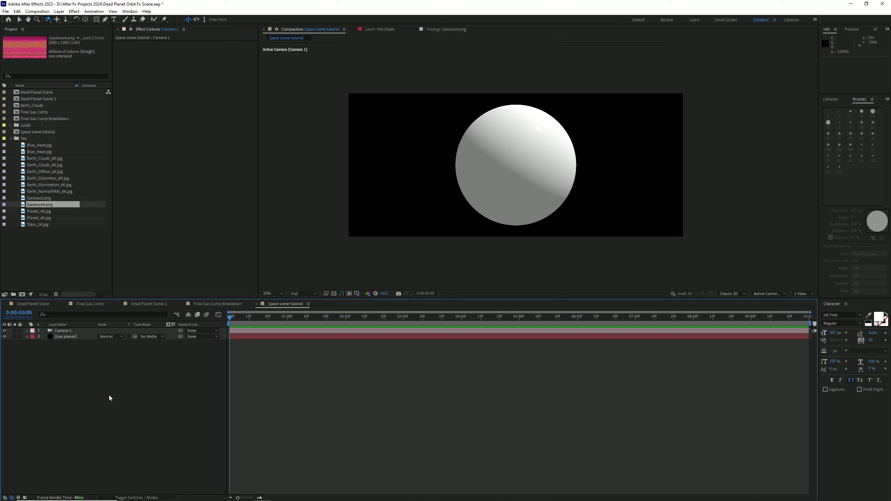
Step: Add a Parallel light at 100% intensity with Casts Shadows enabled to the Space scene tutorial composition
{"action": "left_click", "coordinate": [210, 304]}
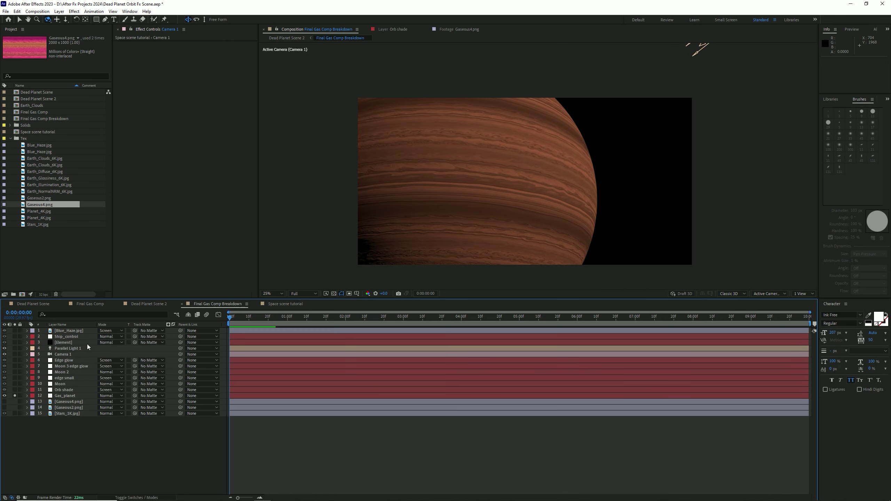
{"action": "left_click", "coordinate": [271, 304]}
{"action": "right_click", "coordinate": [70, 385]}
{"action": "mouse_move", "coordinate": [98, 391]}
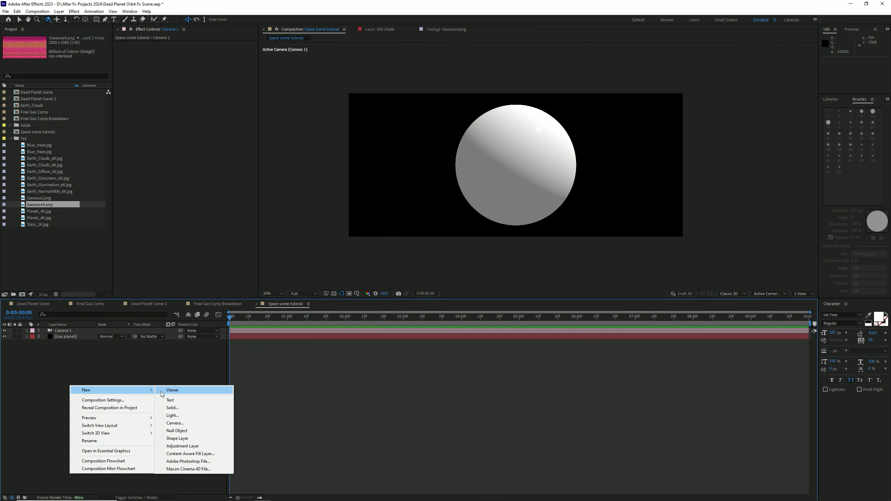
{"action": "left_click", "coordinate": [172, 416]}
{"action": "left_click", "coordinate": [275, 183]}
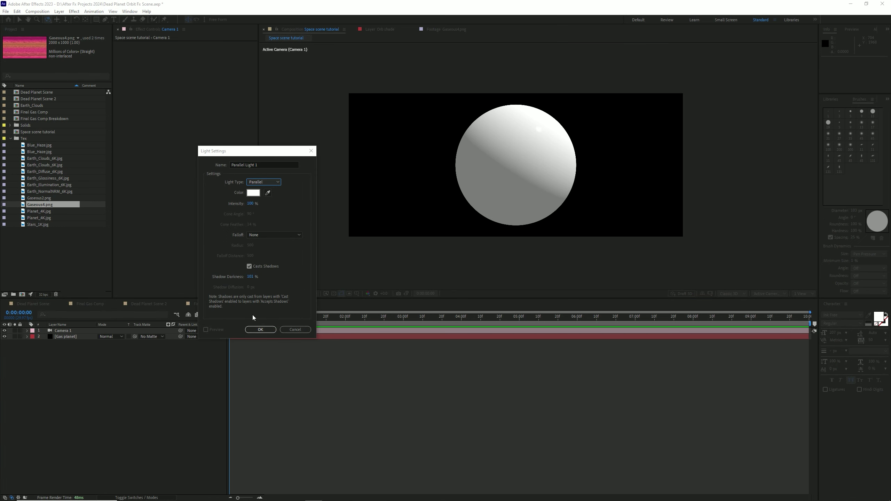
{"action": "left_click", "coordinate": [261, 329]}
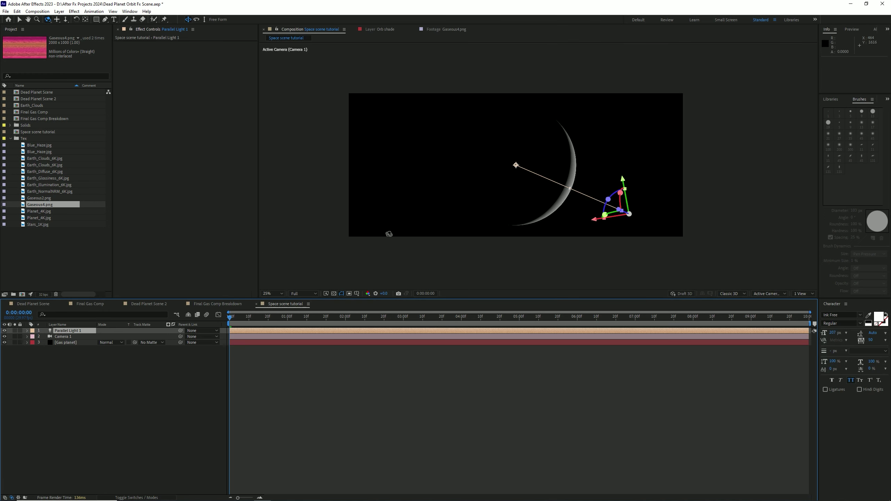
Step: Move the parallel light far out beyond the planet's lit edge to widen the lit crescent, and save the project
{"action": "key", "text": "comma"}
{"action": "key", "text": "comma"}
{"action": "key", "text": "comma"}
{"action": "key", "text": "comma"}
{"action": "key", "text": "period"}
{"action": "key", "text": "period"}
{"action": "key", "text": "period"}
{"action": "key", "text": "period"}
{"action": "key", "text": "period"}
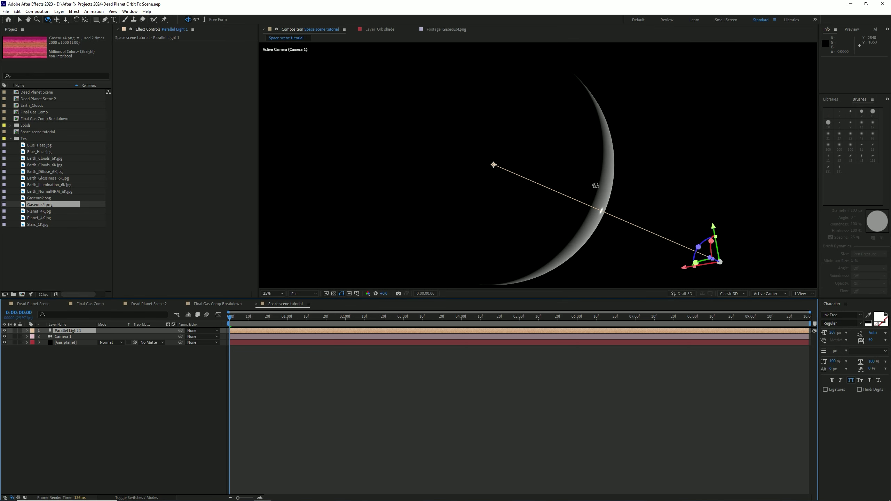
{"action": "key", "text": "comma"}
{"action": "key", "text": "comma"}
{"action": "key", "text": "comma"}
{"action": "key", "text": "comma"}
{"action": "key", "text": "v"}
{"action": "left_click", "coordinate": [581, 191]}
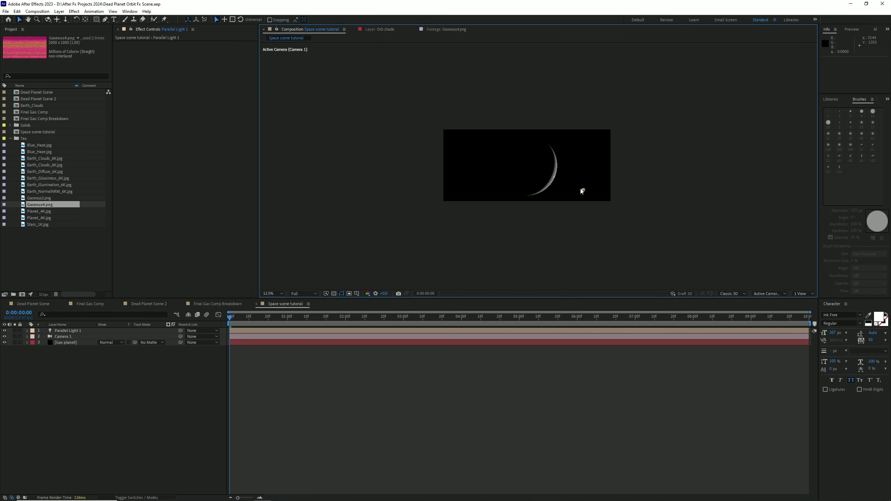
{"action": "left_click_drag", "start_coordinate": [585, 192], "coordinate": [740, 216]}
{"action": "key", "text": "ctrl+s"}
{"action": "scroll", "coordinate": [602, 197], "scroll_direction": "up", "scroll_amount": 3}
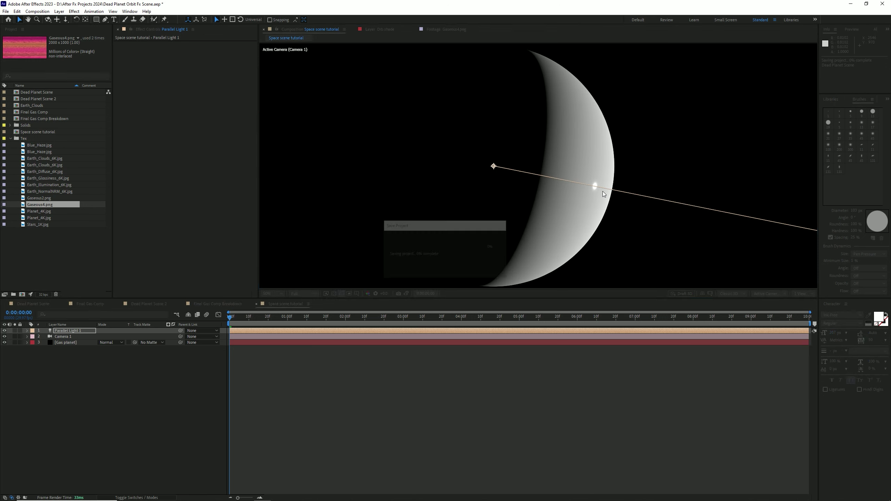
{"action": "left_click_drag", "start_coordinate": [574, 188], "coordinate": [578, 155]}
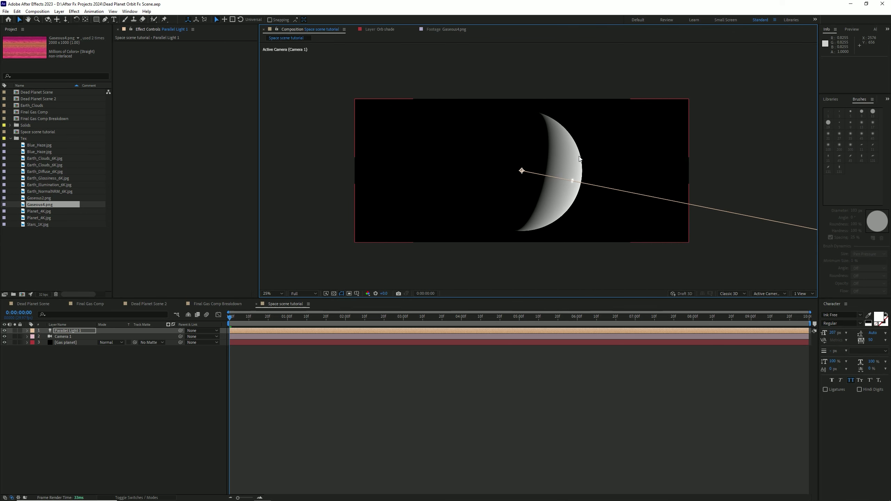
{"action": "left_click", "coordinate": [575, 165]}
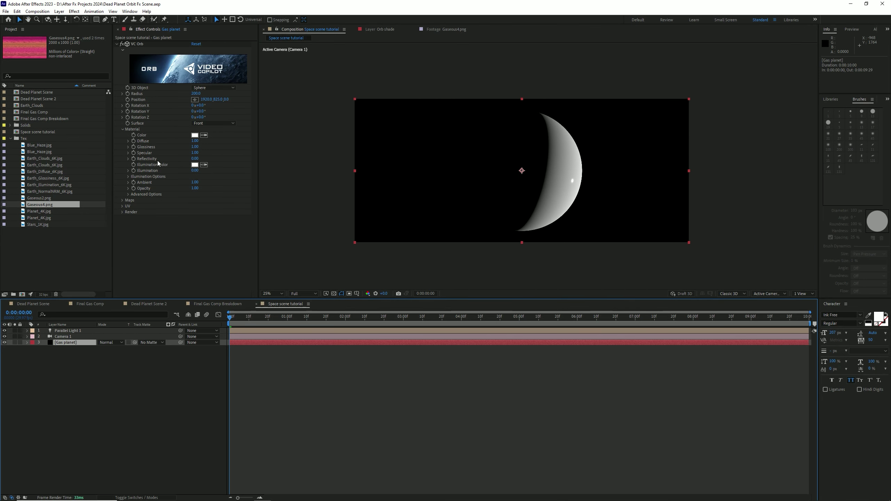
{"action": "left_click", "coordinate": [140, 43]}
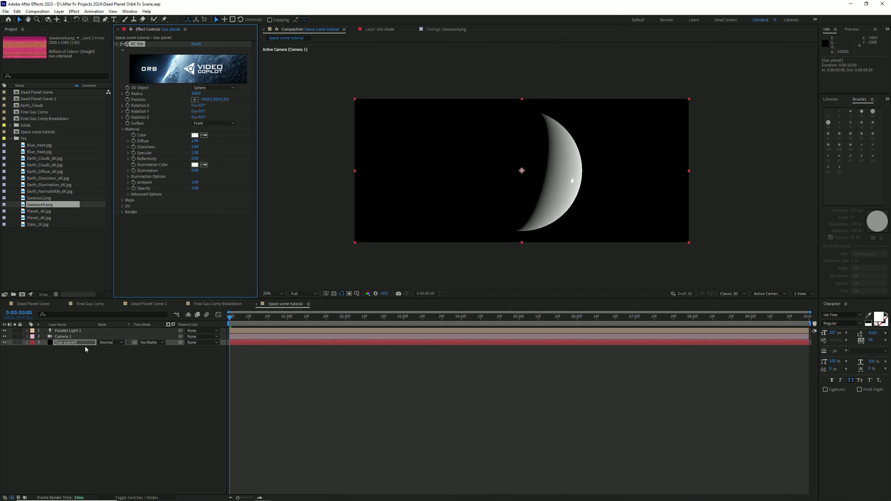
{"action": "left_click", "coordinate": [74, 368]}
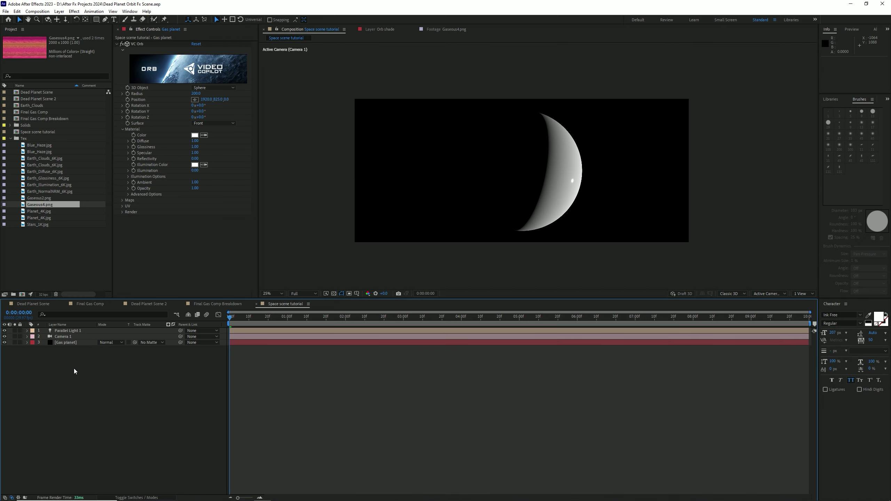
{"action": "left_click", "coordinate": [66, 337]}
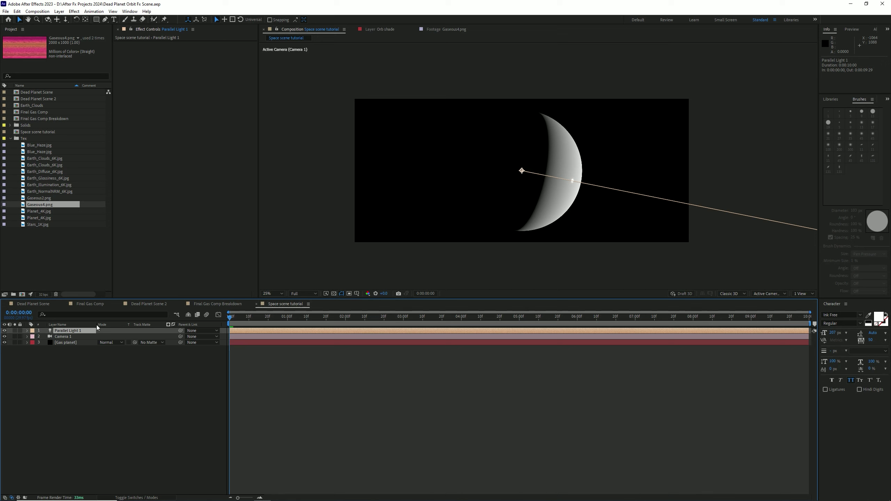
{"action": "left_click", "coordinate": [106, 380]}
Step: Move the parallel light slightly lower and farther out from the planet, and save the project
{"action": "scroll", "coordinate": [456, 267], "scroll_direction": "down", "scroll_amount": 1}
{"action": "scroll", "coordinate": [560, 227], "scroll_direction": "up", "scroll_amount": 1}
{"action": "left_click_drag", "start_coordinate": [560, 227], "coordinate": [536, 227]}
{"action": "scroll", "coordinate": [537, 227], "scroll_direction": "down", "scroll_amount": 1}
{"action": "key", "text": "v"}
{"action": "left_click_drag", "start_coordinate": [743, 219], "coordinate": [774, 245]}
{"action": "key", "text": "period"}
{"action": "left_click_drag", "start_coordinate": [611, 223], "coordinate": [723, 181]}
{"action": "left_click", "coordinate": [723, 181]}
{"action": "key", "text": "ctrl+s"}
{"action": "left_click_drag", "start_coordinate": [410, 272], "coordinate": [422, 267]}
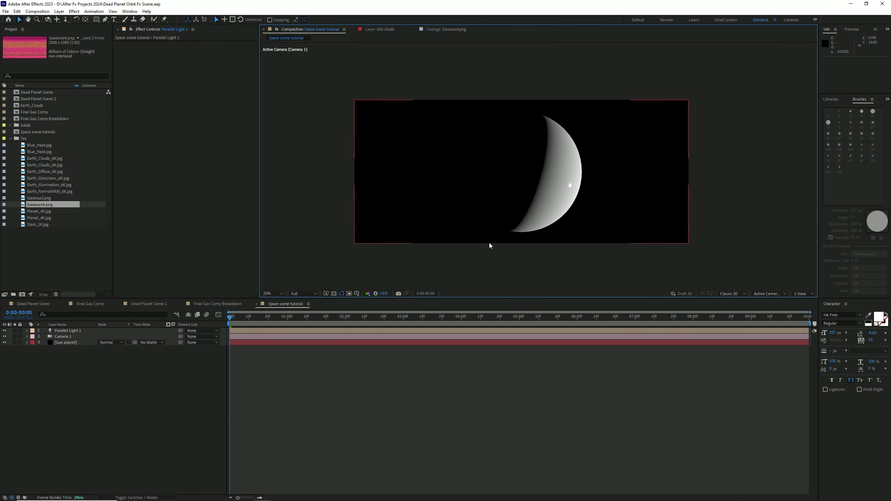
Step: Add Gaseous2.png and Gaseous4.png below the Gas planet layer and solo both texture layers
{"action": "left_click", "coordinate": [77, 343]}
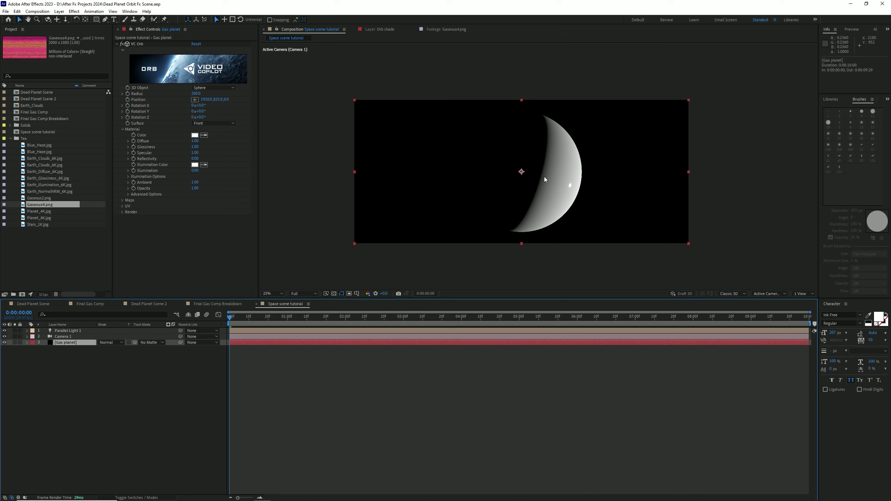
{"action": "left_click", "coordinate": [39, 198], "text": "shift"}
{"action": "left_click_drag", "start_coordinate": [48, 202], "coordinate": [15, 348]}
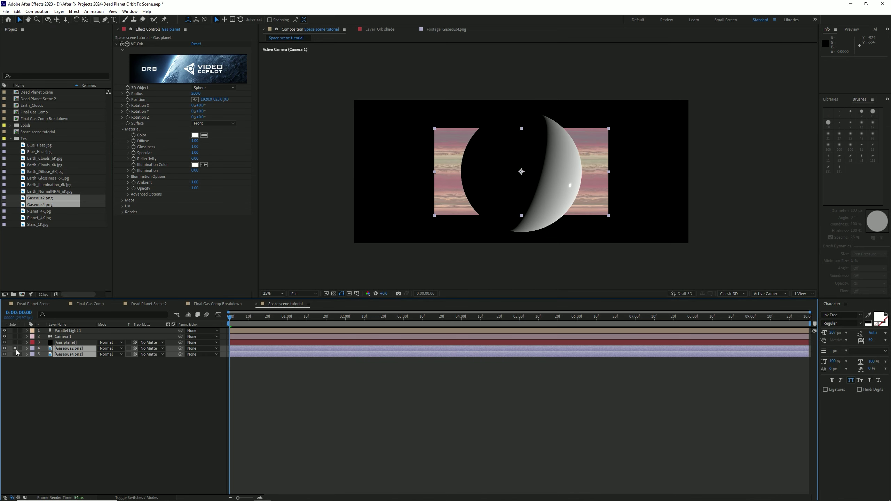
{"action": "left_click", "coordinate": [41, 380]}
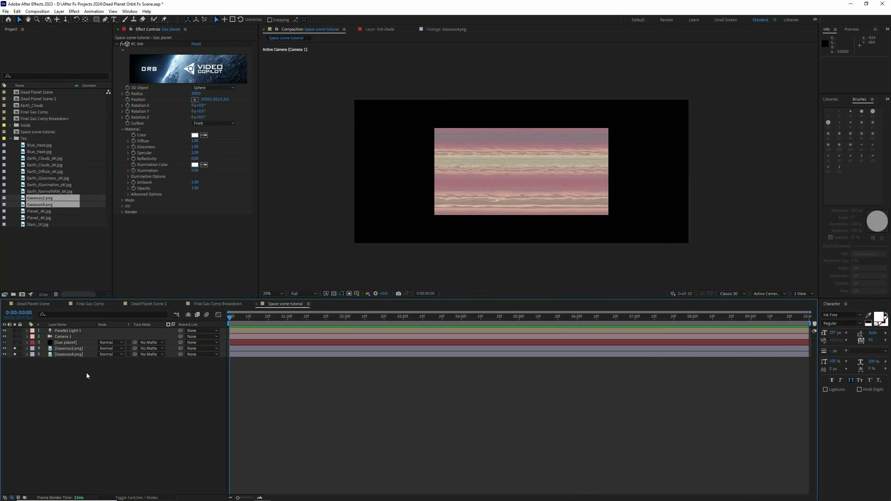
Step: Switch to Chrome, open Video Copilot's ORB page and look at its plug-in download section
{"action": "mouse_move", "coordinate": [159, 500]}
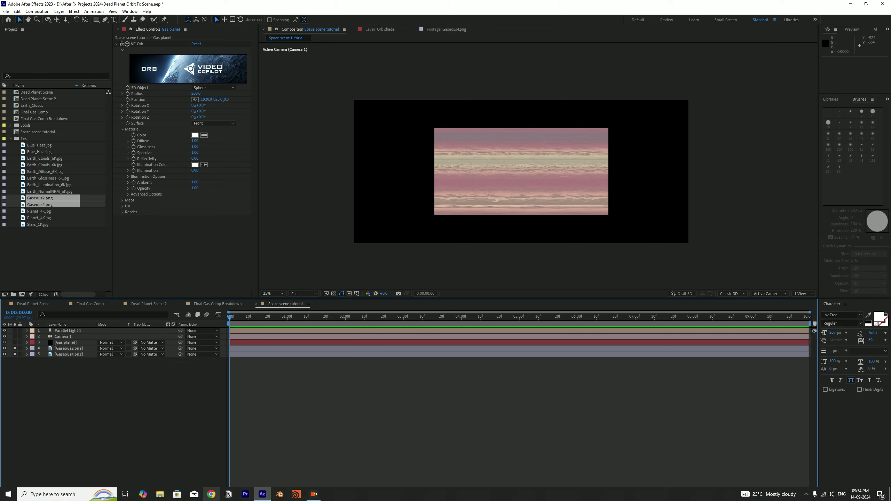
{"action": "left_click", "coordinate": [211, 494]}
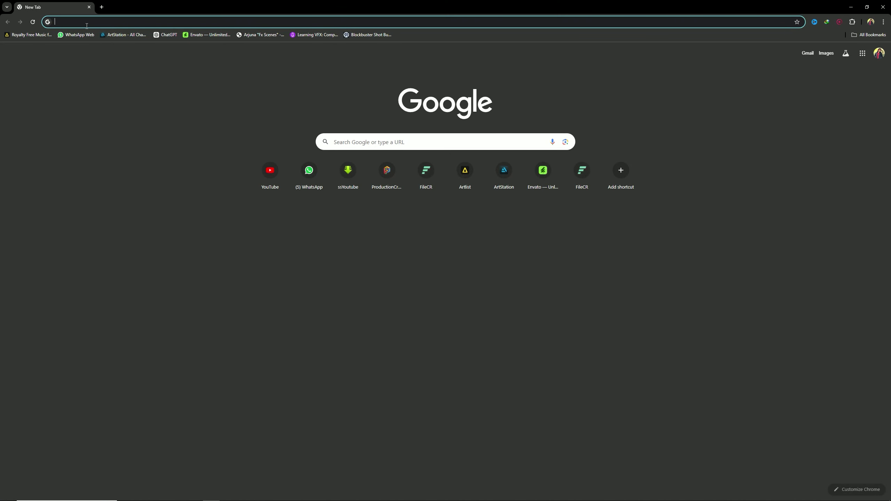
{"action": "left_click", "coordinate": [87, 25]}
{"action": "type", "text": "vc"}
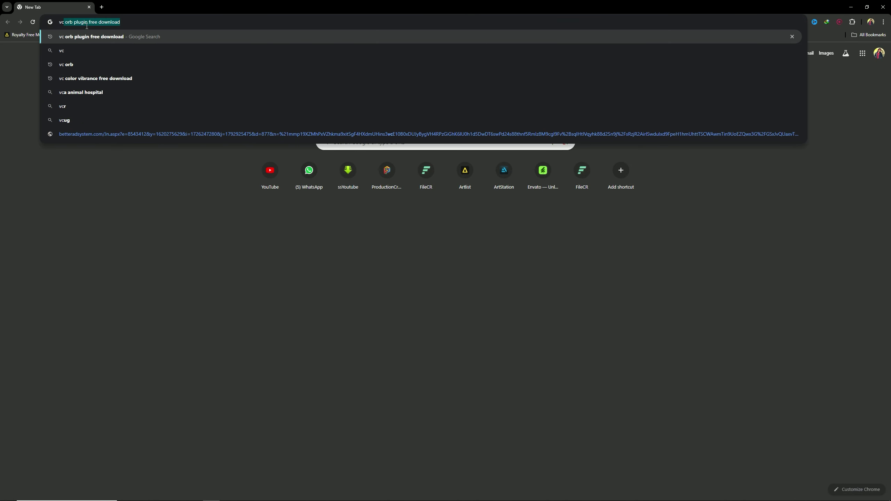
{"action": "key", "text": "Return"}
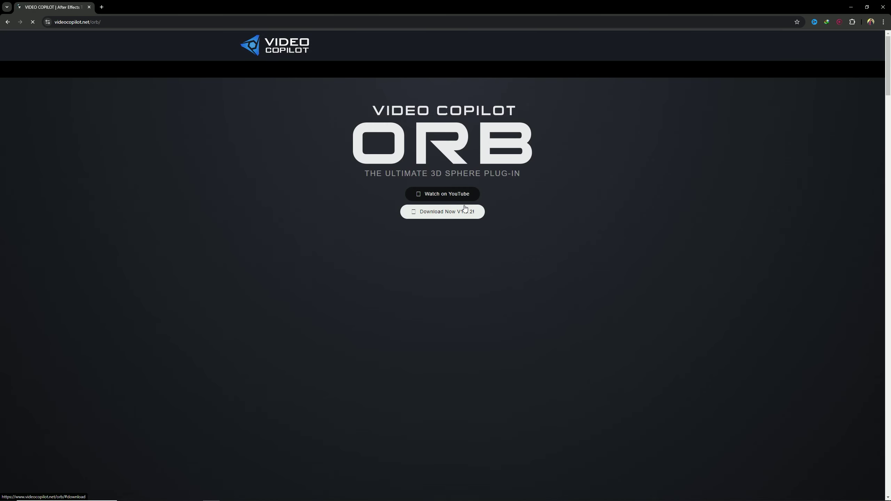
{"action": "scroll", "coordinate": [456, 200], "scroll_direction": "down", "scroll_amount": 10}
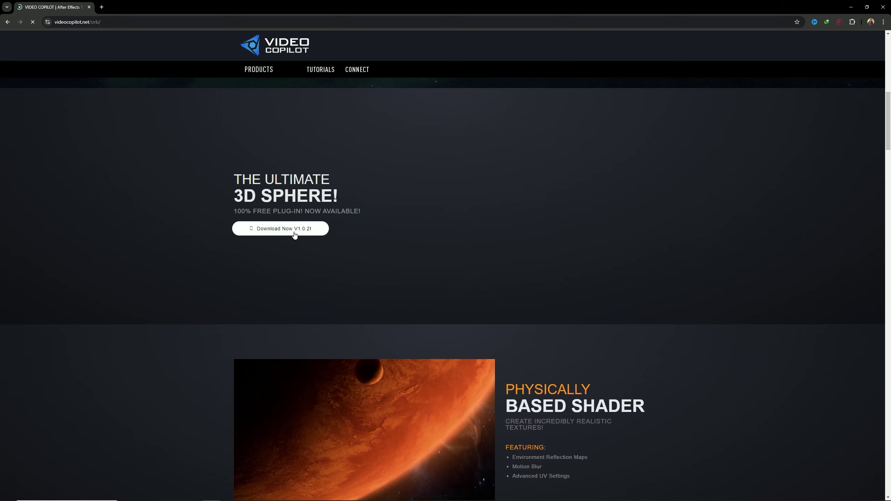
{"action": "scroll", "coordinate": [589, 245], "scroll_direction": "down", "scroll_amount": 5}
{"action": "scroll", "coordinate": [589, 247], "scroll_direction": "down", "scroll_amount": 15}
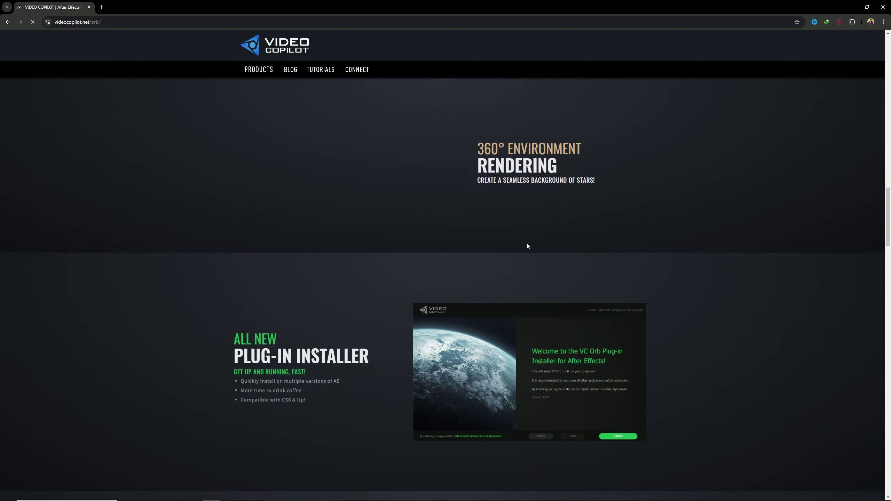
{"action": "scroll", "coordinate": [512, 237], "scroll_direction": "up", "scroll_amount": 3}
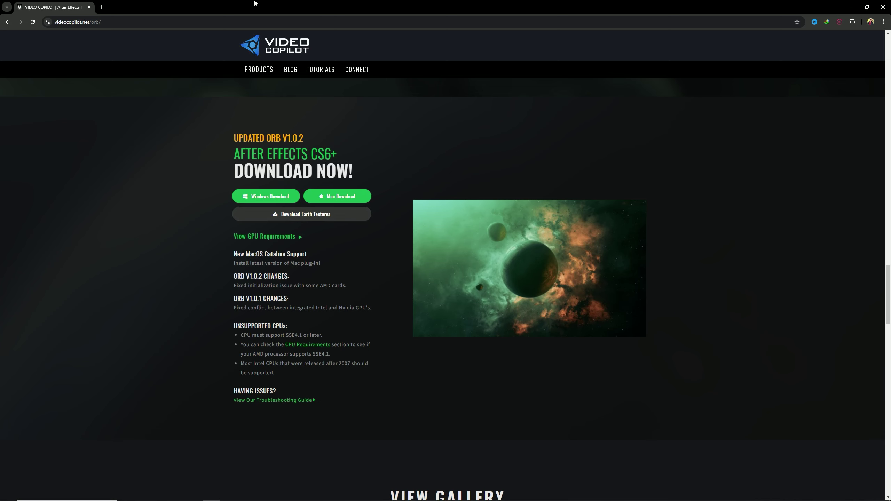
Step: Search Google Images for "gas planet texture", look through the results, and return to After Effects
{"action": "left_click", "coordinate": [102, 7]}
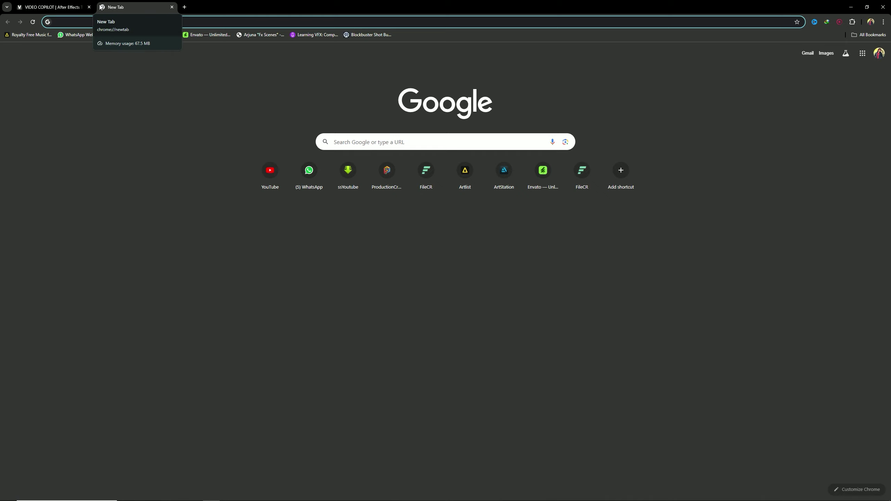
{"action": "type", "text": "gas"}
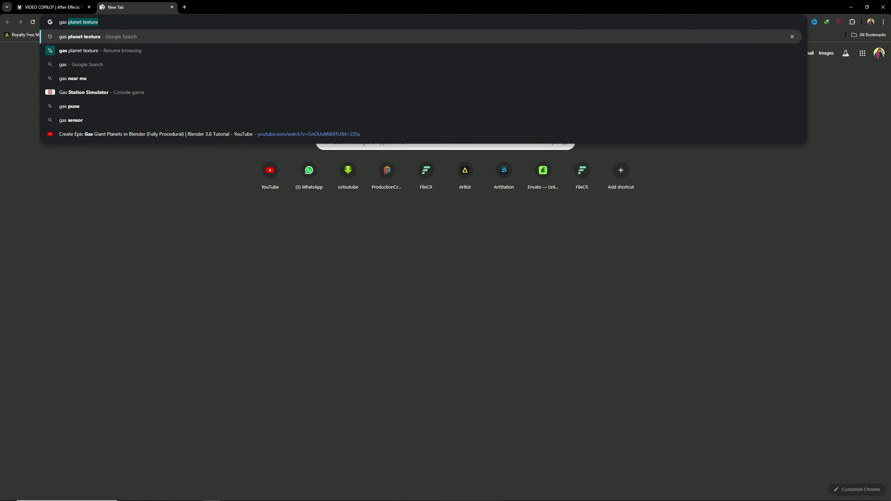
{"action": "key", "text": "Right"}
{"action": "key", "text": "Return"}
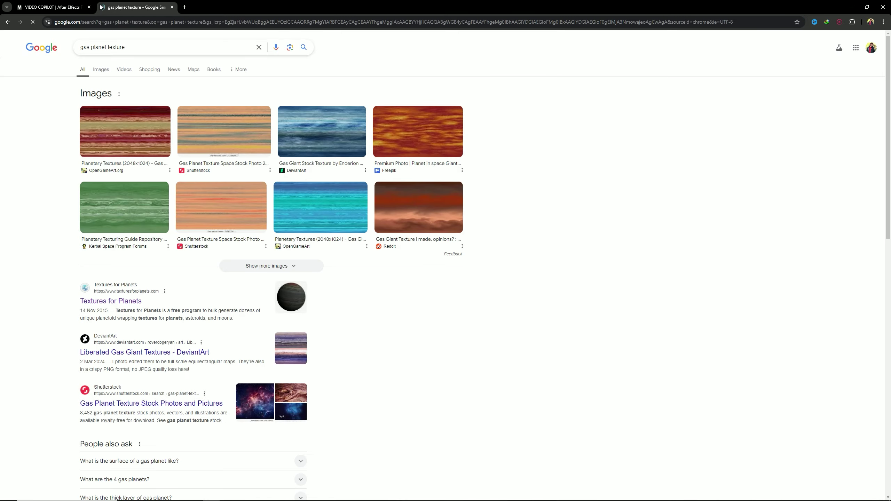
{"action": "left_click", "coordinate": [104, 70]}
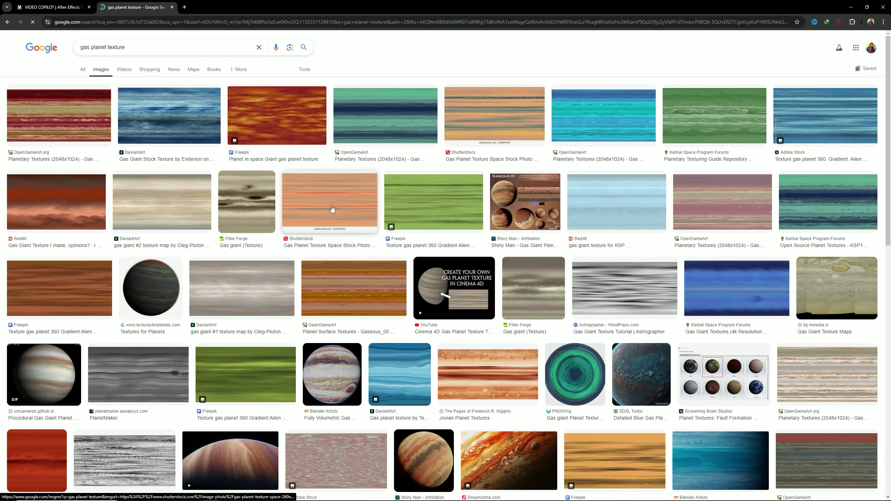
{"action": "scroll", "coordinate": [332, 209], "scroll_direction": "down", "scroll_amount": 2}
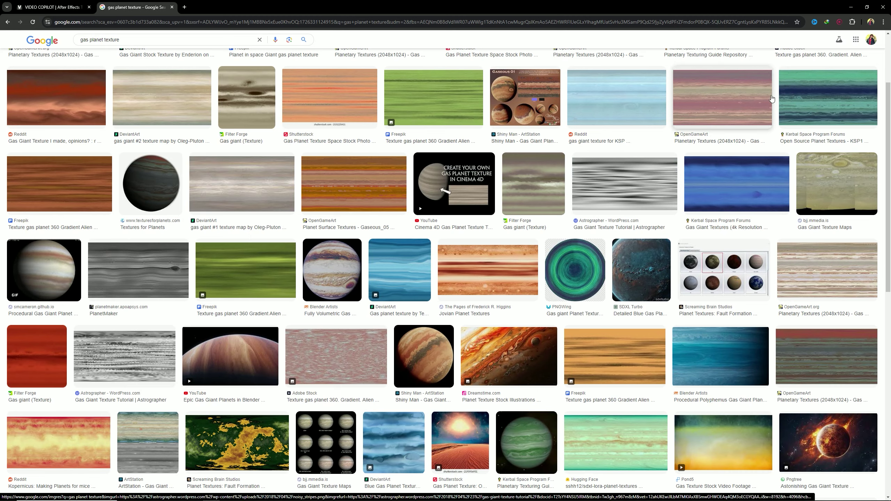
{"action": "scroll", "coordinate": [341, 149], "scroll_direction": "up", "scroll_amount": 2}
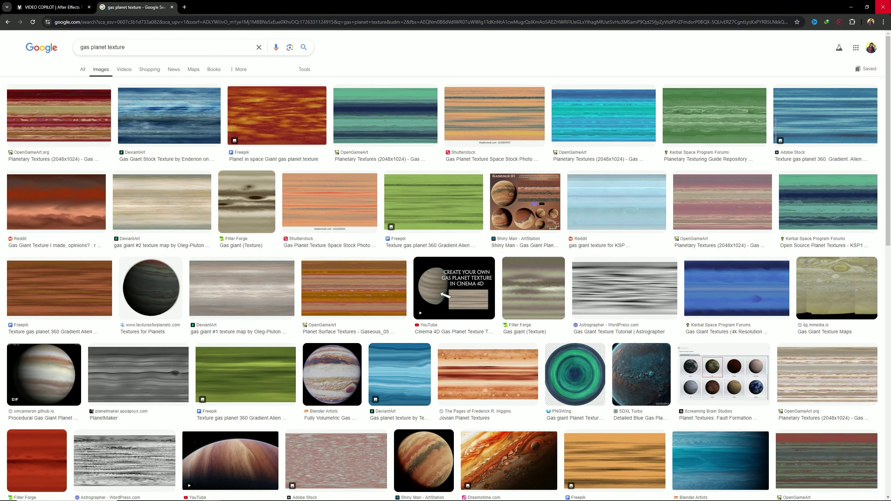
{"action": "left_click", "coordinate": [883, 7]}
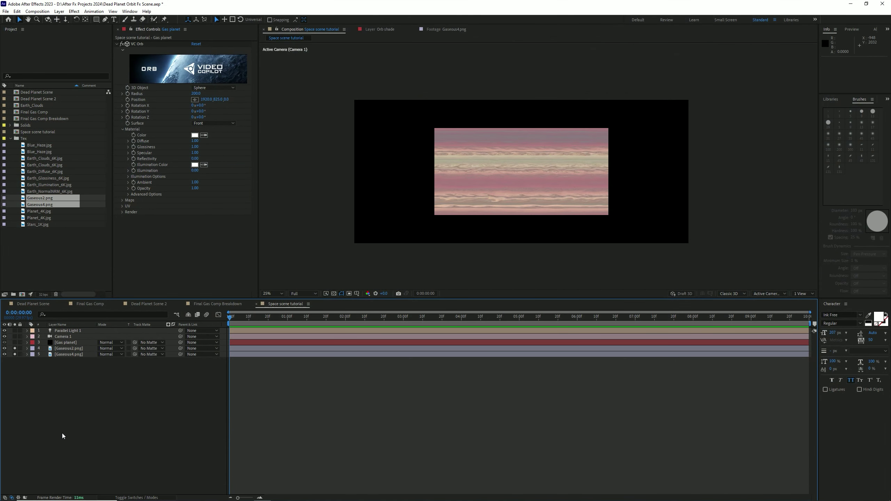
Step: Unsolo the Gaseous2.png and Gaseous4.png layers, hide both of them, and save the project
{"action": "key", "text": "ctrl+s"}
{"action": "left_click", "coordinate": [253, 318]}
{"action": "left_click_drag", "start_coordinate": [253, 320], "coordinate": [227, 320]}
{"action": "left_click", "coordinate": [14, 348]}
{"action": "left_click", "coordinate": [15, 352]}
{"action": "left_click", "coordinate": [59, 349]}
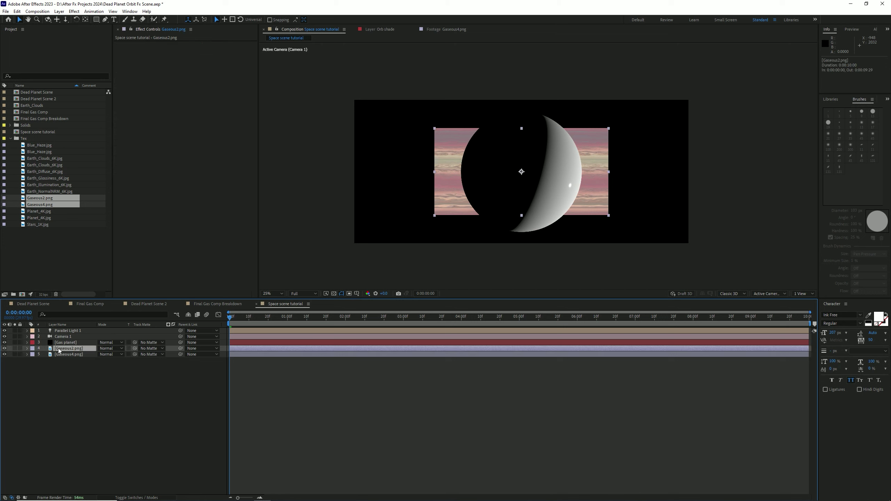
{"action": "left_click", "coordinate": [5, 348]}
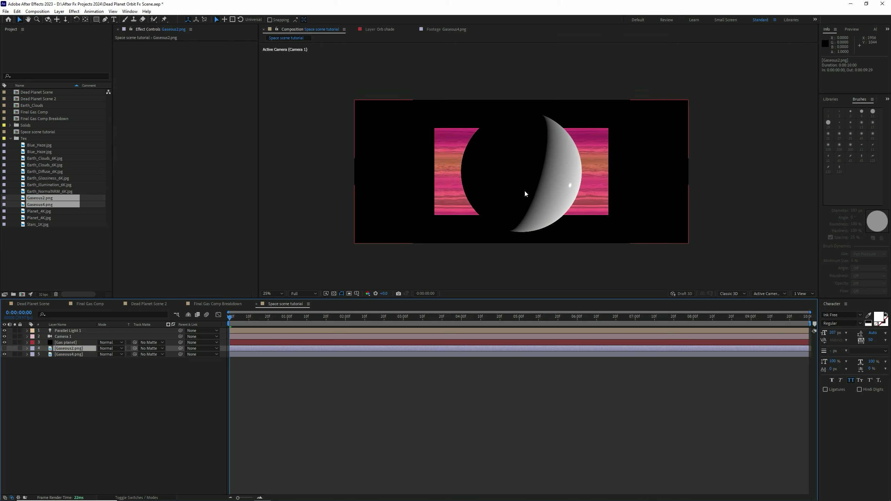
{"action": "left_click", "coordinate": [4, 354]}
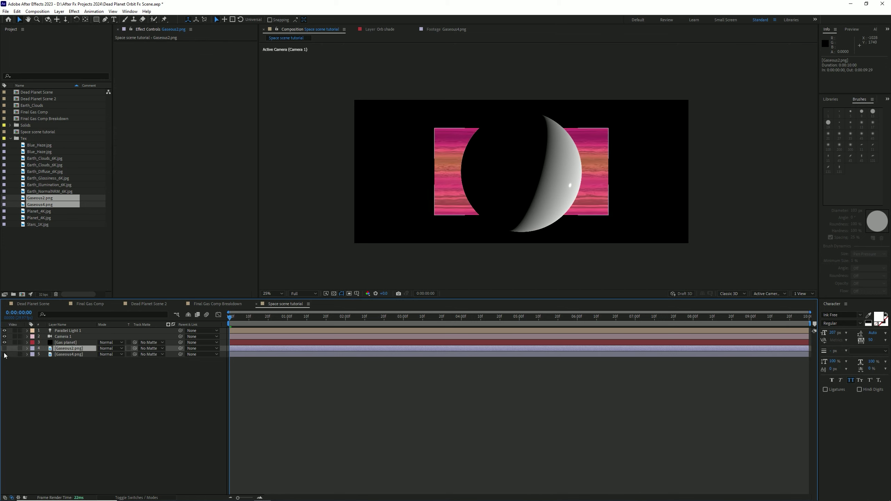
{"action": "left_click", "coordinate": [41, 369]}
{"action": "key", "text": "ctrl+s"}
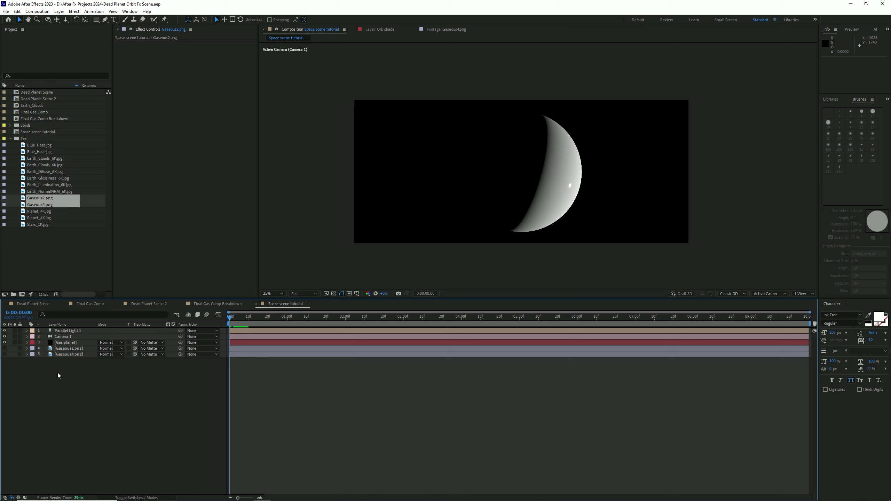
Step: Set the Diffuse Layer map of the Gas planet layer's VC Orb effect to Gaseous2.png
{"action": "left_click", "coordinate": [70, 342]}
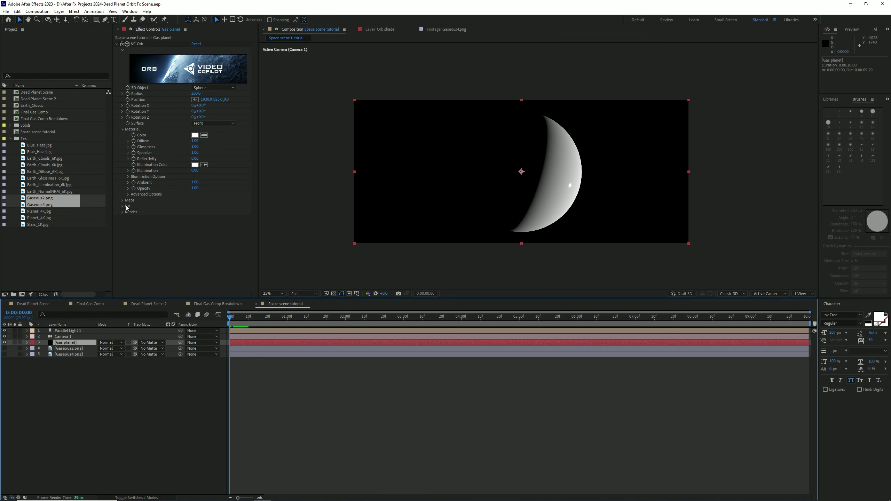
{"action": "left_click", "coordinate": [126, 200]}
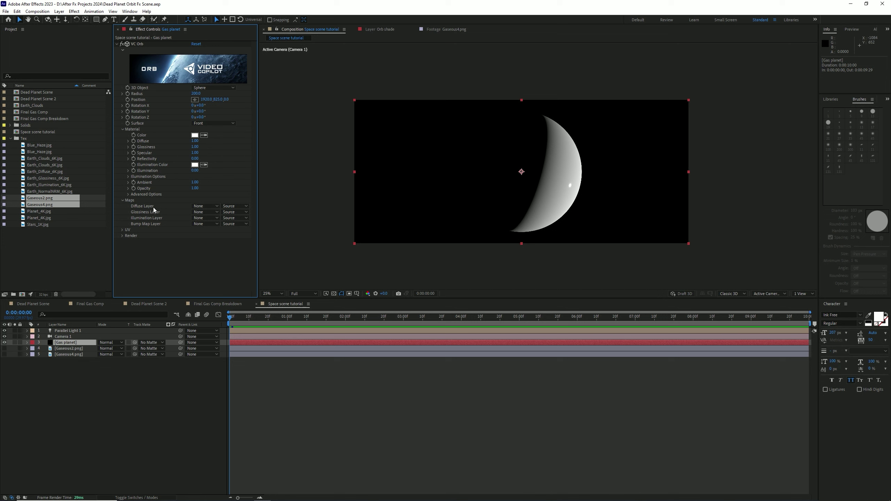
{"action": "left_click", "coordinate": [206, 206]}
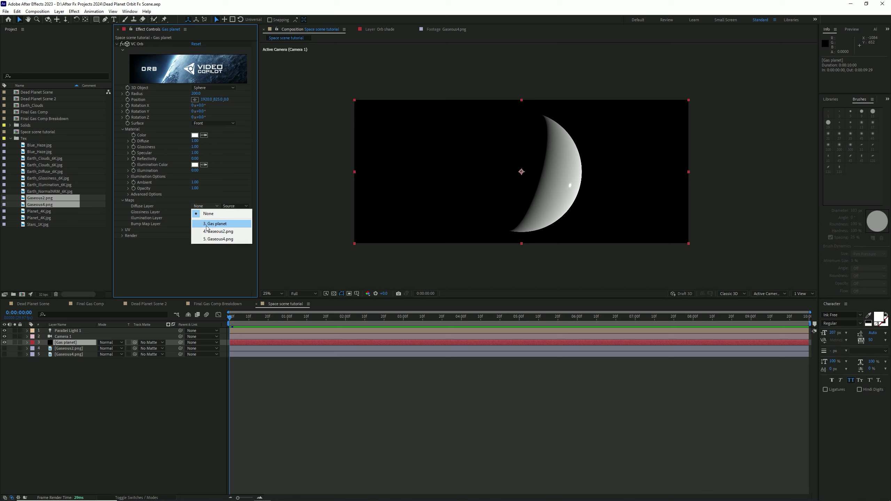
{"action": "left_click", "coordinate": [218, 232]}
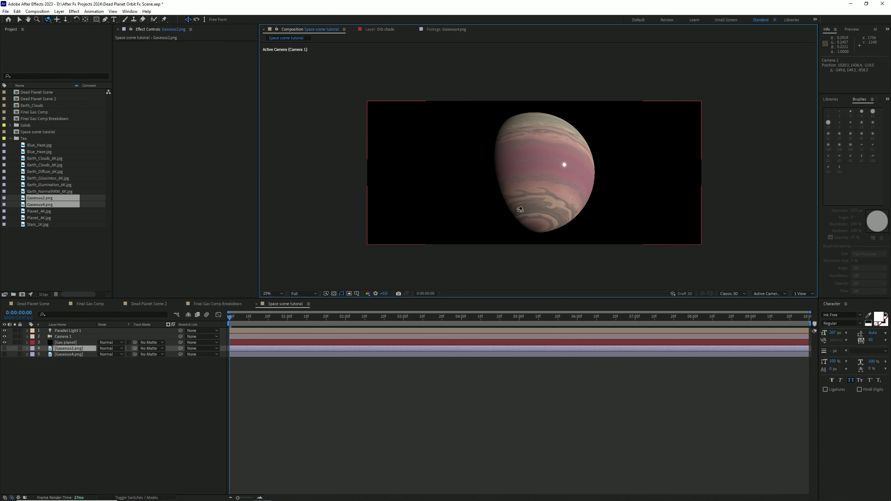
Step: Adjust the camera to an angled view of the textured planet's lit side, dolly in slightly, and save the project
{"action": "key", "text": "c"}
{"action": "key", "text": "v"}
{"action": "left_click", "coordinate": [557, 204]}
{"action": "left_click", "coordinate": [627, 192]}
{"action": "left_click", "coordinate": [64, 342]}
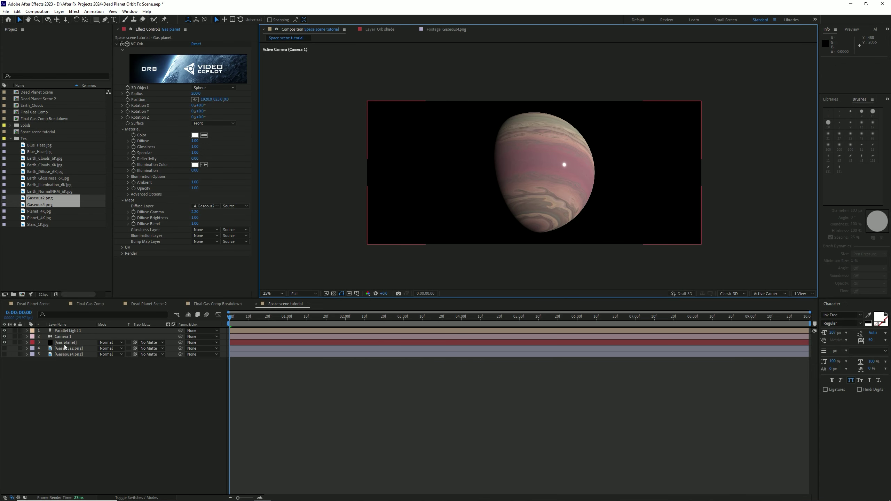
{"action": "key", "text": "c"}
{"action": "mouse_move", "coordinate": [546, 190]}
{"action": "left_mouse_down"}
{"action": "mouse_move", "coordinate": [537, 139]}
{"action": "mouse_move", "coordinate": [556, 122]}
{"action": "mouse_move", "coordinate": [541, 197]}
{"action": "mouse_move", "coordinate": [552, 209]}
{"action": "mouse_move", "coordinate": [554, 197]}
{"action": "left_mouse_up"}
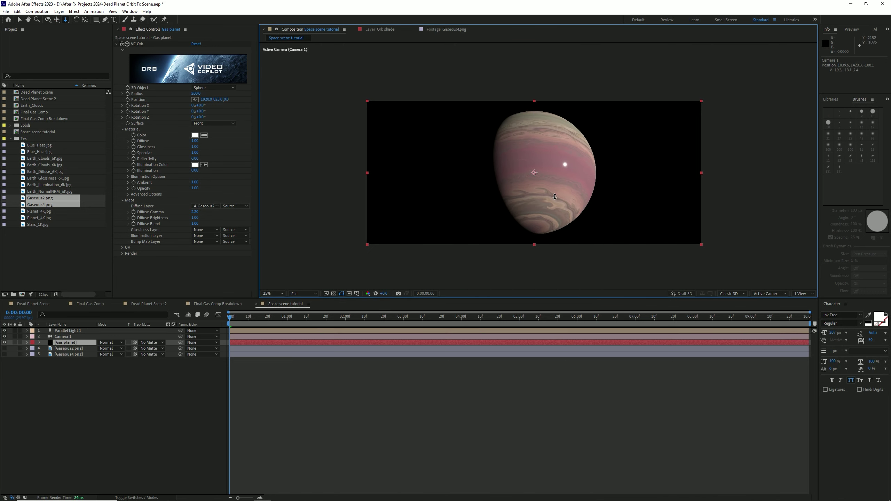
{"action": "key", "text": "ctrl+s"}
{"action": "key", "text": "v"}
{"action": "left_click", "coordinate": [735, 164]}
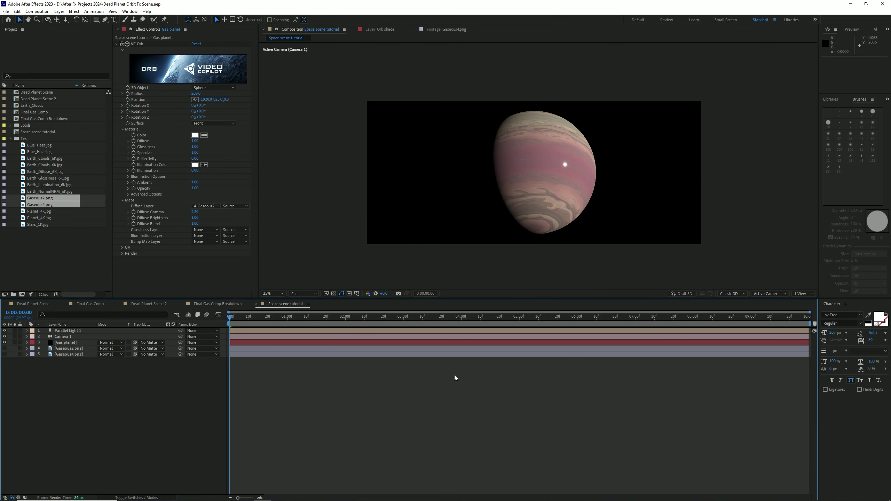
Step: Reposition Parallel Light 1 in the composition view so more of the planet falls into shadow, and save the project
{"action": "left_click", "coordinate": [76, 345]}
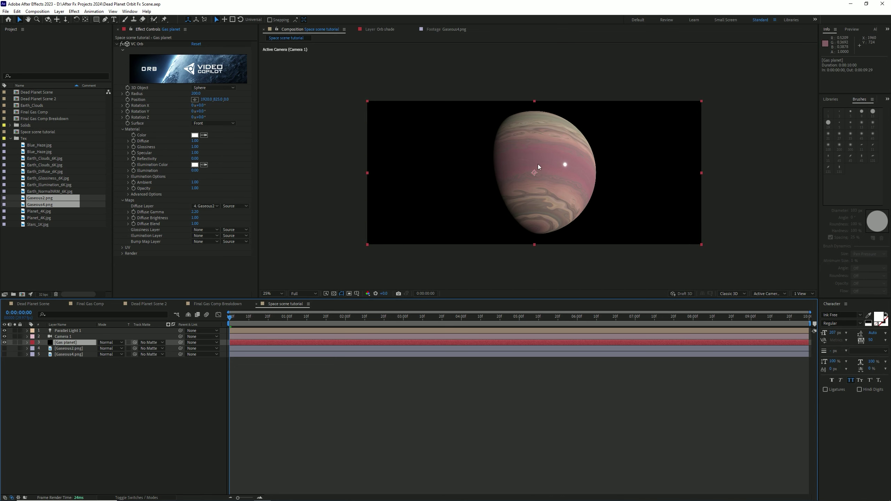
{"action": "left_click", "coordinate": [63, 337]}
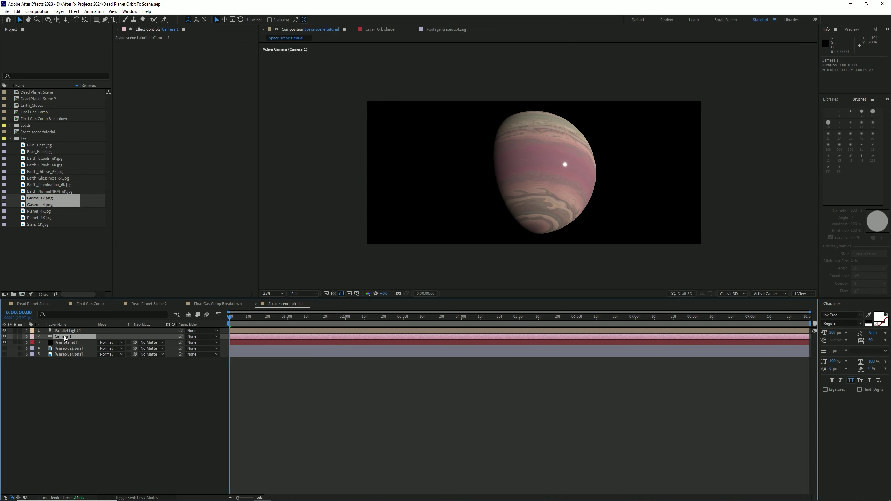
{"action": "left_click", "coordinate": [70, 330]}
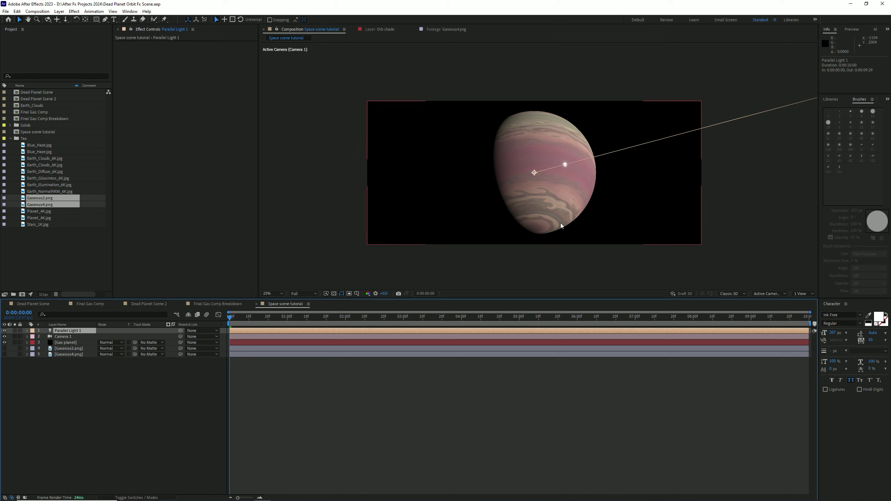
{"action": "key", "text": "comma"}
{"action": "key", "text": "comma"}
{"action": "key", "text": "comma"}
{"action": "key", "text": "comma"}
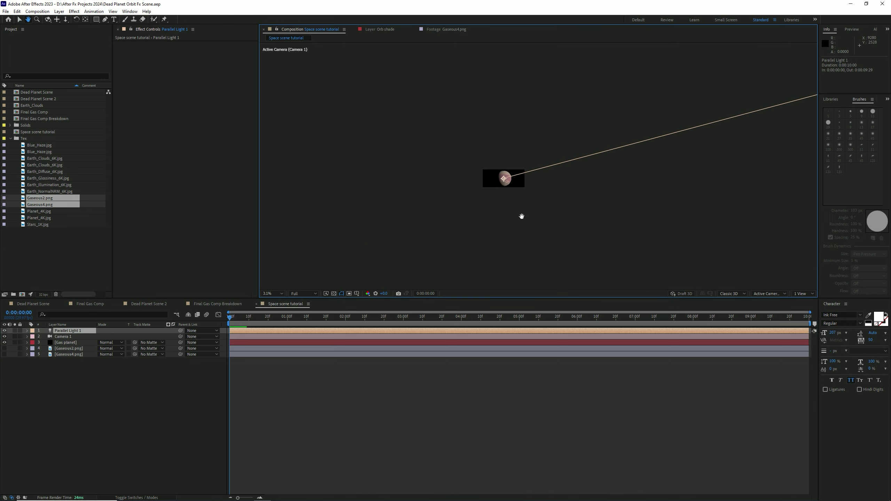
{"action": "scroll", "coordinate": [557, 207], "scroll_direction": "up", "scroll_amount": 2}
{"action": "left_click_drag", "start_coordinate": [474, 201], "coordinate": [534, 179]}
{"action": "key", "text": "p"}
{"action": "key", "text": "comma"}
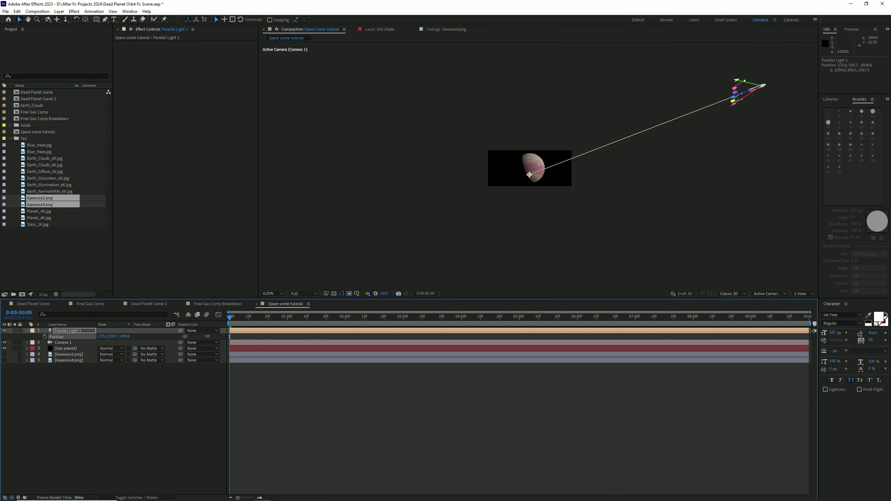
{"action": "scroll", "coordinate": [567, 174], "scroll_direction": "up", "scroll_amount": 1}
{"action": "scroll", "coordinate": [508, 204], "scroll_direction": "up", "scroll_amount": 1}
{"action": "key", "text": "v"}
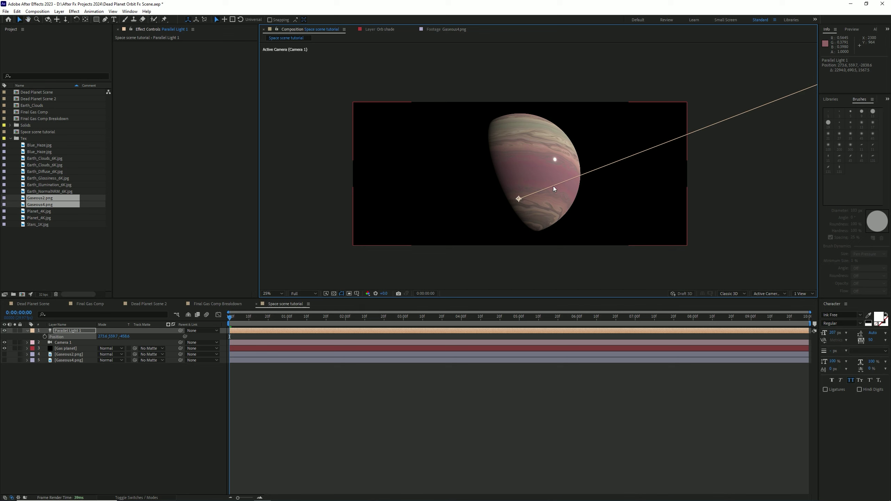
{"action": "key", "text": "ctrl+s"}
{"action": "left_click", "coordinate": [716, 191]}
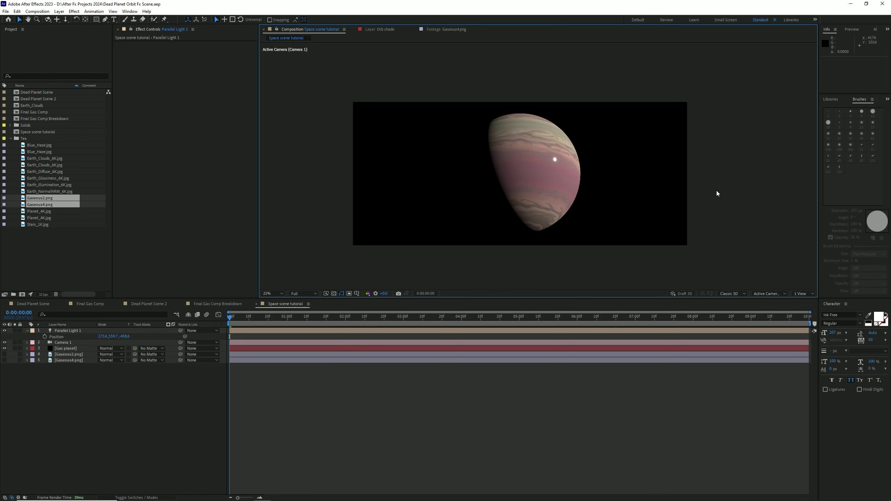
Step: Review the Final Gas Comp Breakdown composition at its start, save the project, and return to the Space scene tutorial composition
{"action": "left_click_drag", "start_coordinate": [528, 222], "coordinate": [537, 223]}
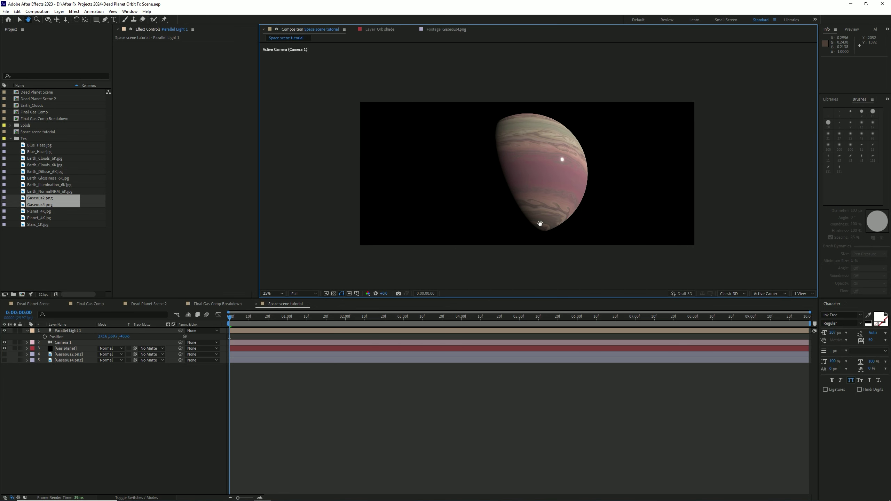
{"action": "left_click", "coordinate": [210, 304]}
{"action": "mouse_move", "coordinate": [237, 318]}
{"action": "left_mouse_down"}
{"action": "mouse_move", "coordinate": [286, 317]}
{"action": "mouse_move", "coordinate": [230, 318]}
{"action": "left_mouse_up"}
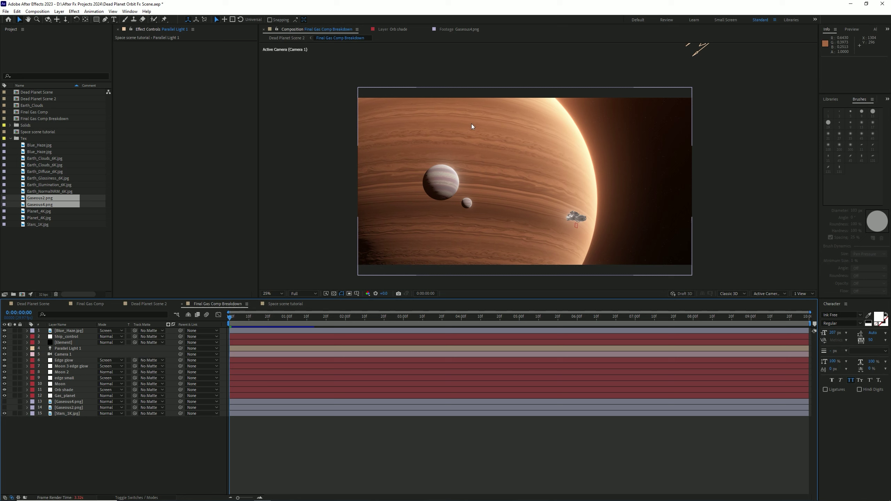
{"action": "key", "text": "ctrl+s"}
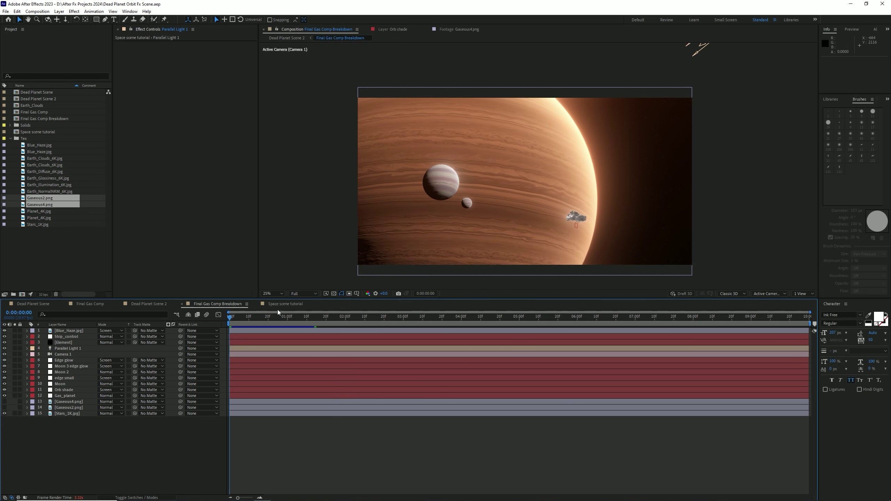
{"action": "left_click", "coordinate": [298, 307]}
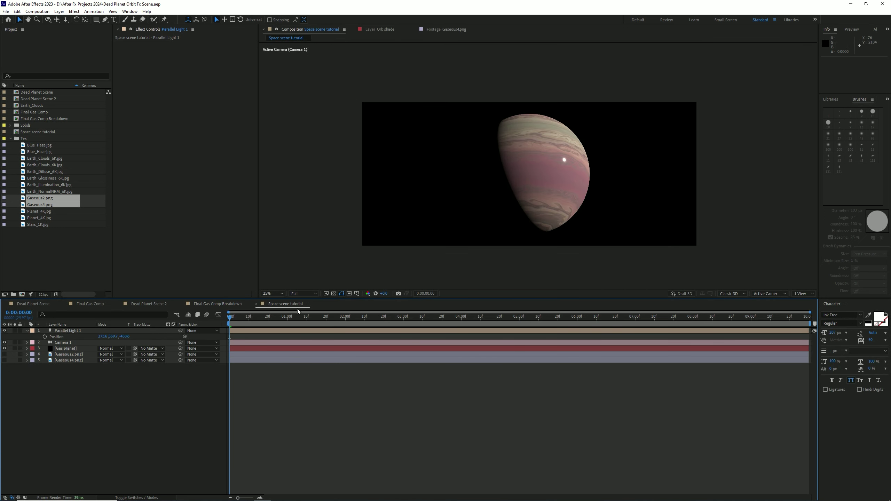
Step: Collapse the light's properties and set the Specular of the Gas planet layer's VC Orb material to 0.00
{"action": "left_click", "coordinate": [27, 332]}
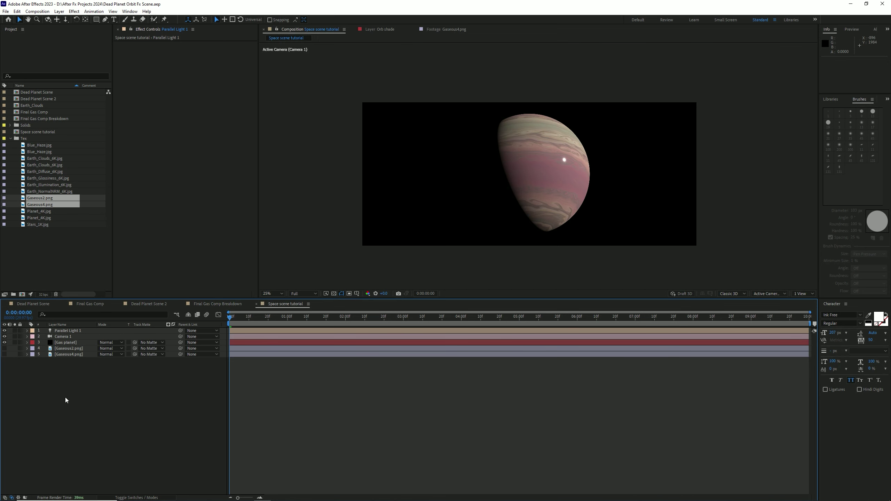
{"action": "left_click", "coordinate": [65, 342]}
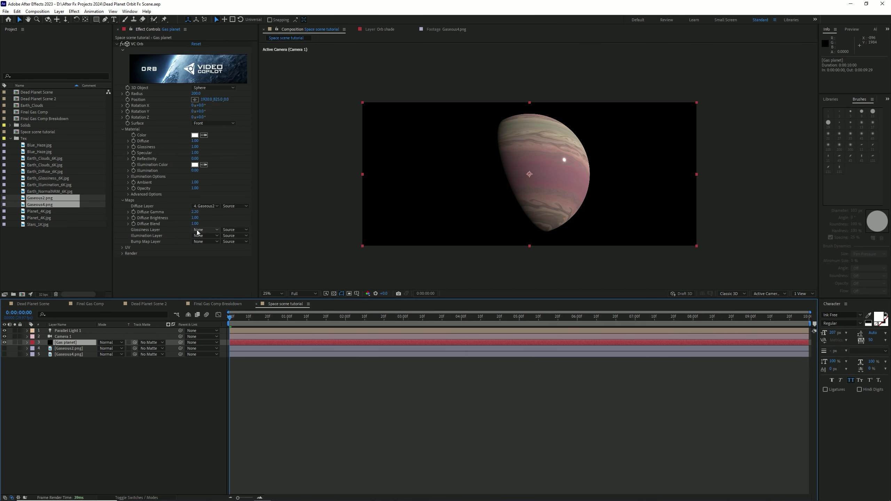
{"action": "left_click_drag", "start_coordinate": [198, 155], "coordinate": [160, 155]}
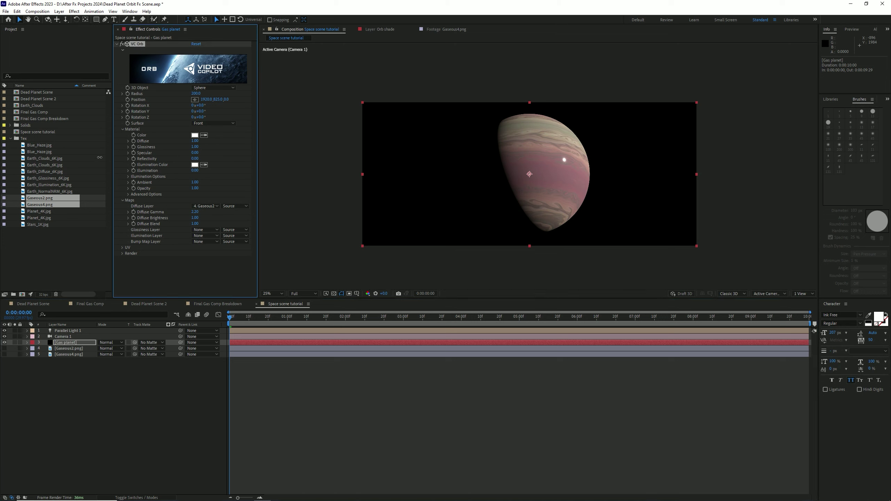
{"action": "left_click_drag", "start_coordinate": [192, 155], "coordinate": [266, 153]}
{"action": "left_click_drag", "start_coordinate": [403, 155], "coordinate": [504, 164]}
{"action": "left_click_drag", "start_coordinate": [361, 173], "coordinate": [167, 157]}
{"action": "left_click_drag", "start_coordinate": [198, 153], "coordinate": [65, 154]}
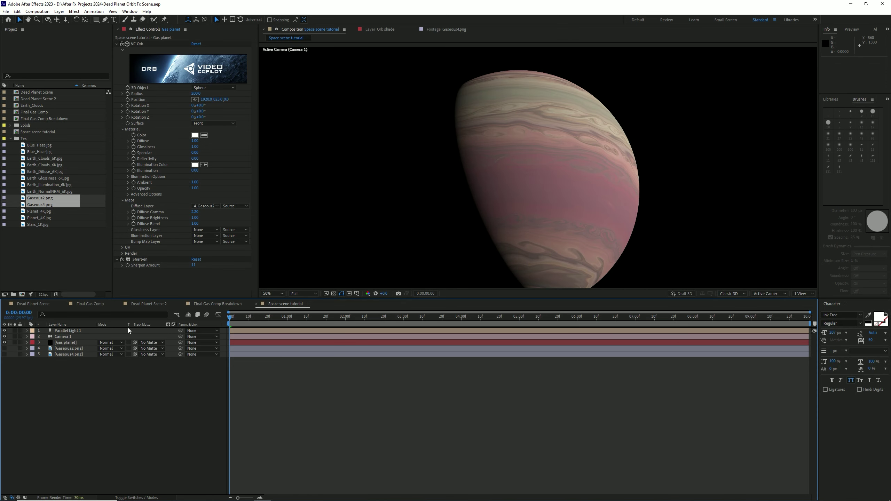
Step: Set the Gas planet's VC Orb Bump Map Layer to Gaseous2.png, save the project, and collapse the layer's properties
{"action": "left_click", "coordinate": [198, 242]}
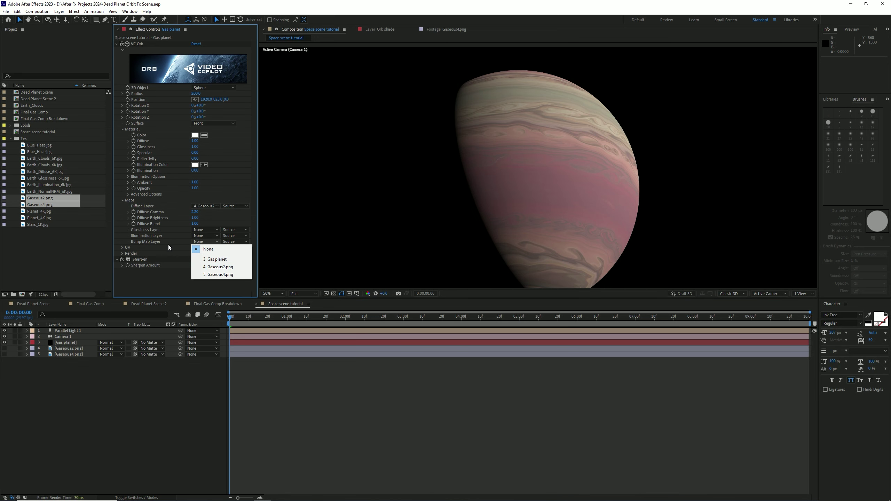
{"action": "left_click", "coordinate": [221, 267]}
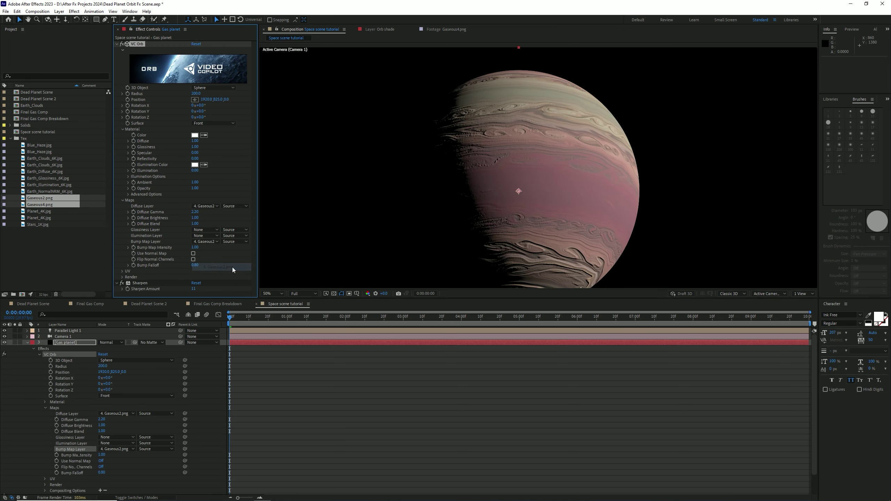
{"action": "key", "text": "ctrl+s"}
{"action": "key", "text": "comma"}
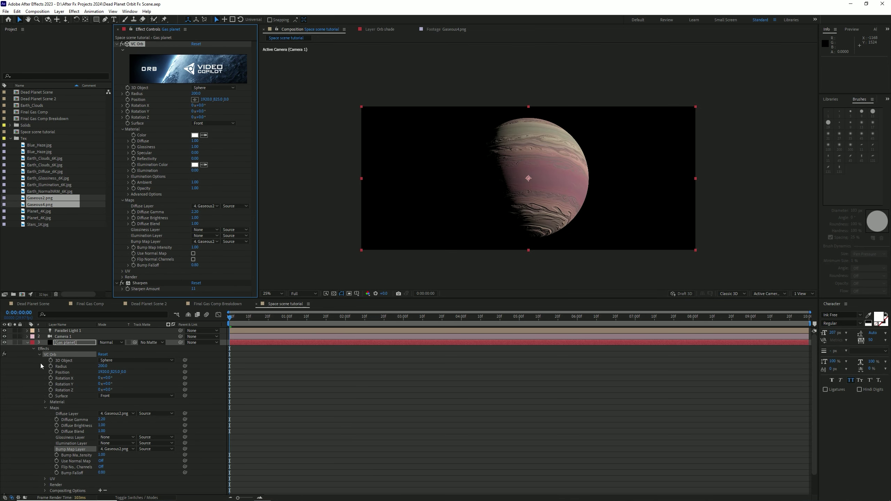
{"action": "left_click", "coordinate": [27, 342]}
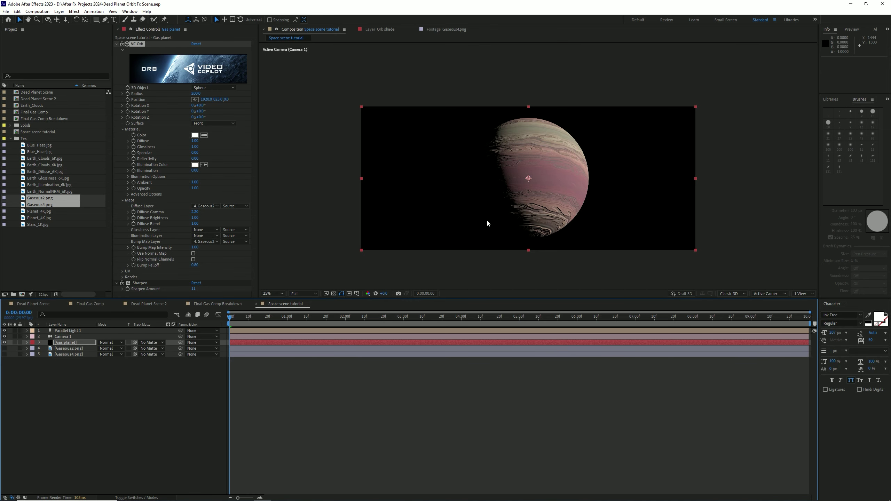
Step: Set the Gas planet's VC Orb Bump Map Intensity to 0.09, save the project, and collapse the layer's properties
{"action": "key", "text": "period"}
{"action": "key", "text": "period"}
{"action": "left_click_drag", "start_coordinate": [459, 175], "coordinate": [477, 129]}
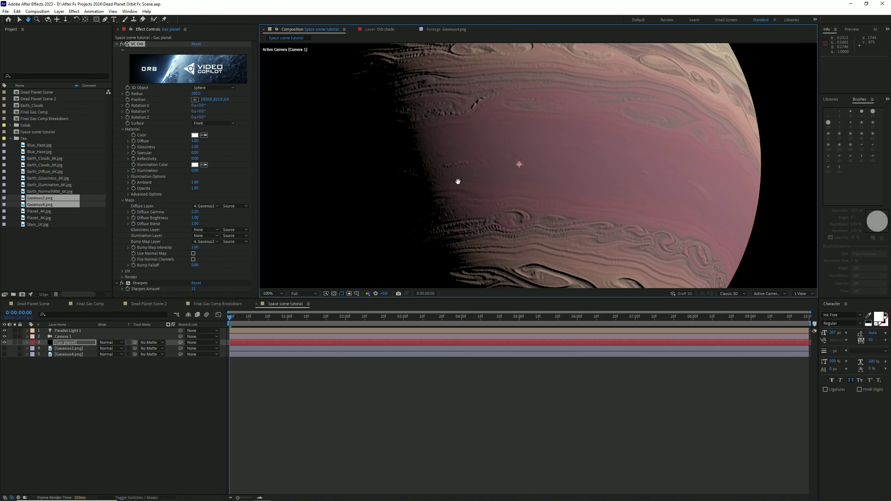
{"action": "scroll", "coordinate": [462, 179], "scroll_direction": "down", "scroll_amount": 3}
{"action": "left_click_drag", "start_coordinate": [194, 247], "coordinate": [156, 248]}
{"action": "scroll", "coordinate": [528, 279], "scroll_direction": "down", "scroll_amount": 2}
{"action": "key", "text": "e"}
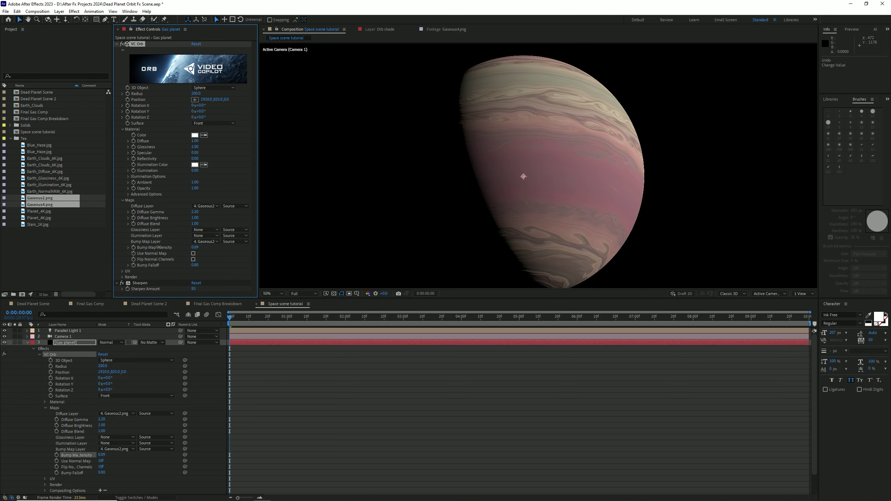
{"action": "key", "text": "ctrl+s"}
{"action": "left_click", "coordinate": [27, 342]}
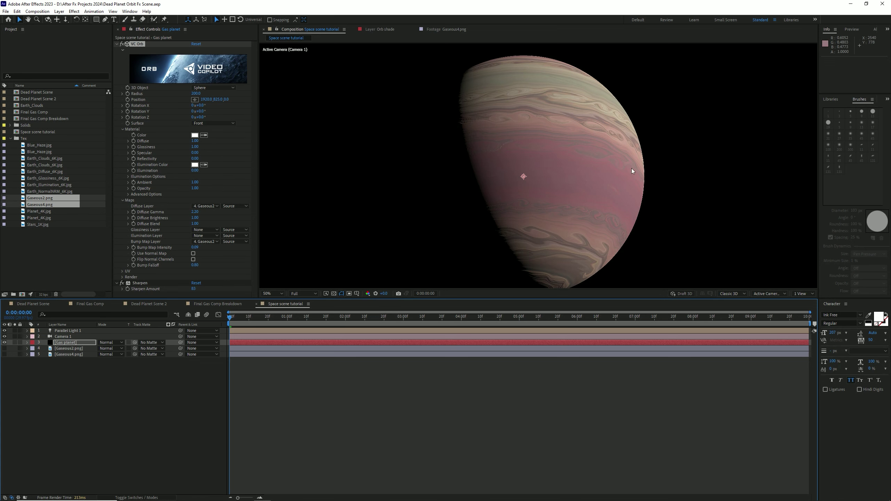
Step: Examine the planet's surface and edges up close, return to the full-frame view, and deselect all layers
{"action": "scroll", "coordinate": [650, 167], "scroll_direction": "up", "scroll_amount": 4}
{"action": "left_click_drag", "start_coordinate": [570, 168], "coordinate": [554, 212]}
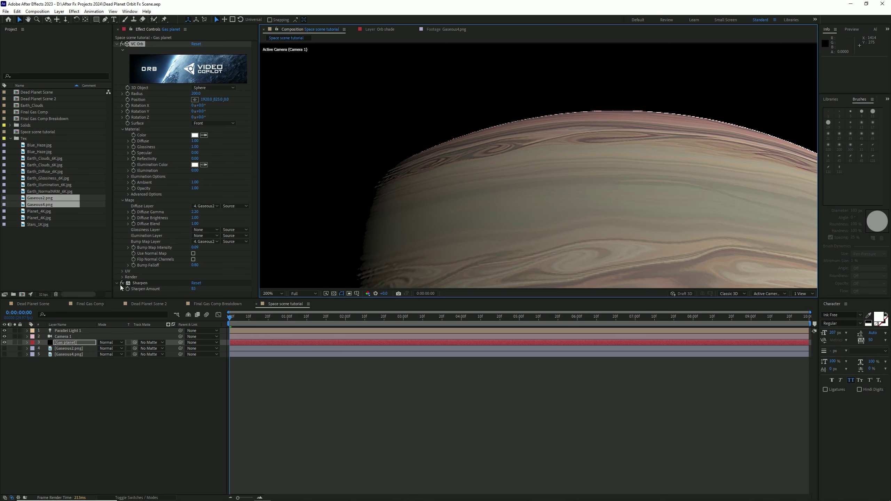
{"action": "scroll", "coordinate": [623, 209], "scroll_direction": "down", "scroll_amount": 4}
{"action": "left_click_drag", "start_coordinate": [623, 209], "coordinate": [565, 156]}
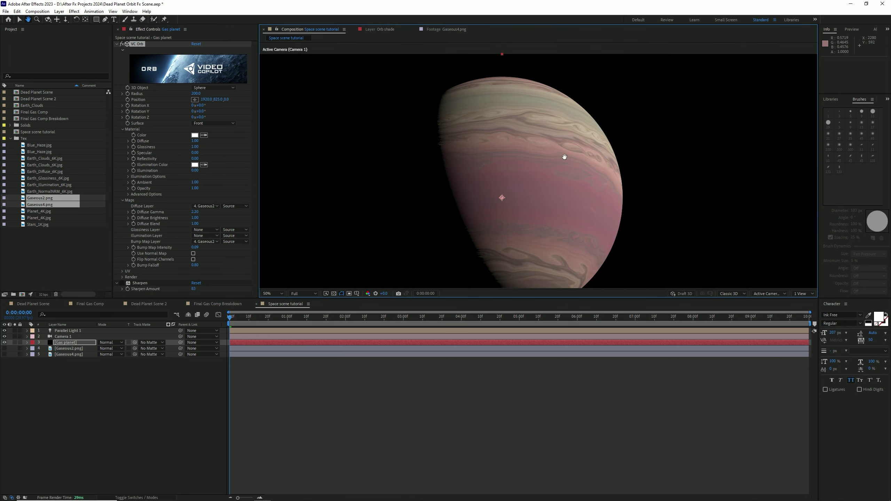
{"action": "scroll", "coordinate": [566, 153], "scroll_direction": "down", "scroll_amount": 2}
{"action": "left_click", "coordinate": [275, 294]}
{"action": "left_click", "coordinate": [279, 302]}
{"action": "scroll", "coordinate": [531, 155], "scroll_direction": "down", "scroll_amount": 2}
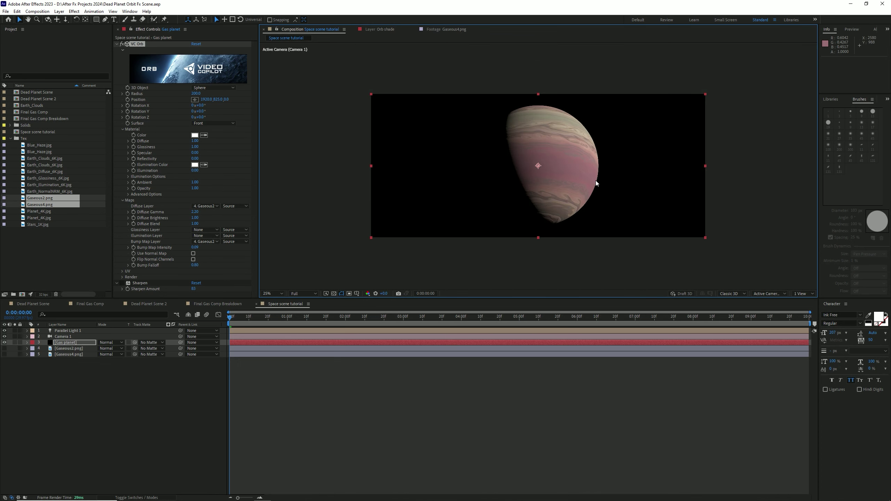
{"action": "left_click", "coordinate": [749, 174]}
{"action": "left_click", "coordinate": [107, 409]}
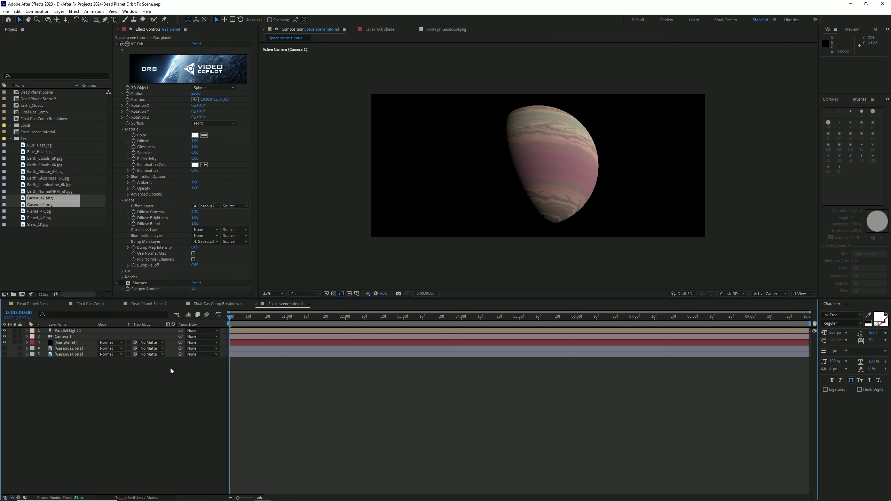
{"action": "left_click", "coordinate": [161, 378]}
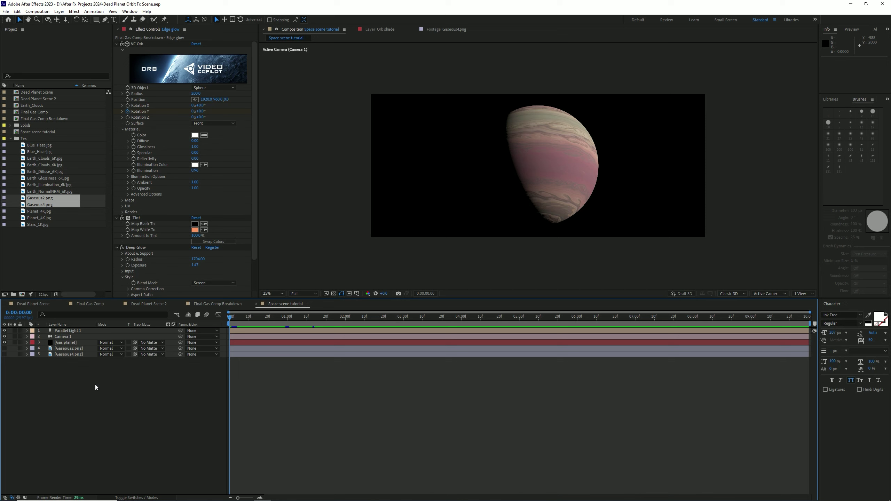
Step: Create an Edge glow copy of the Gas planet layer with Sharpen removed and VC Orb reset, and save the project
{"action": "left_click", "coordinate": [74, 344]}
{"action": "key", "text": "ctrl+v"}
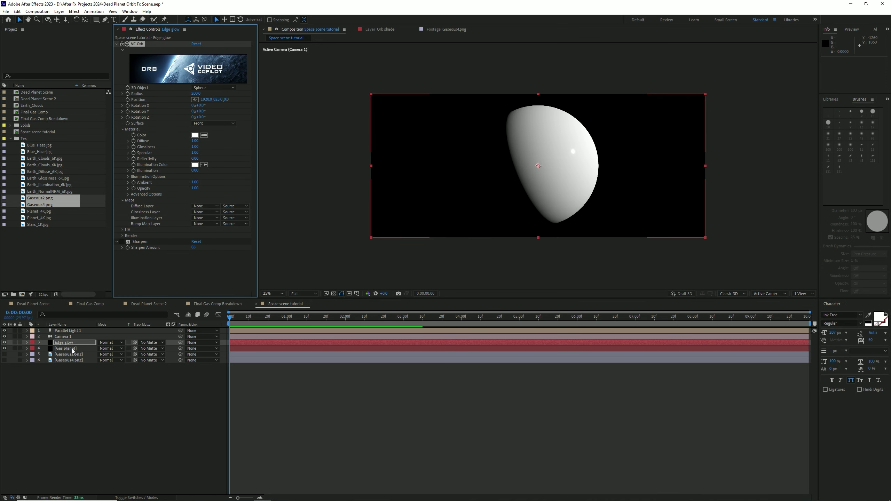
{"action": "left_click", "coordinate": [70, 342]}
{"action": "left_click", "coordinate": [142, 241]}
{"action": "key", "text": "Delete"}
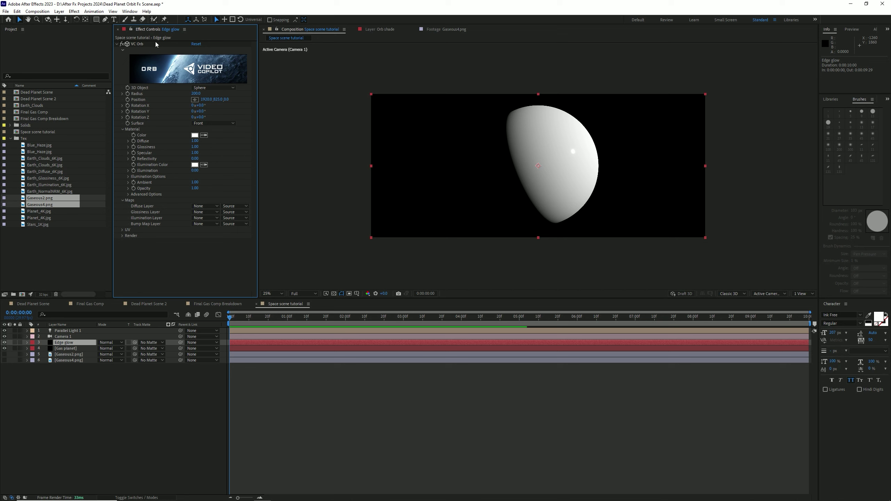
{"action": "left_click", "coordinate": [197, 43]}
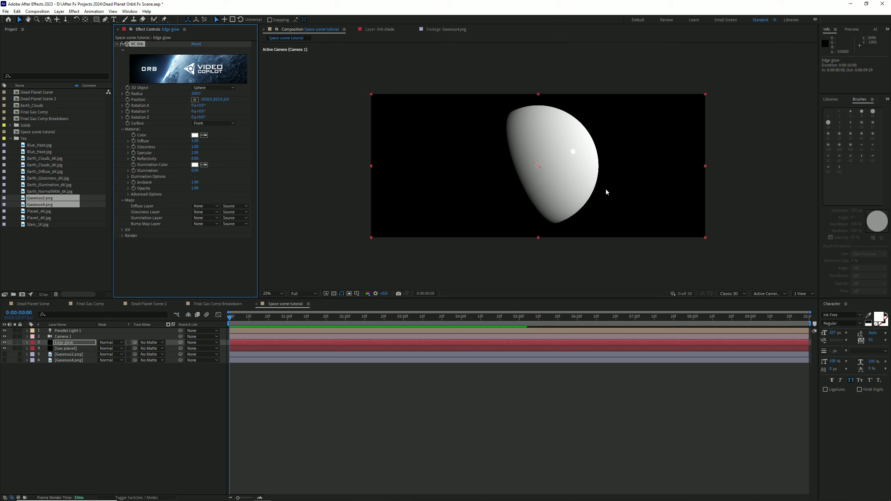
{"action": "key", "text": "ctrl+s"}
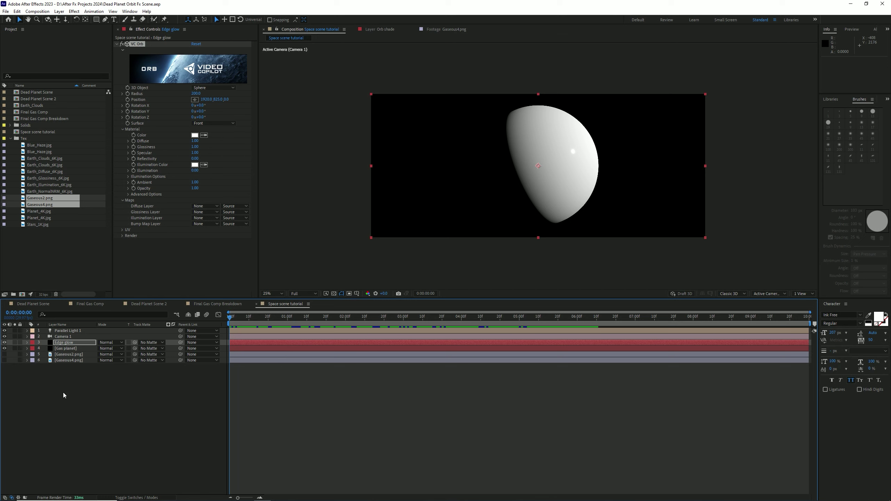
Step: On the Edge glow layer's VC Orb, set Diffuse and Specular to 0.00, raise Illumination, and save the project
{"action": "left_click", "coordinate": [88, 343]}
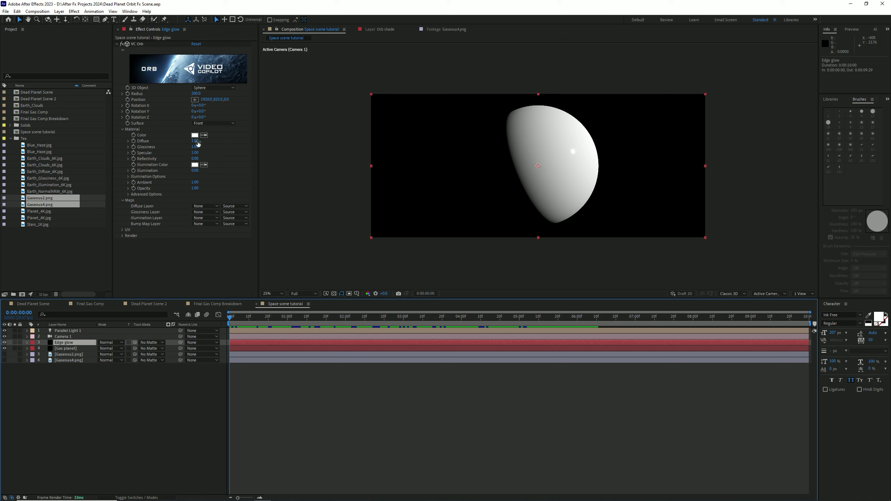
{"action": "left_click_drag", "start_coordinate": [197, 142], "coordinate": [146, 148]}
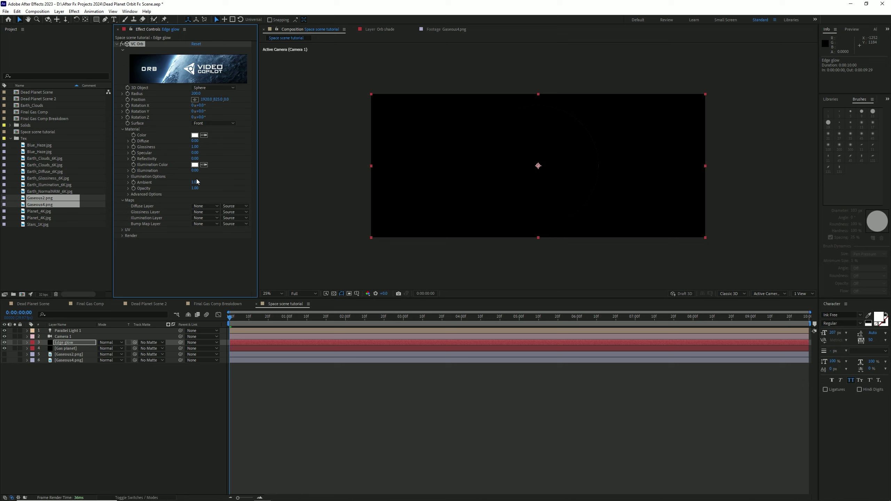
{"action": "left_click_drag", "start_coordinate": [197, 174], "coordinate": [222, 171]}
{"action": "key", "text": "ctrl+s"}
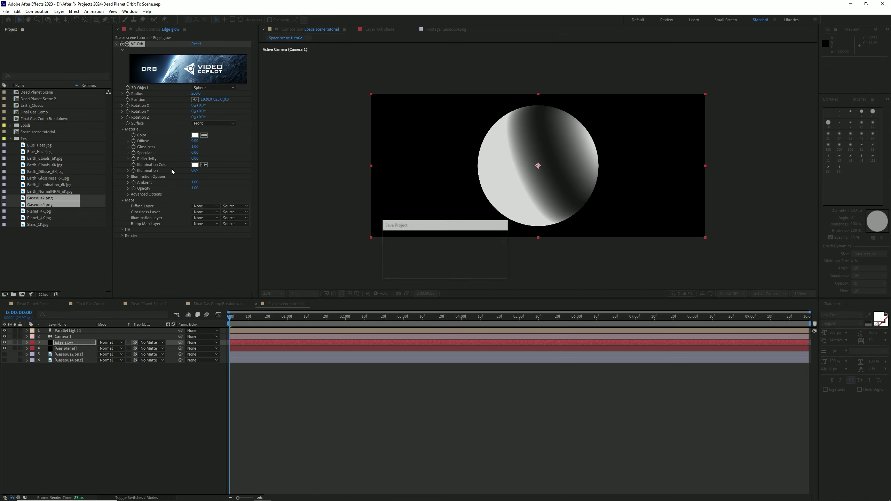
Step: Set the VC Orb Illumination Color of the Edge glow layer to a light orange
{"action": "left_click", "coordinate": [194, 165]}
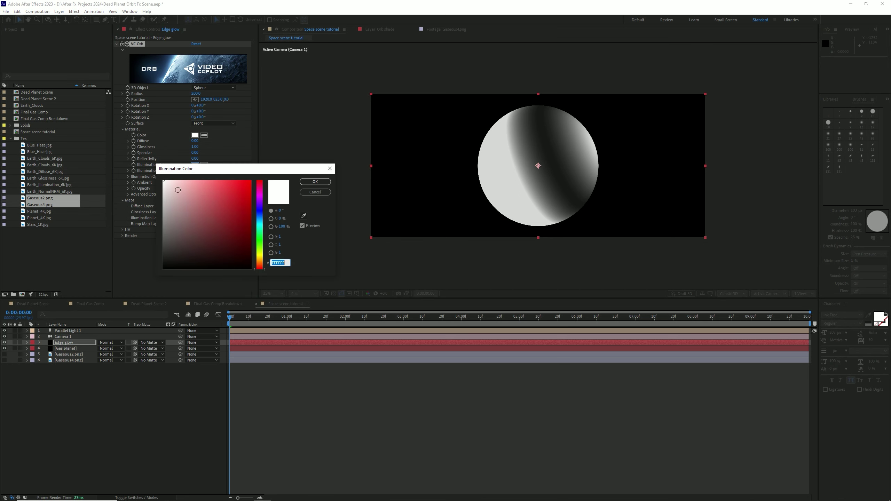
{"action": "left_click", "coordinate": [262, 259]}
{"action": "left_click", "coordinate": [250, 181]}
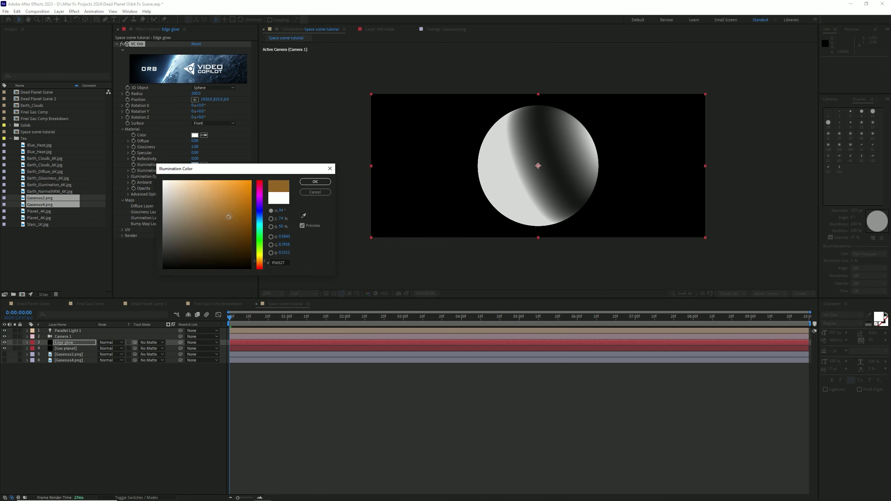
{"action": "left_click", "coordinate": [314, 181]}
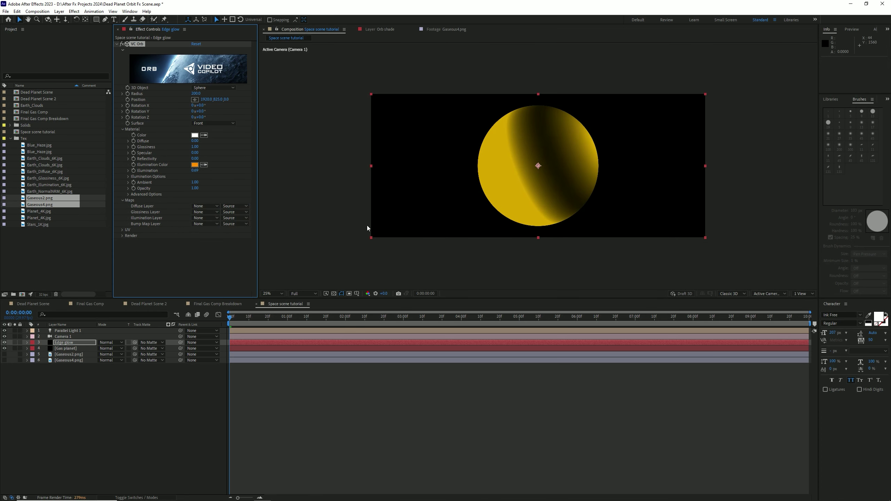
{"action": "left_click", "coordinate": [194, 164]}
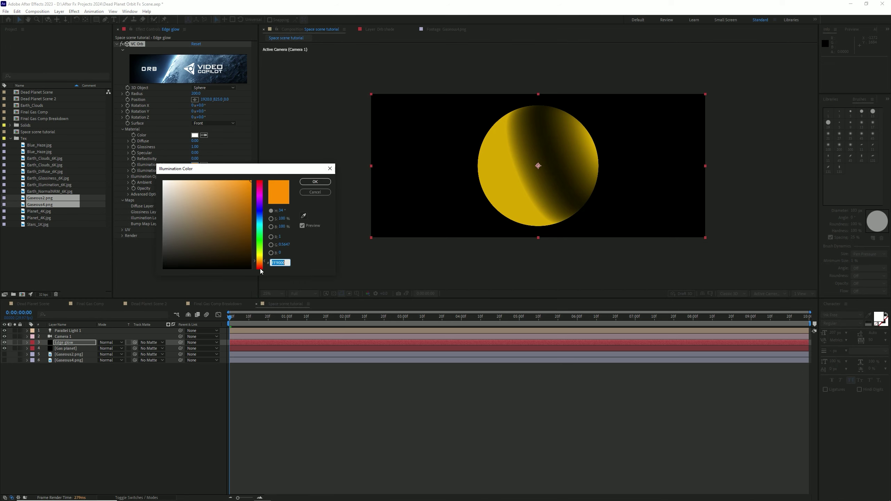
{"action": "left_click_drag", "start_coordinate": [243, 206], "coordinate": [237, 168]}
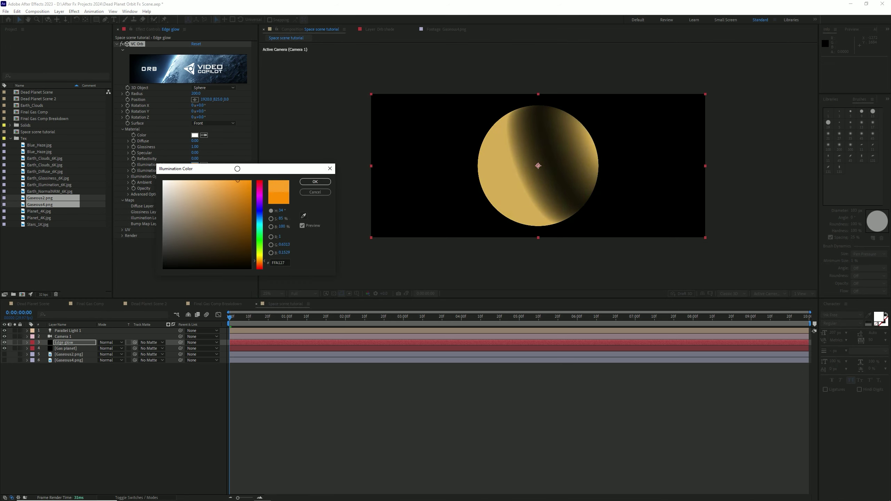
{"action": "left_click", "coordinate": [315, 181]}
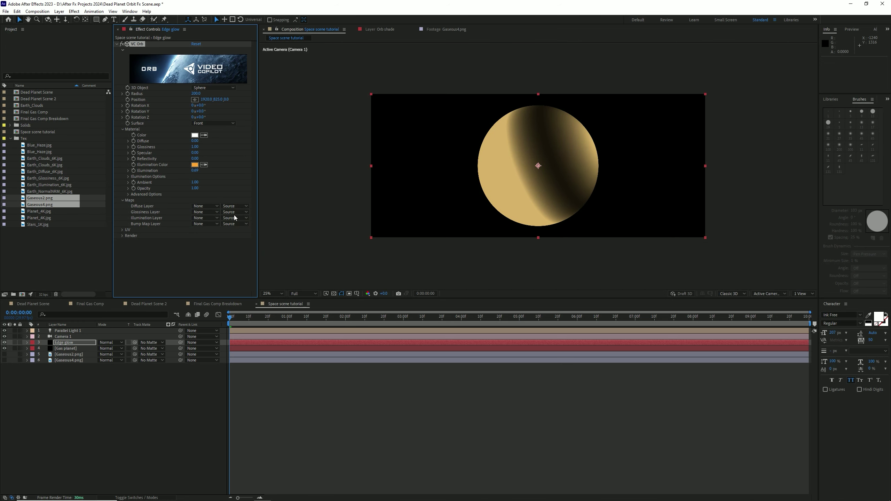
Step: In the Edge glow layer's Illumination Options, set Fresnel to 1.00 and raise Fresnel Bias to about 7.74
{"action": "left_click", "coordinate": [127, 176]}
{"action": "left_click_drag", "start_coordinate": [195, 181], "coordinate": [524, 174]}
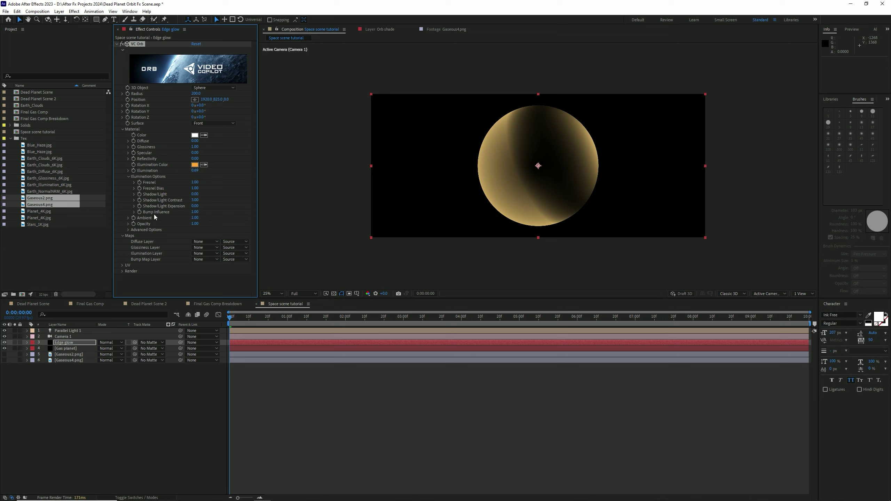
{"action": "left_click_drag", "start_coordinate": [193, 190], "coordinate": [484, 177]}
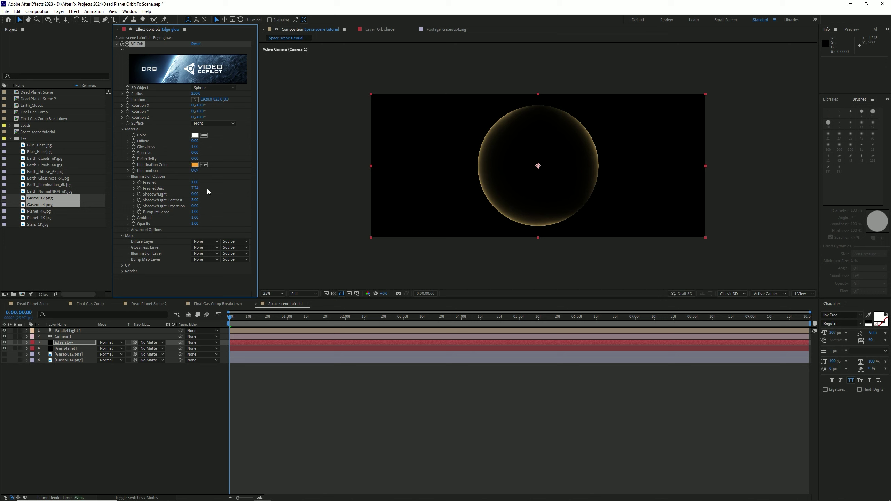
Step: Restrict the edge glow to the lit side with Shadow/Light at 1.00, lower Fresnel Bias to just above 4, and save the project
{"action": "left_click_drag", "start_coordinate": [193, 196], "coordinate": [283, 193]}
{"action": "left_click_drag", "start_coordinate": [195, 189], "coordinate": [100, 188]}
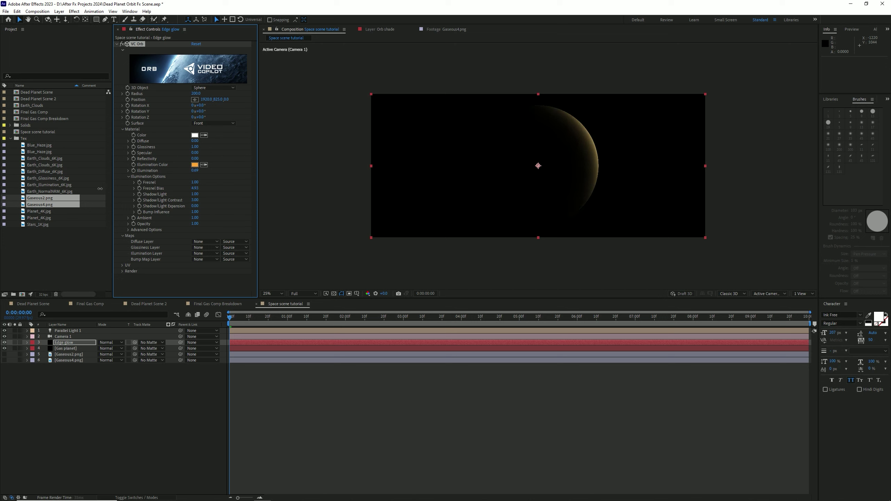
{"action": "left_click_drag", "start_coordinate": [196, 186], "coordinate": [161, 199]}
{"action": "left_click", "coordinate": [214, 187]}
{"action": "left_click", "coordinate": [158, 384]}
{"action": "key", "text": "ctrl+s"}
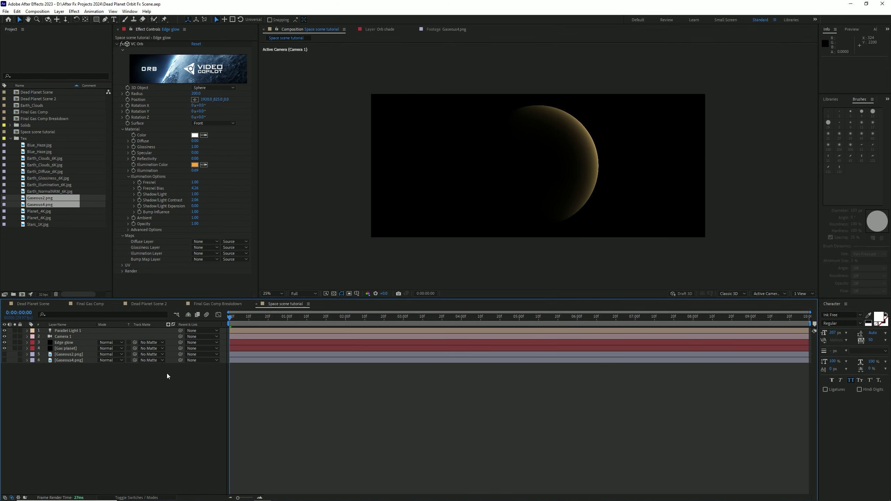
Step: Set the Edge glow layer's blending mode to Add and save the project
{"action": "left_click", "coordinate": [68, 341]}
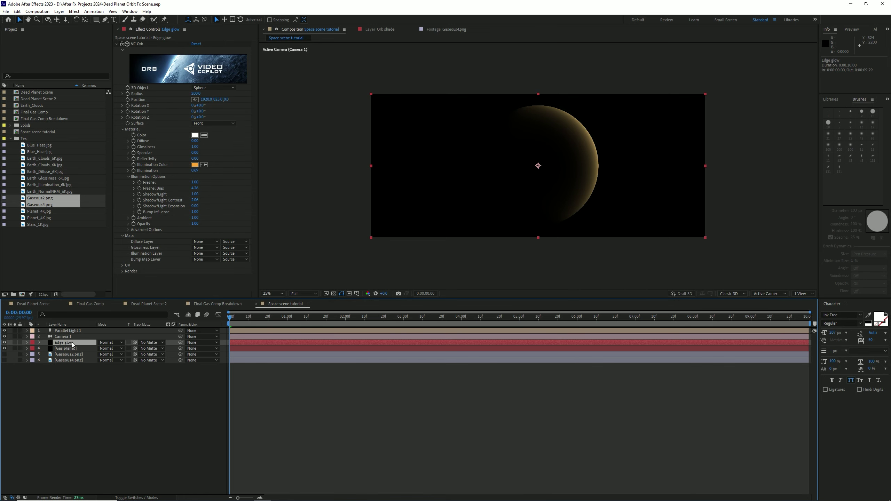
{"action": "left_click", "coordinate": [106, 342]}
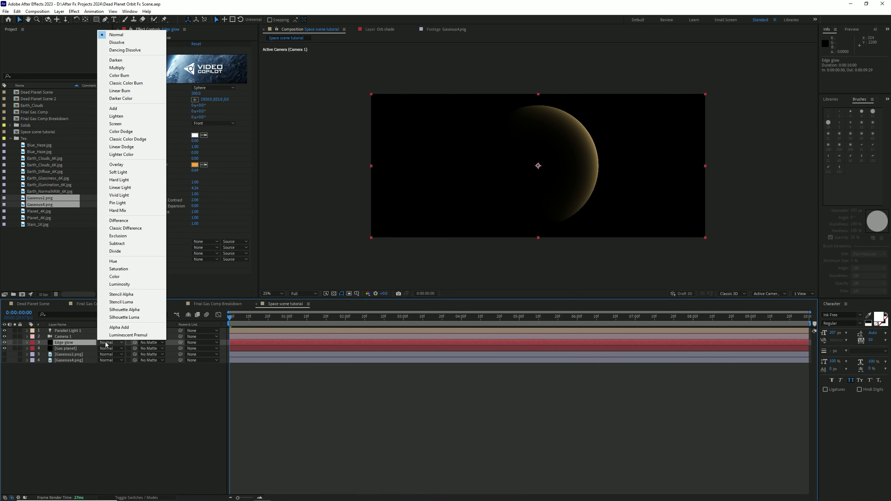
{"action": "left_click", "coordinate": [128, 124]}
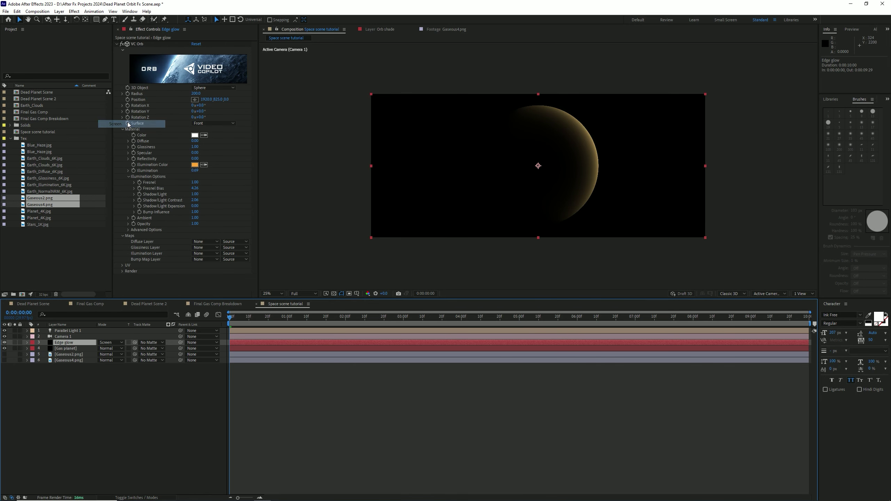
{"action": "left_click", "coordinate": [110, 342]}
{"action": "left_click", "coordinate": [142, 110]}
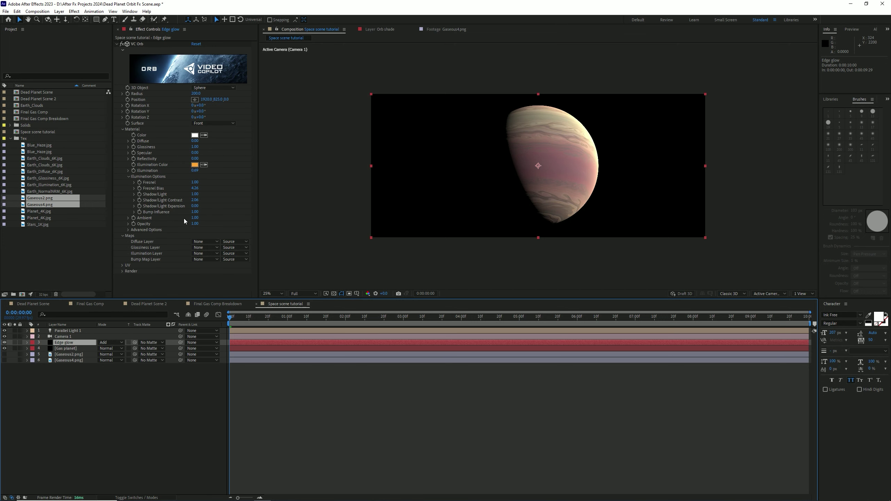
{"action": "key", "text": "ctrl+s"}
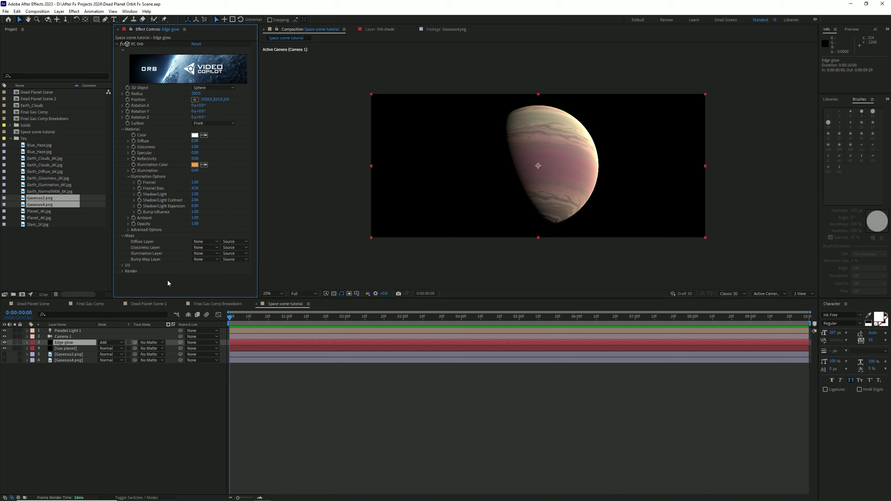
Step: Apply Deep Glow to the Edge glow layer with Screen blend mode, Radius about 524 and Exposure 1.22, and save the project
{"action": "key", "text": "ctrl+space"}
{"action": "type", "text": "de"}
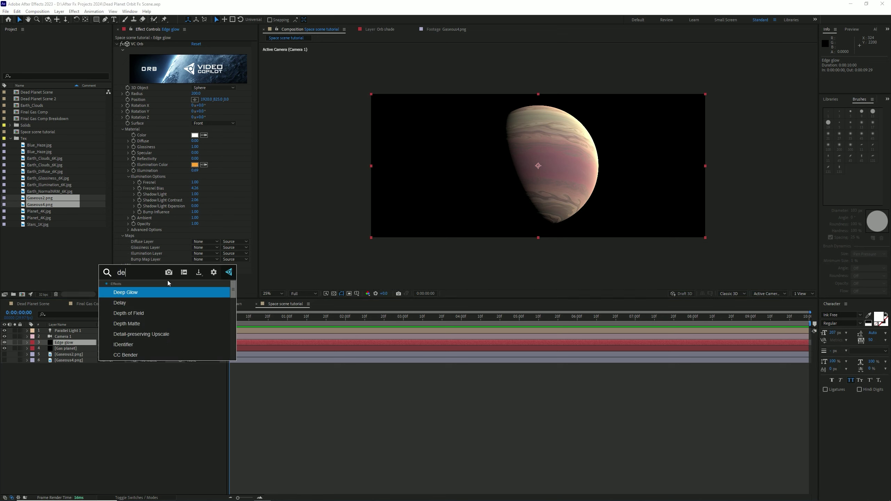
{"action": "key", "text": "Return"}
{"action": "key", "text": "ctrl+s"}
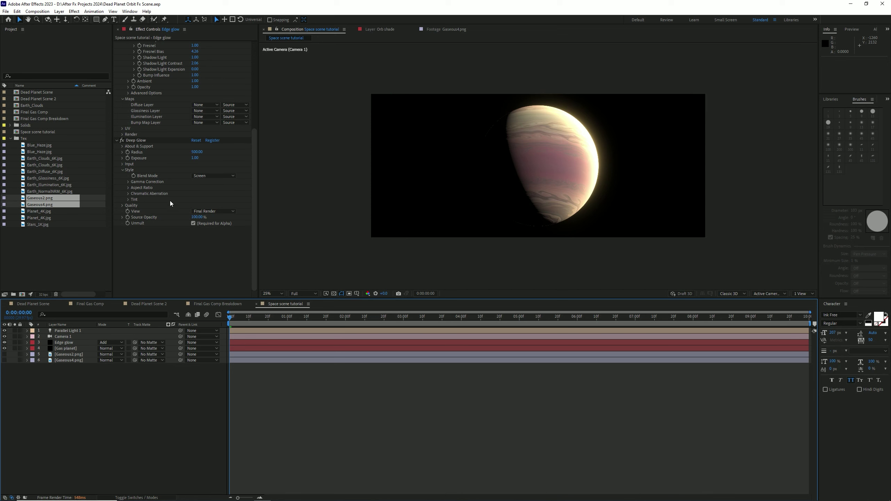
{"action": "left_click", "coordinate": [210, 175]}
{"action": "left_click", "coordinate": [209, 183]}
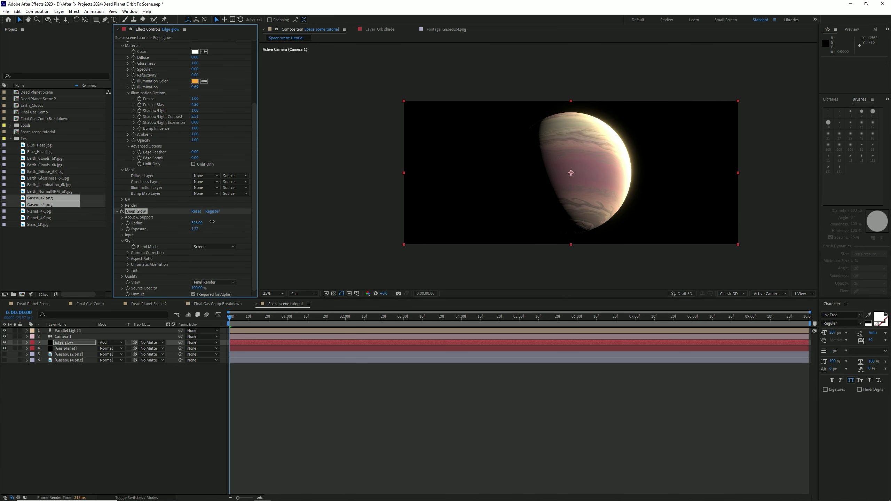
{"action": "key", "text": "ctrl+s"}
Step: Fine-tune the Edge glow layer's Fresnel settings against a close-up of the planet's lit edge, and save the project
{"action": "key", "text": "period"}
{"action": "key", "text": "period"}
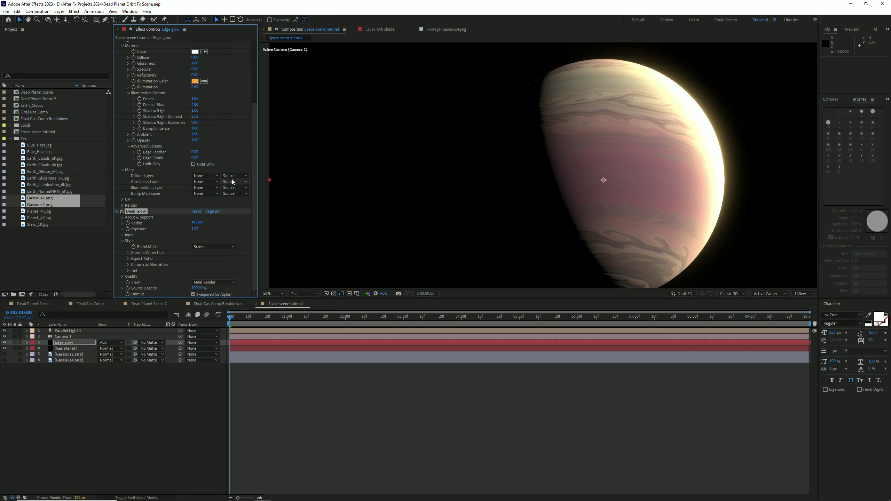
{"action": "scroll", "coordinate": [178, 173], "scroll_direction": "up", "scroll_amount": 3}
{"action": "scroll", "coordinate": [194, 170], "scroll_direction": "up", "scroll_amount": 2}
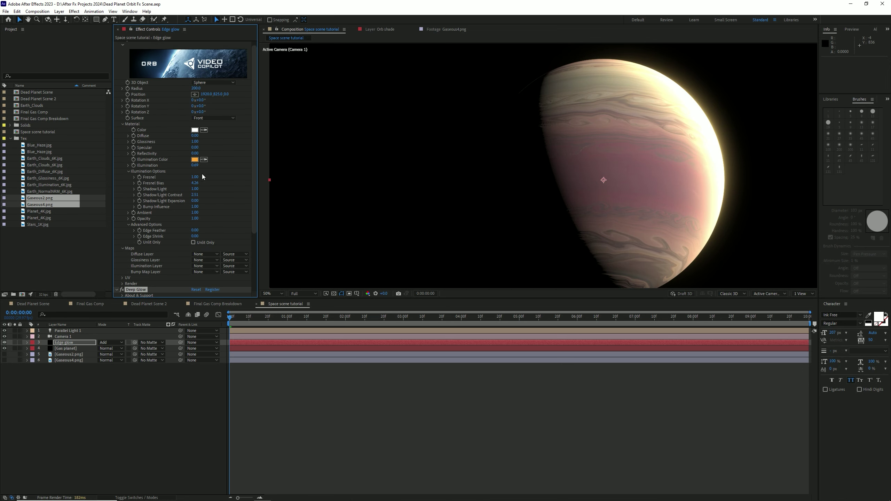
{"action": "left_click_drag", "start_coordinate": [195, 177], "coordinate": [198, 172]}
{"action": "mouse_move", "coordinate": [204, 174]}
{"action": "left_mouse_down"}
{"action": "mouse_move", "coordinate": [192, 175]}
{"action": "mouse_move", "coordinate": [228, 169]}
{"action": "left_mouse_up"}
{"action": "key", "text": "ctrl+s"}
{"action": "key", "text": "comma"}
{"action": "key", "text": "comma"}
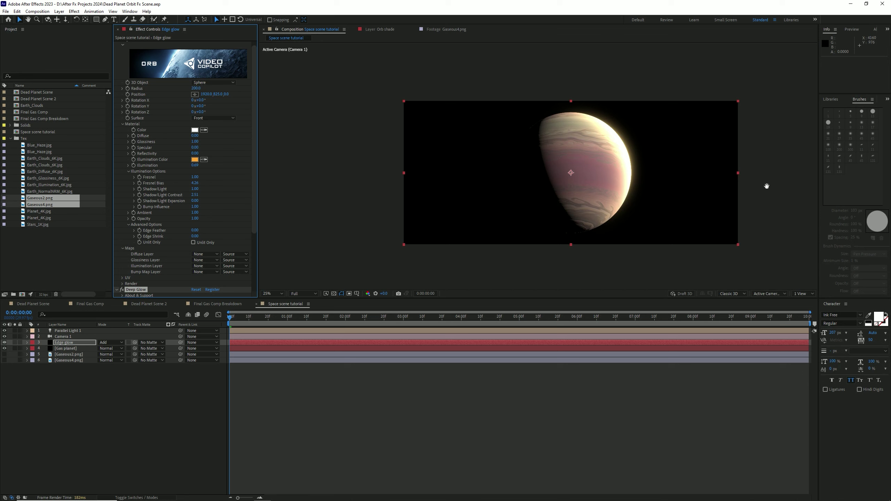
Step: Orbit Camera 1 around the planet until only a thin lit crescent faces the view
{"action": "left_click_drag", "start_coordinate": [766, 186], "coordinate": [731, 181]}
{"action": "key", "text": "c"}
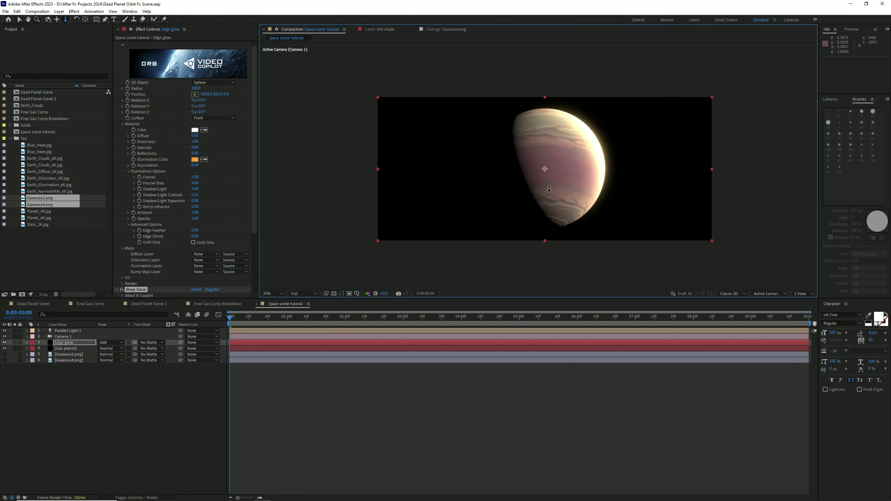
{"action": "left_click_drag", "start_coordinate": [547, 189], "coordinate": [582, 188]}
{"action": "left_click_drag", "start_coordinate": [600, 227], "coordinate": [718, 201]}
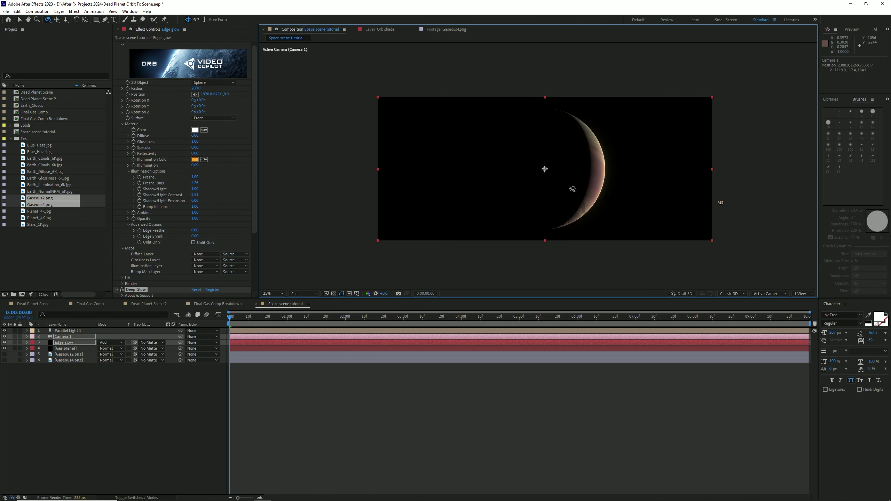
Step: Keyframe Camera 1's Position at the first frame and, orbited back toward the lit side, at 0:00:09:29, and save the project
{"action": "left_click", "coordinate": [67, 338]}
{"action": "key", "text": "p"}
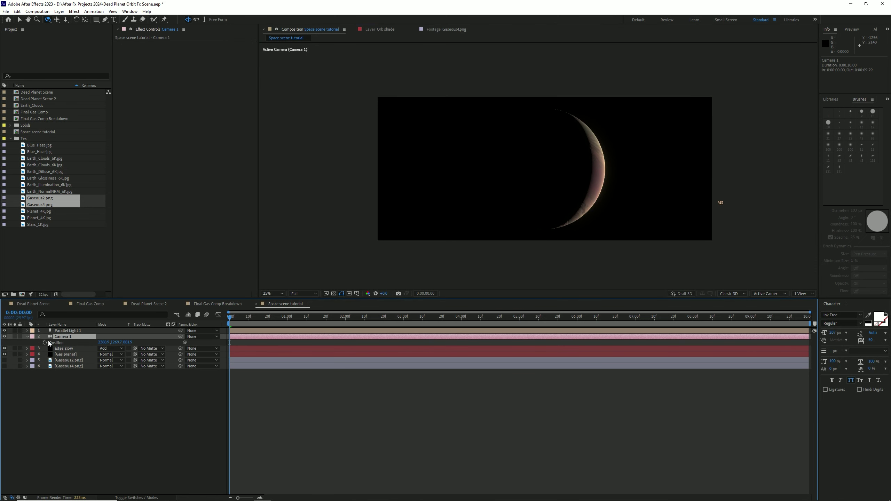
{"action": "key", "text": "space"}
{"action": "key", "text": "End"}
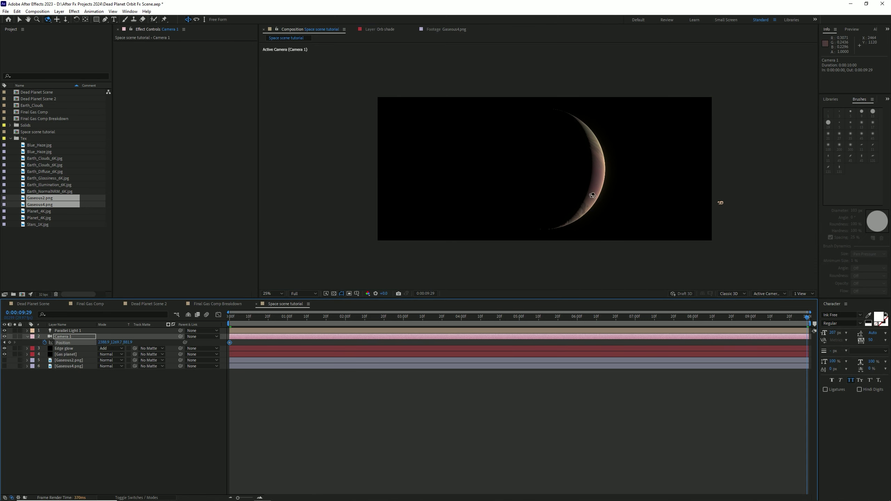
{"action": "left_click_drag", "start_coordinate": [592, 196], "coordinate": [562, 187]}
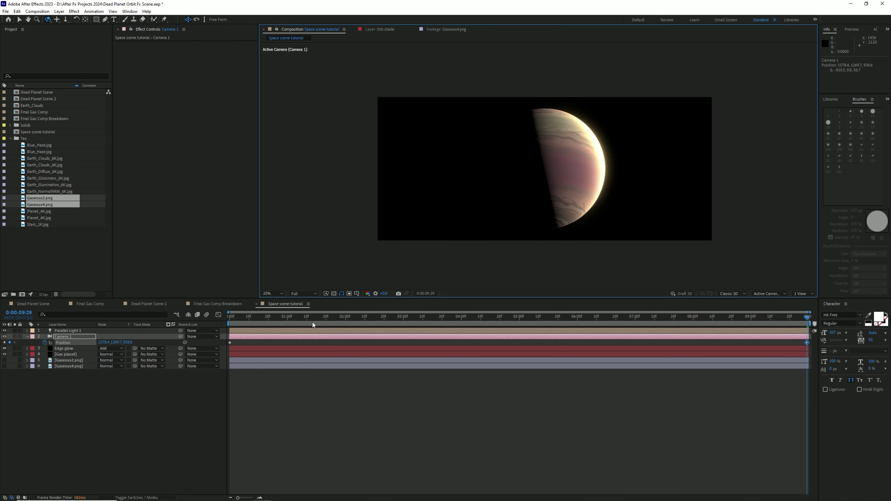
{"action": "left_click", "coordinate": [136, 402]}
{"action": "key", "text": "Home"}
{"action": "key", "text": "ctrl+s"}
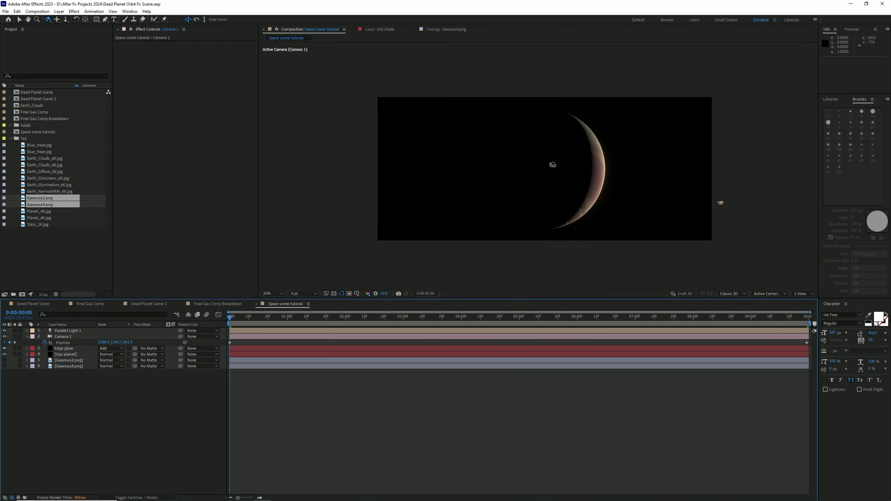
Step: Preview the camera animation at Third resolution and scrub through it
{"action": "key", "text": "v"}
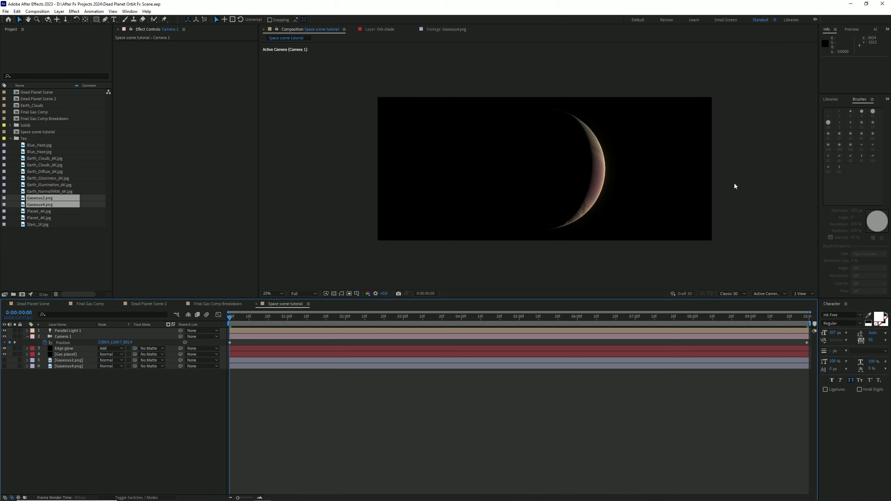
{"action": "key", "text": "space"}
{"action": "left_click", "coordinate": [303, 294]}
{"action": "left_click", "coordinate": [302, 325]}
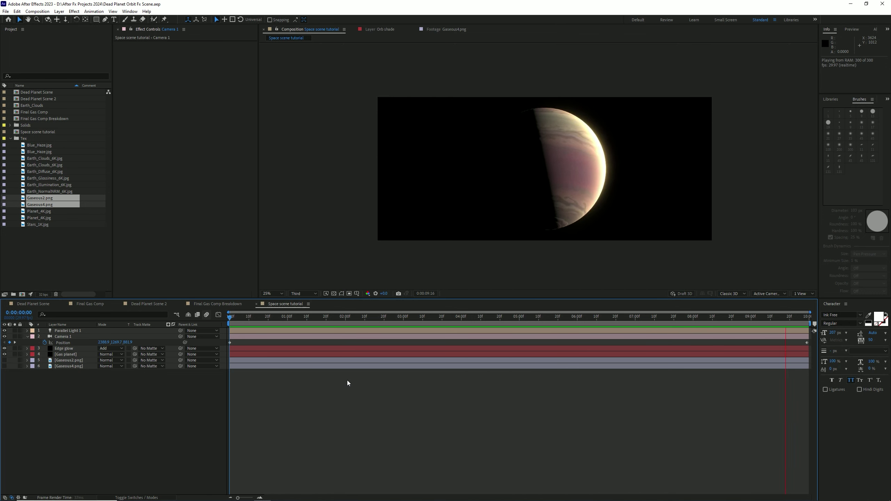
{"action": "key", "text": "space"}
{"action": "left_click_drag", "start_coordinate": [354, 317], "coordinate": [756, 319]}
Step: Compare the scene with the Final Gas Comp Breakdown composition, and change the Edge glow layer's blending mode to Screen
{"action": "left_click", "coordinate": [218, 304]}
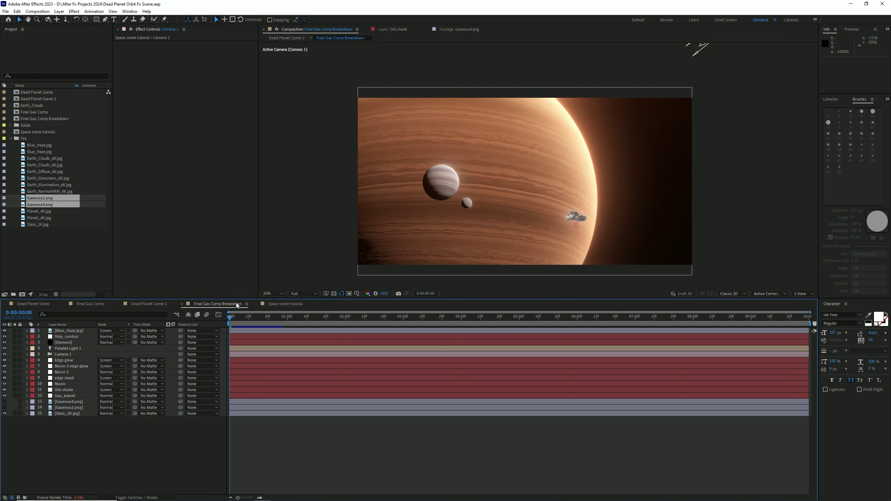
{"action": "left_click", "coordinate": [275, 306]}
{"action": "left_click", "coordinate": [218, 304]}
{"action": "left_click", "coordinate": [296, 307]}
{"action": "left_click_drag", "start_coordinate": [372, 324], "coordinate": [117, 367]}
{"action": "key", "text": "space"}
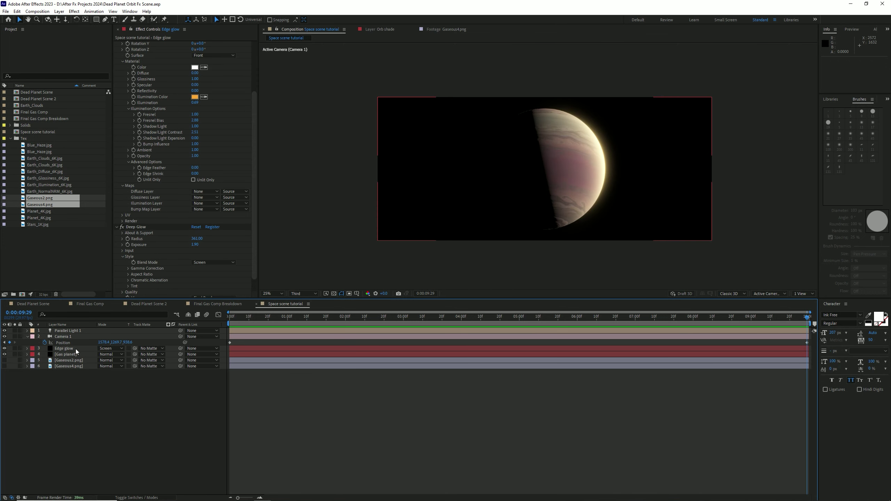
Step: Set the Gas planet layer's VC Orb UV Repeat X and UV Repeat Y to 5, and save the project
{"action": "left_click", "coordinate": [75, 355]}
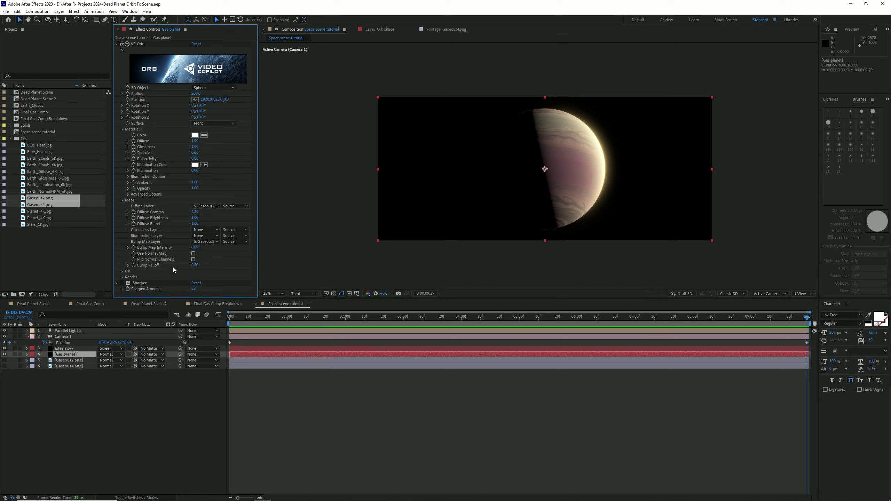
{"action": "left_click", "coordinate": [123, 271]}
{"action": "scroll", "coordinate": [168, 254], "scroll_direction": "down", "scroll_amount": 3}
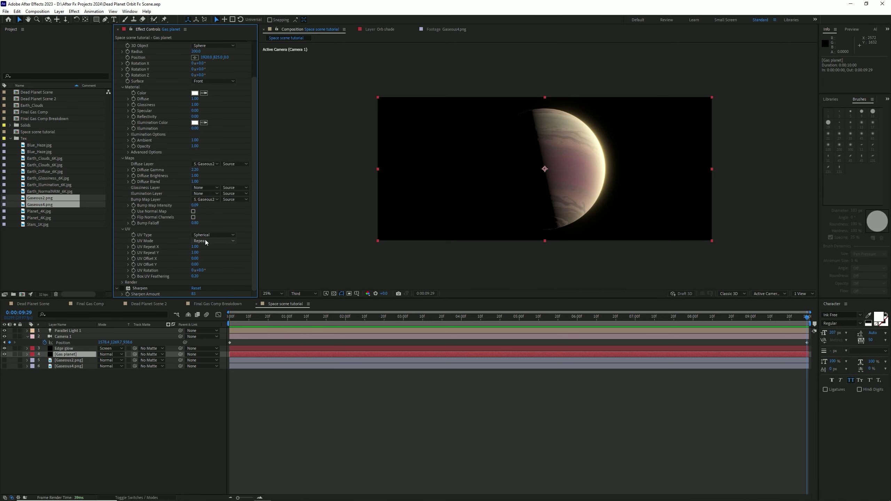
{"action": "left_click", "coordinate": [196, 247]}
{"action": "type", "text": "5"}
{"action": "key", "text": "Return"}
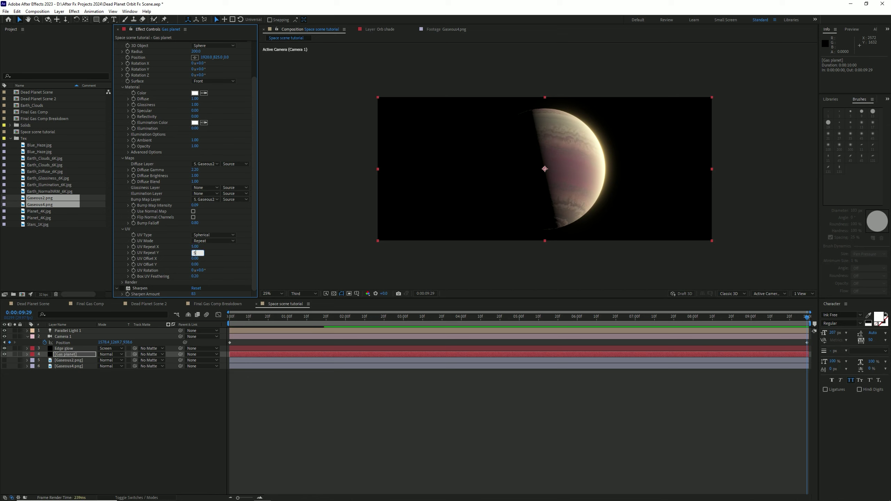
{"action": "key", "text": "ctrl+s"}
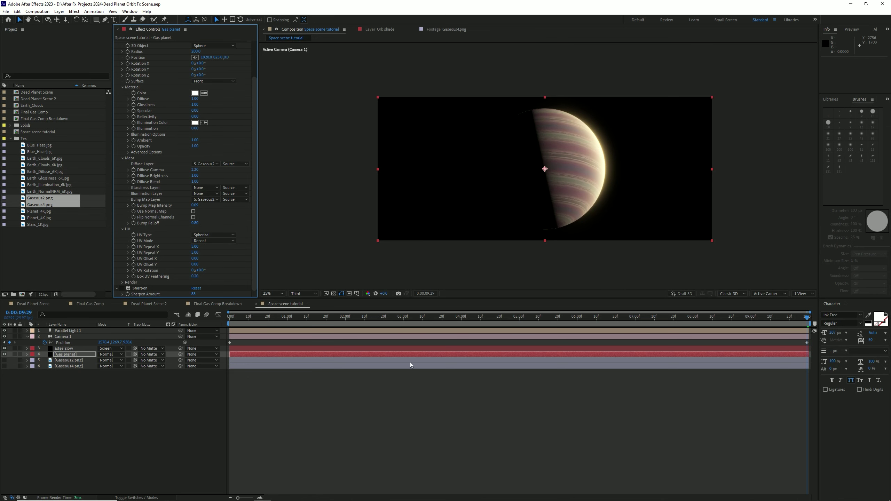
Step: Preview the camera animation of the Space scene tutorial composition with the repeated planet texture
{"action": "key", "text": "space"}
{"action": "key", "text": "space"}
{"action": "key", "text": "space"}
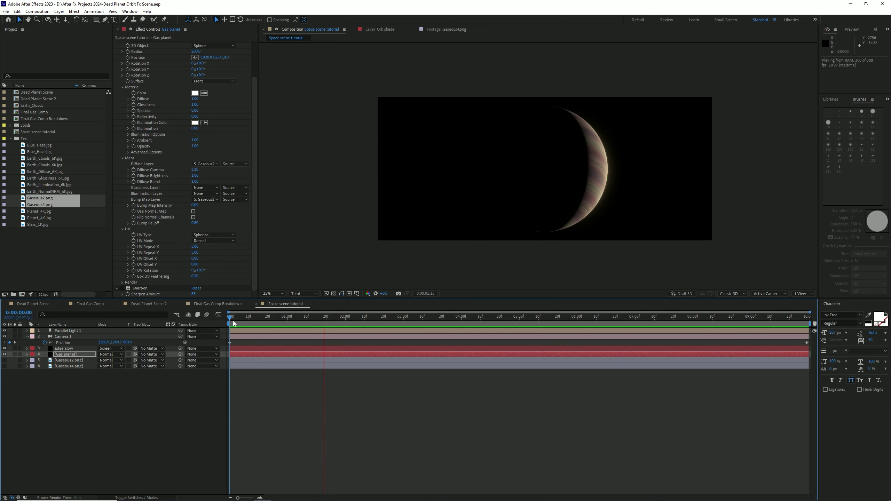
Step: In the Final Gas Comp Breakdown composition, examine the Moon and Moon 2 layers by toggling their visibility
{"action": "left_click", "coordinate": [228, 304]}
{"action": "left_click", "coordinate": [65, 395]}
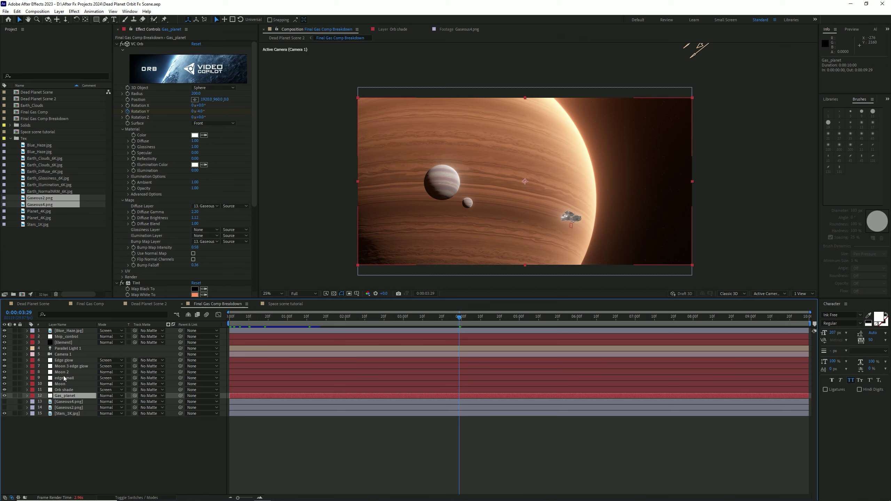
{"action": "left_click", "coordinate": [64, 384]}
{"action": "left_click", "coordinate": [4, 384]}
{"action": "left_click", "coordinate": [4, 383]}
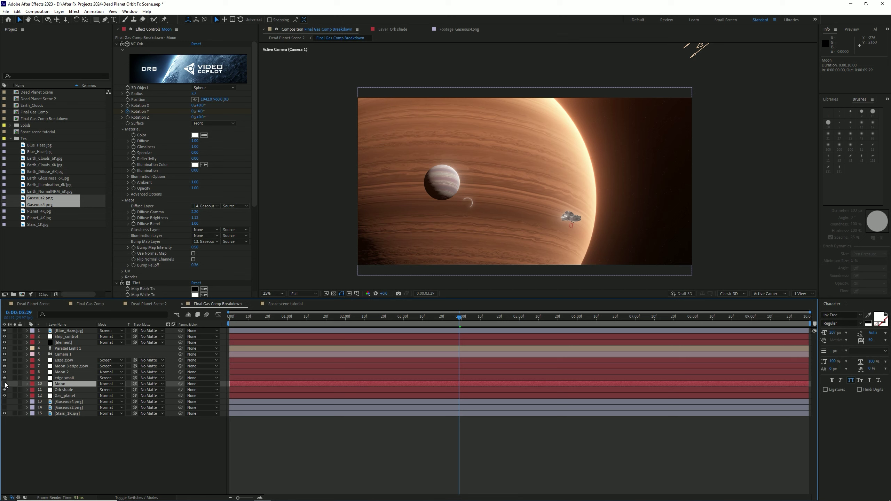
{"action": "left_click", "coordinate": [4, 384]}
{"action": "left_click", "coordinate": [4, 372]}
{"action": "left_click", "coordinate": [5, 372]}
Step: Save the project and examine the spaceship up close at the first frame of the Final Gas Comp Breakdown composition
{"action": "key", "text": "Home"}
{"action": "key", "text": "ctrl+s"}
{"action": "scroll", "coordinate": [575, 216], "scroll_direction": "up", "scroll_amount": 4}
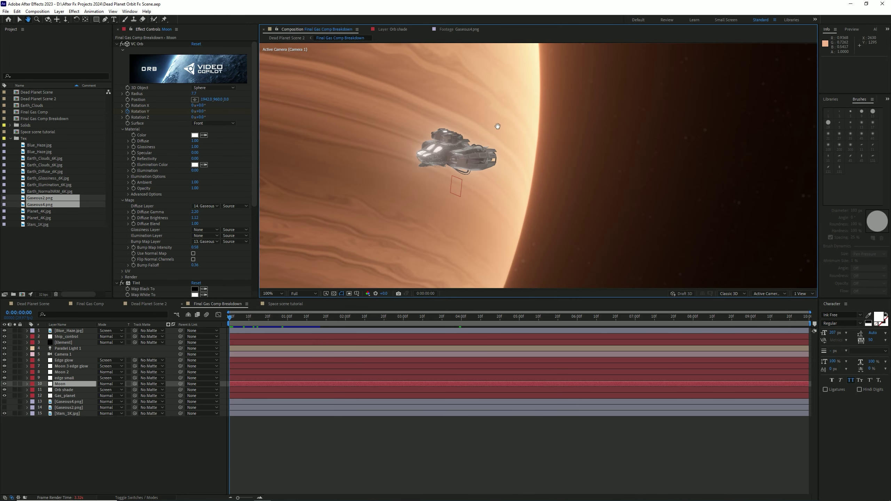
{"action": "scroll", "coordinate": [513, 196], "scroll_direction": "down", "scroll_amount": 4}
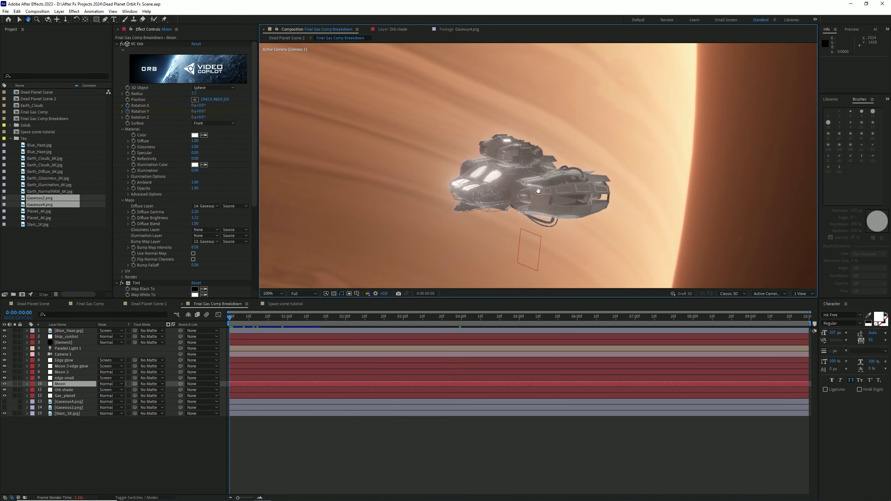
{"action": "scroll", "coordinate": [565, 191], "scroll_direction": "down", "scroll_amount": 3}
{"action": "scroll", "coordinate": [527, 175], "scroll_direction": "up", "scroll_amount": 3}
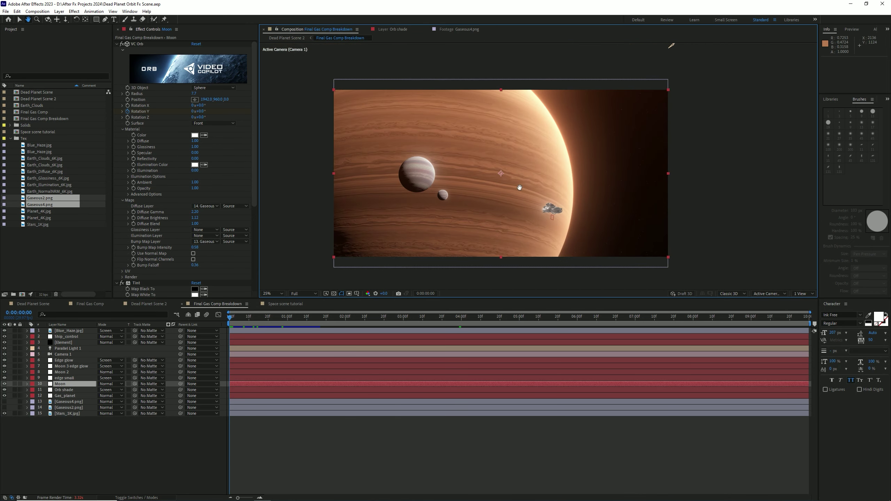
{"action": "scroll", "coordinate": [436, 246], "scroll_direction": "down", "scroll_amount": 1}
{"action": "key", "text": "v"}
Step: Return to the Space scene tutorial composition, scrub to 0:00:09:29, and look at the Gaseous2.png texture on its own
{"action": "left_click", "coordinate": [271, 304]}
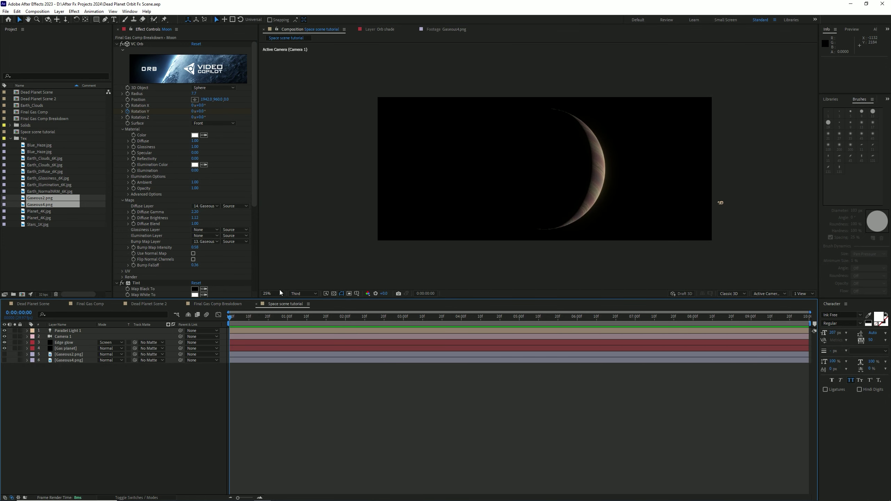
{"action": "left_click_drag", "start_coordinate": [249, 317], "coordinate": [809, 377]}
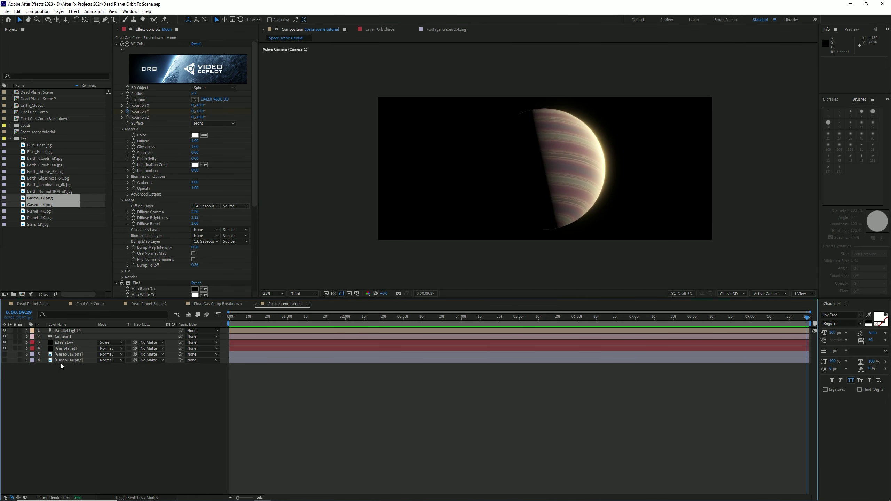
{"action": "double_click", "coordinate": [79, 355]}
{"action": "left_click", "coordinate": [88, 350]}
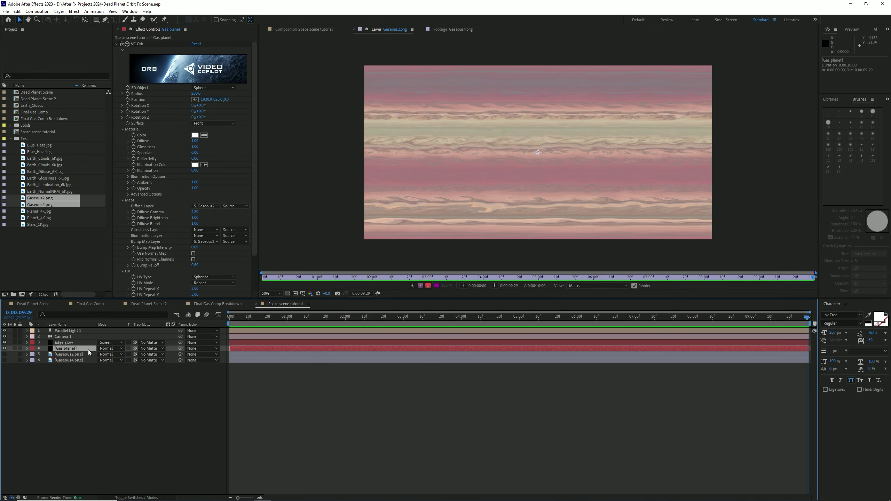
{"action": "left_click", "coordinate": [305, 29]}
Step: Duplicate the Gas planet layer, move the copy above Edge glow, and rename it Moon
{"action": "left_click", "coordinate": [78, 349]}
{"action": "key", "text": "ctrl+d"}
{"action": "left_click_drag", "start_coordinate": [78, 348], "coordinate": [80, 342]}
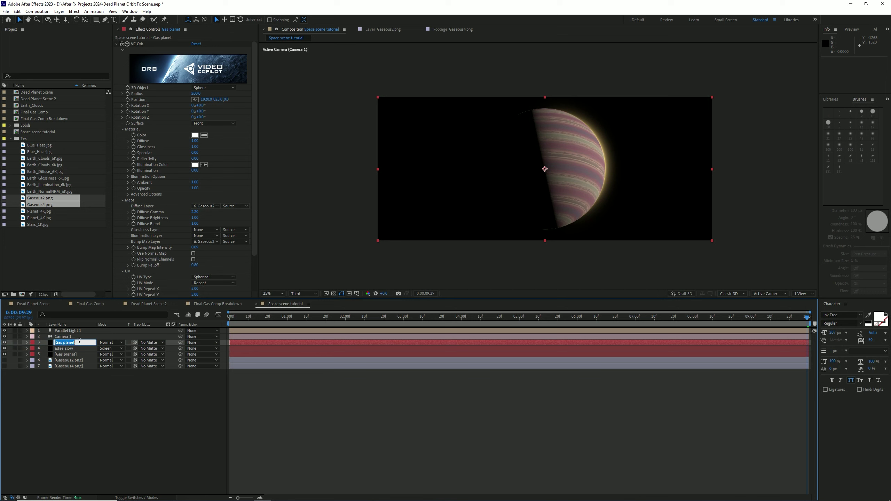
{"action": "type", "text": "Moon"}
{"action": "key", "text": "Return"}
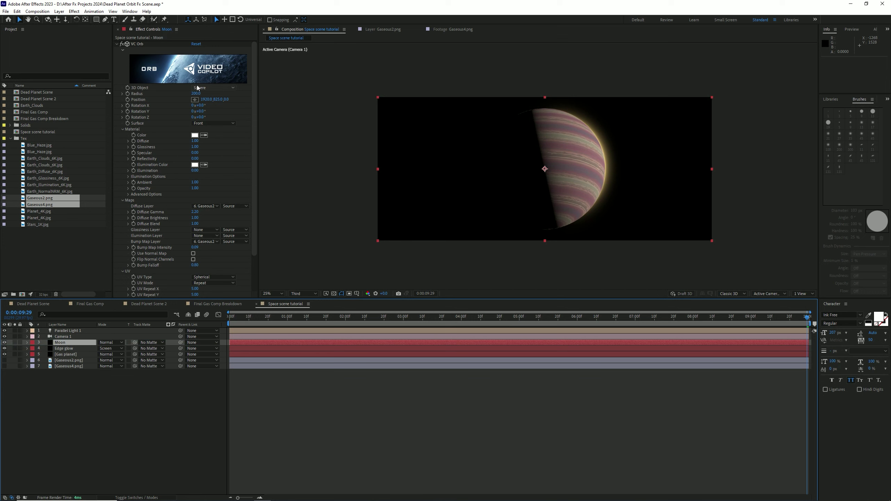
Step: Reduce the Moon's VC Orb Radius to about 29 and set its Position to about 1631, 911, 0
{"action": "left_click_drag", "start_coordinate": [195, 93], "coordinate": [2, 102]}
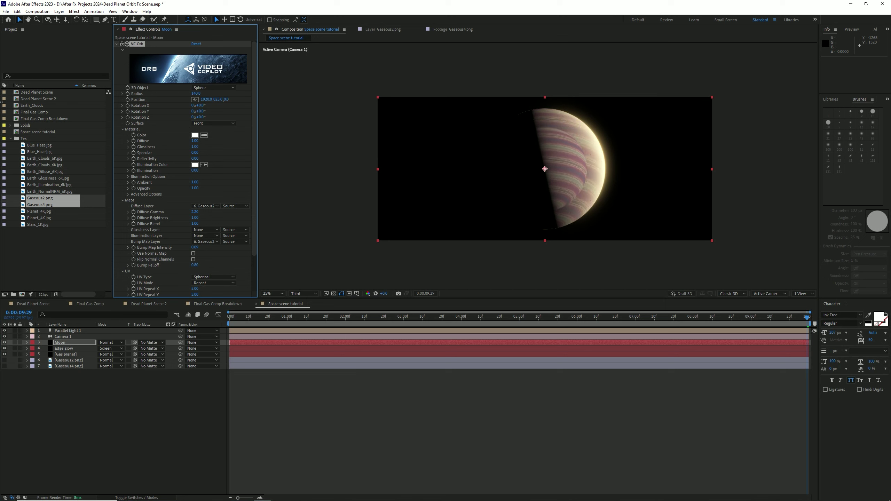
{"action": "left_click_drag", "start_coordinate": [203, 98], "coordinate": [76, 102]}
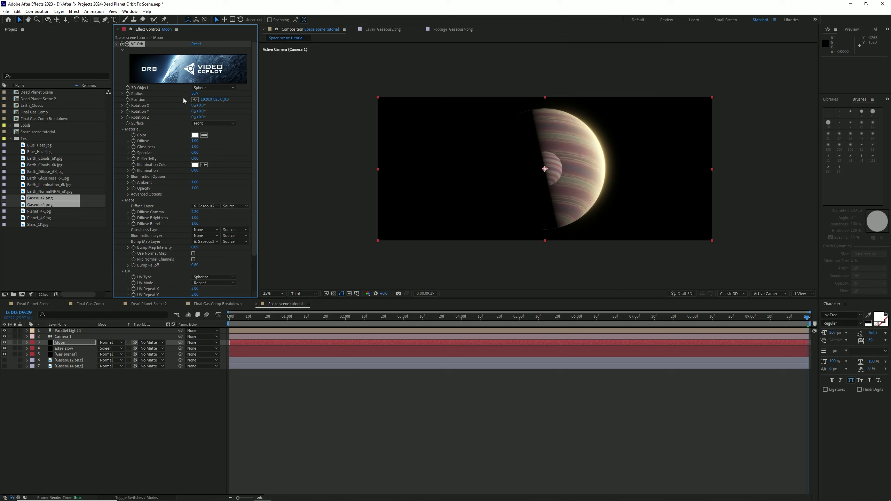
{"action": "left_click_drag", "start_coordinate": [210, 99], "coordinate": [158, 96]}
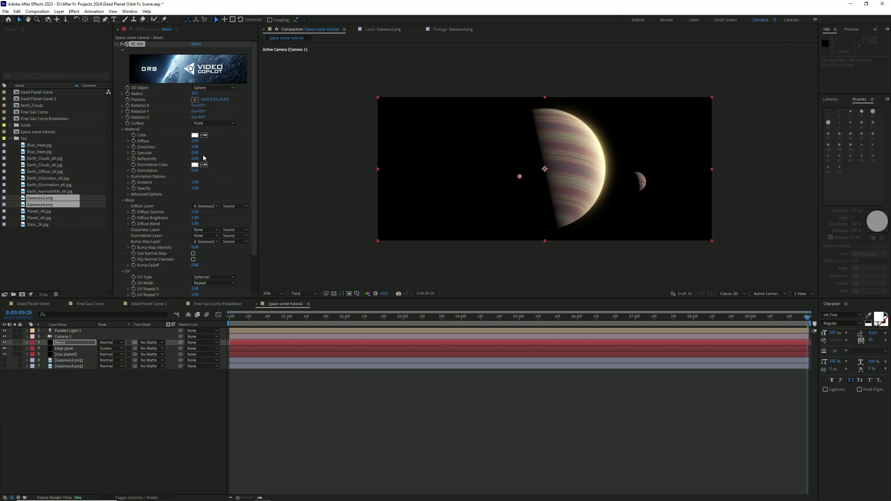
Step: Set the Moon's Bump Map Layer and Diffuse Layer to Gaseous4.png, and save the project
{"action": "scroll", "coordinate": [204, 208], "scroll_direction": "down", "scroll_amount": 3}
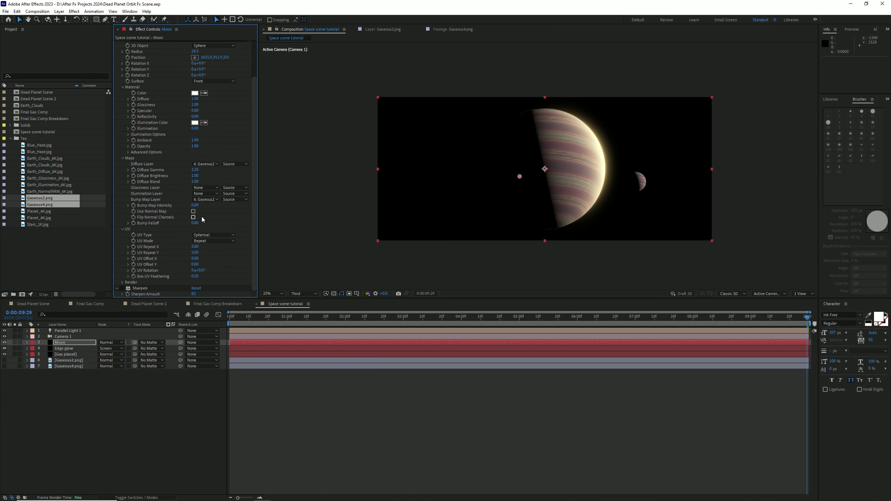
{"action": "left_click", "coordinate": [206, 199]}
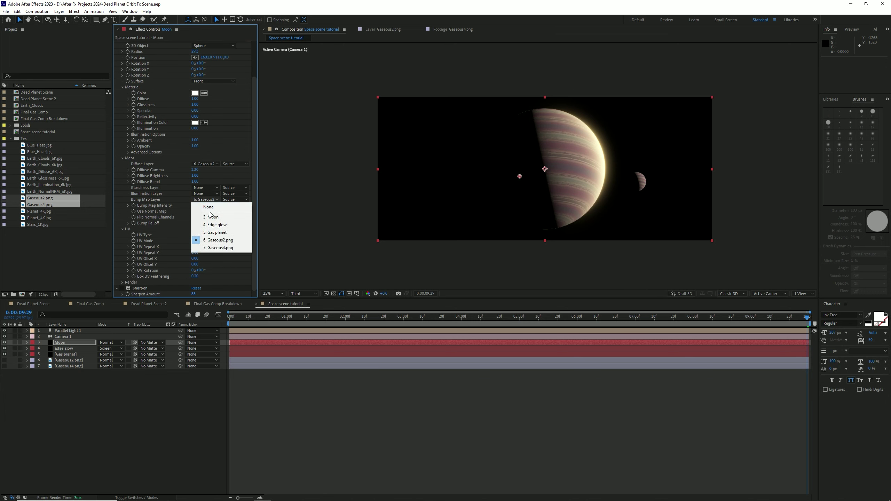
{"action": "left_click", "coordinate": [214, 249]}
{"action": "left_click", "coordinate": [191, 405]}
{"action": "key", "text": "ctrl+s"}
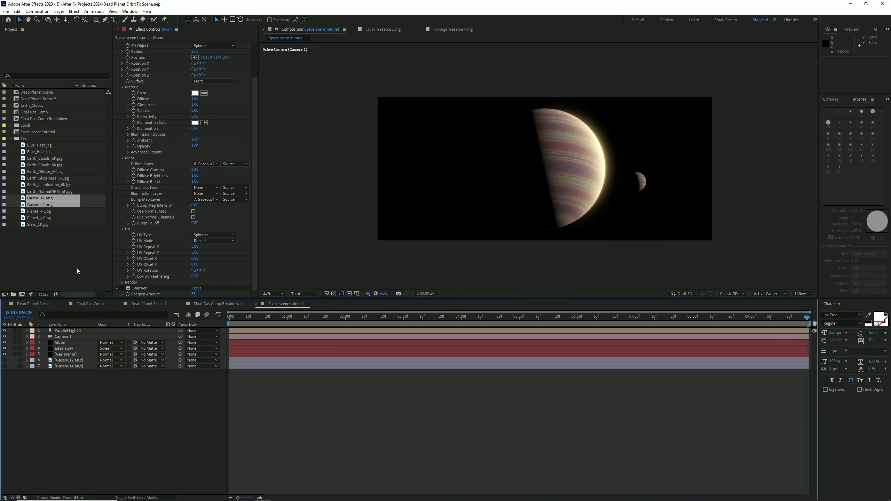
{"action": "left_click", "coordinate": [206, 163]}
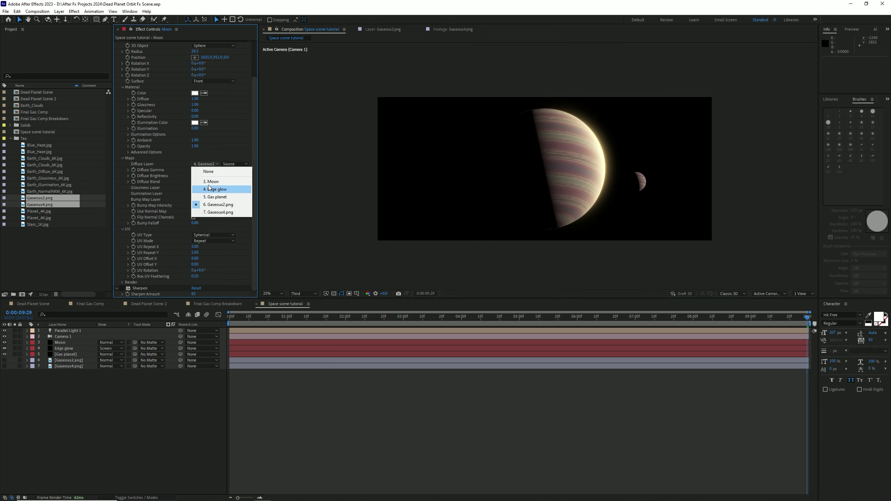
{"action": "left_click", "coordinate": [210, 215]}
{"action": "left_click", "coordinate": [151, 348]}
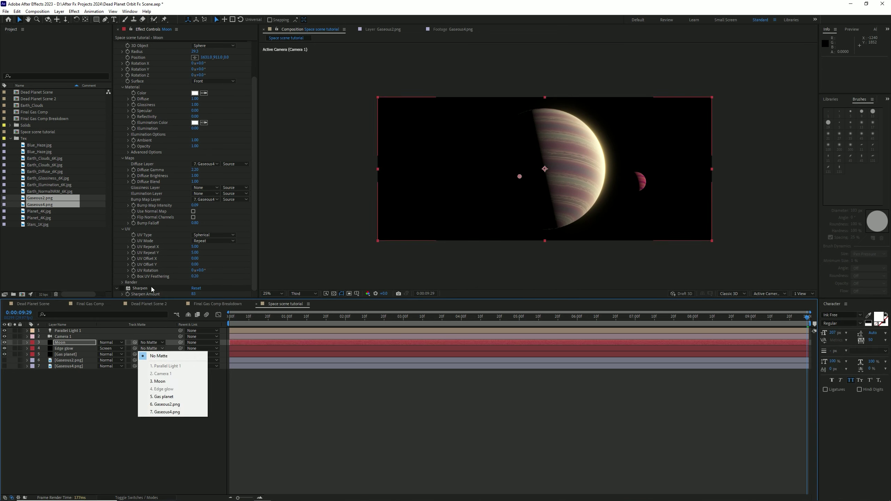
{"action": "key", "text": "Escape"}
Step: Apply the Tint effect to the Moon layer and set its Map White To color to orange FFA200
{"action": "key", "text": "ctrl+space"}
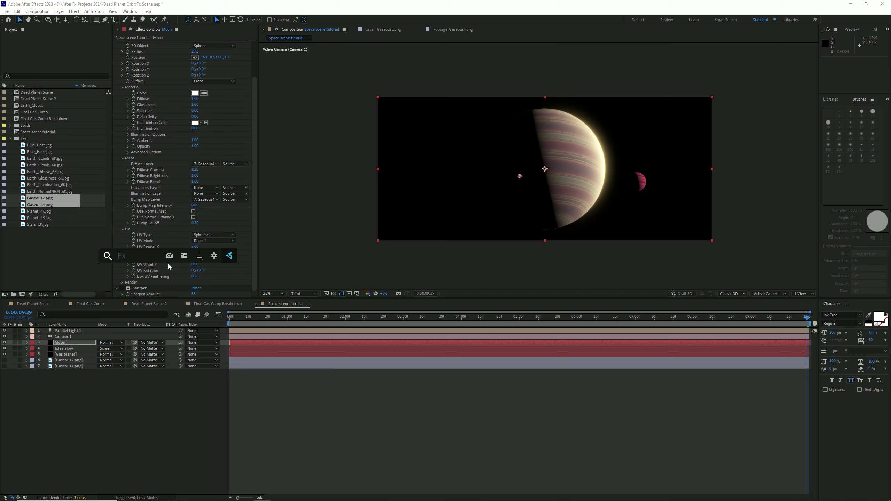
{"action": "type", "text": "tint"}
{"action": "key", "text": "Return"}
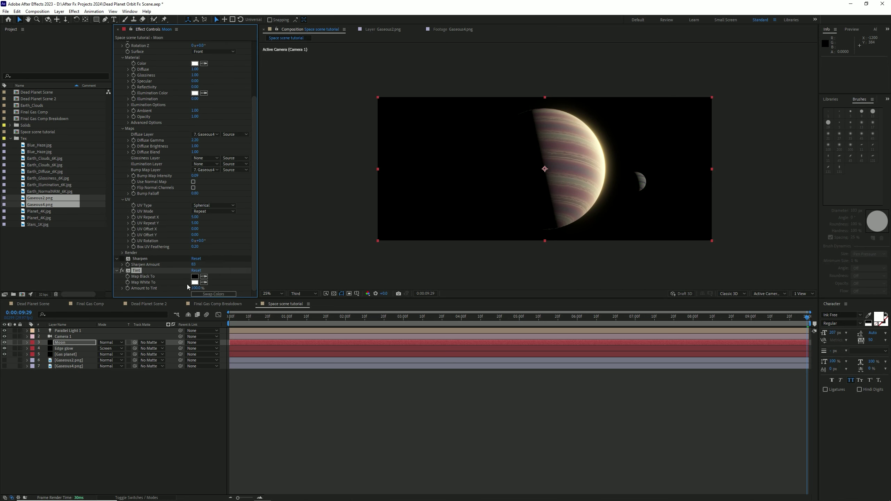
{"action": "left_click", "coordinate": [317, 280]}
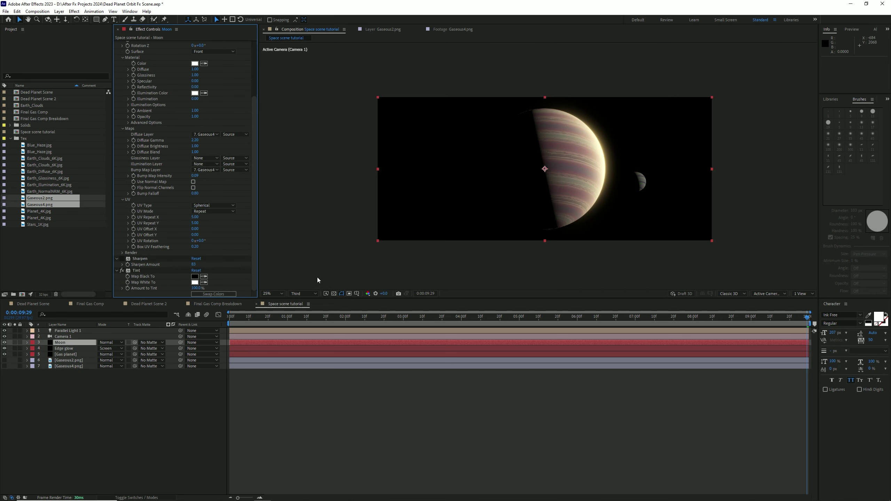
{"action": "left_click", "coordinate": [195, 283]}
{"action": "left_click", "coordinate": [250, 248]}
{"action": "left_click_drag", "start_coordinate": [259, 268], "coordinate": [260, 260]}
{"action": "mouse_move", "coordinate": [184, 185]}
{"action": "left_mouse_down"}
{"action": "mouse_move", "coordinate": [206, 172]}
{"action": "mouse_move", "coordinate": [289, 166]}
{"action": "mouse_move", "coordinate": [98, 233]}
{"action": "mouse_move", "coordinate": [70, 196]}
{"action": "mouse_move", "coordinate": [77, 163]}
{"action": "mouse_move", "coordinate": [175, 147]}
{"action": "mouse_move", "coordinate": [154, 130]}
{"action": "mouse_move", "coordinate": [295, 126]}
{"action": "mouse_move", "coordinate": [238, 124]}
{"action": "mouse_move", "coordinate": [253, 122]}
{"action": "left_mouse_up"}
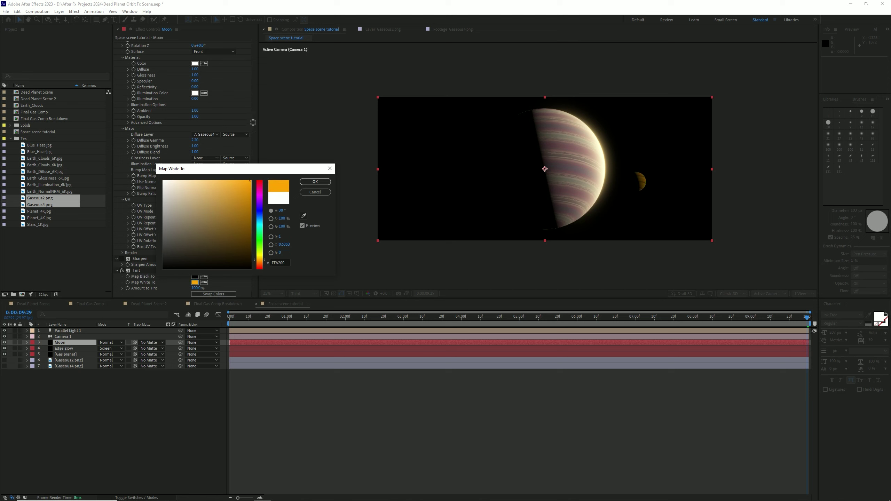
{"action": "key", "text": "Return"}
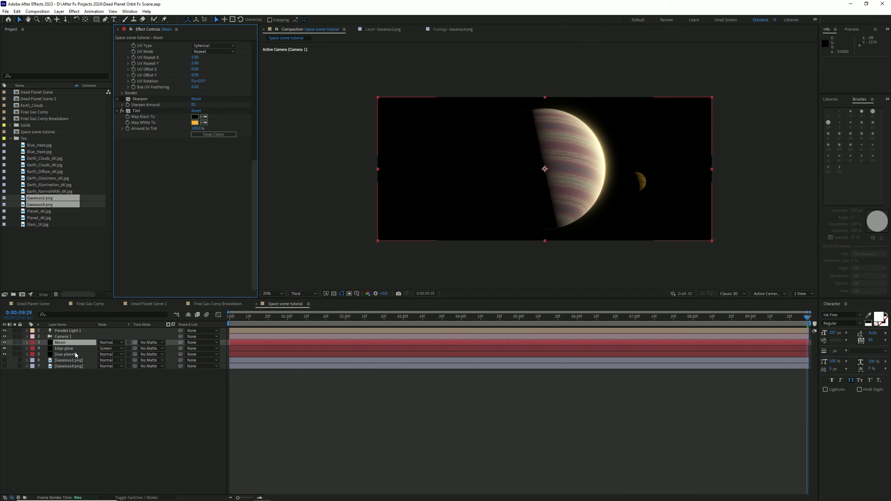
{"action": "left_click", "coordinate": [76, 353]}
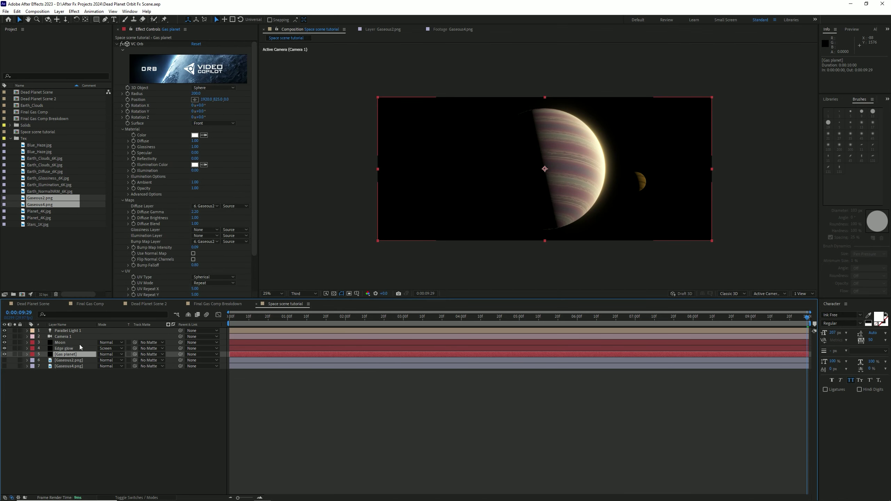
{"action": "left_click", "coordinate": [79, 344]}
{"action": "key", "text": "ctrl+d"}
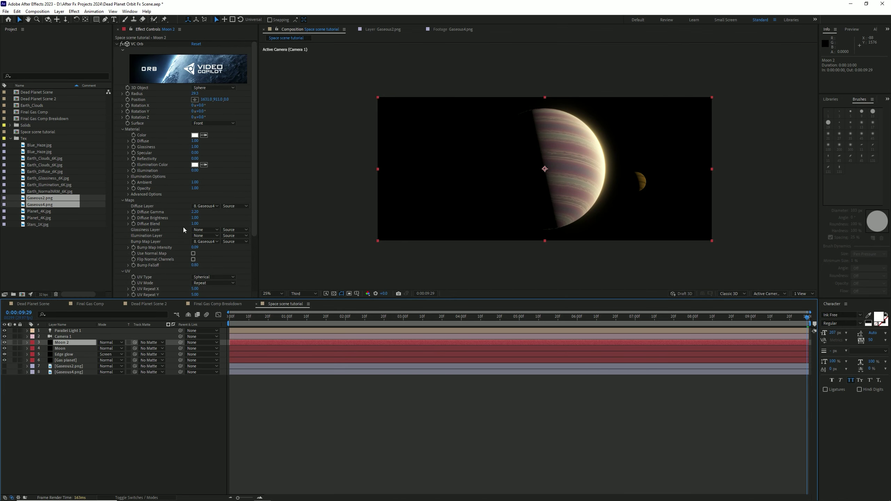
{"action": "left_click", "coordinate": [206, 207]}
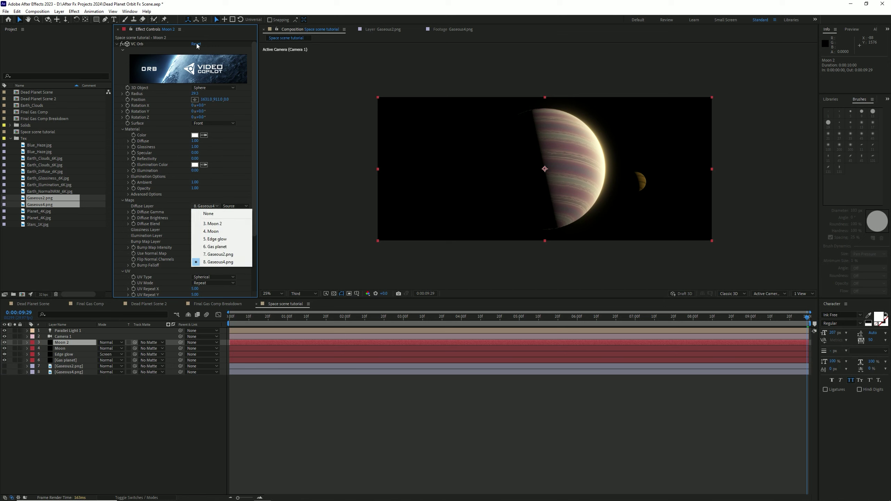
{"action": "left_click", "coordinate": [197, 45]}
{"action": "left_click", "coordinate": [197, 43]}
{"action": "left_click_drag", "start_coordinate": [195, 141], "coordinate": [123, 152]}
{"action": "left_click_drag", "start_coordinate": [195, 154], "coordinate": [134, 162]}
{"action": "mouse_move", "coordinate": [194, 170]}
{"action": "left_mouse_down"}
{"action": "mouse_move", "coordinate": [228, 171]}
{"action": "mouse_move", "coordinate": [208, 171]}
{"action": "left_mouse_up"}
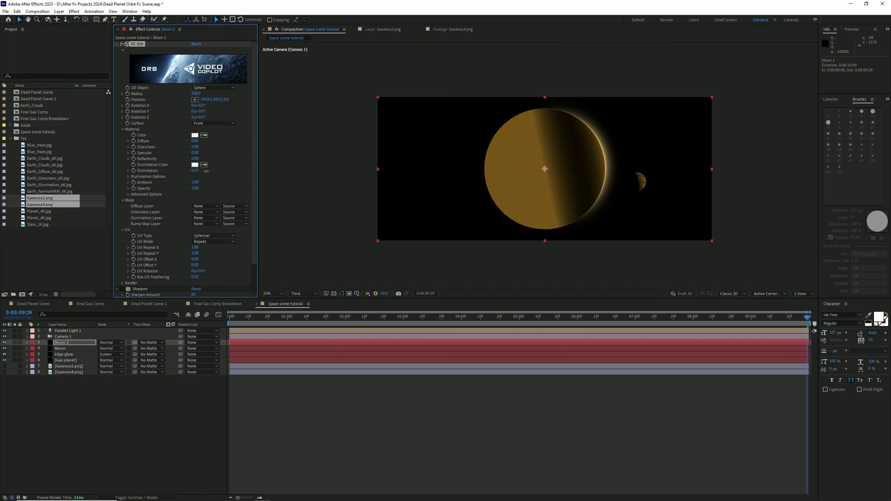
{"action": "key", "text": "Delete"}
Step: Duplicate the Moon layer, and set the copy's VC Orb Diffuse Layer and Bump Map Layer to None
{"action": "left_click", "coordinate": [80, 343]}
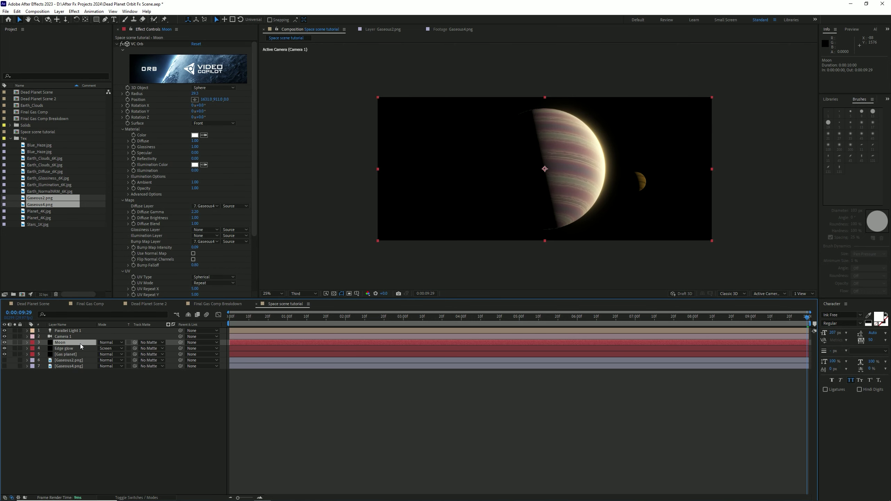
{"action": "key", "text": "ctrl+d"}
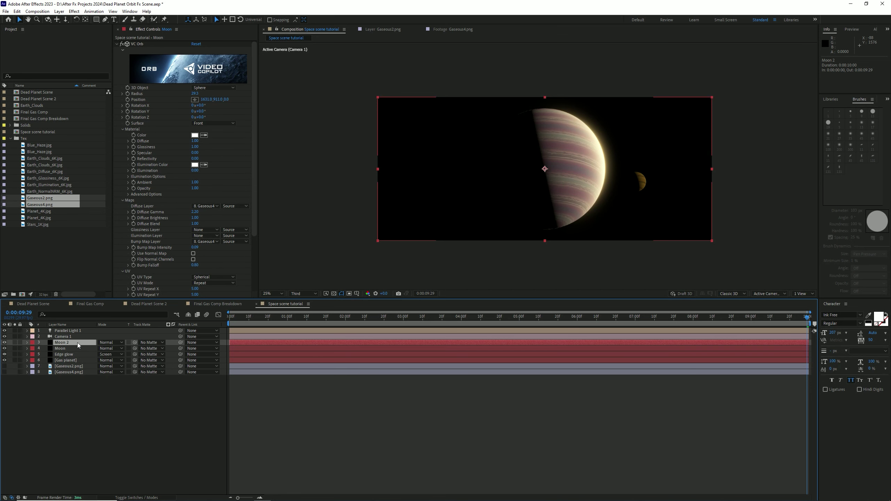
{"action": "left_click", "coordinate": [205, 206]}
{"action": "left_click", "coordinate": [200, 212]}
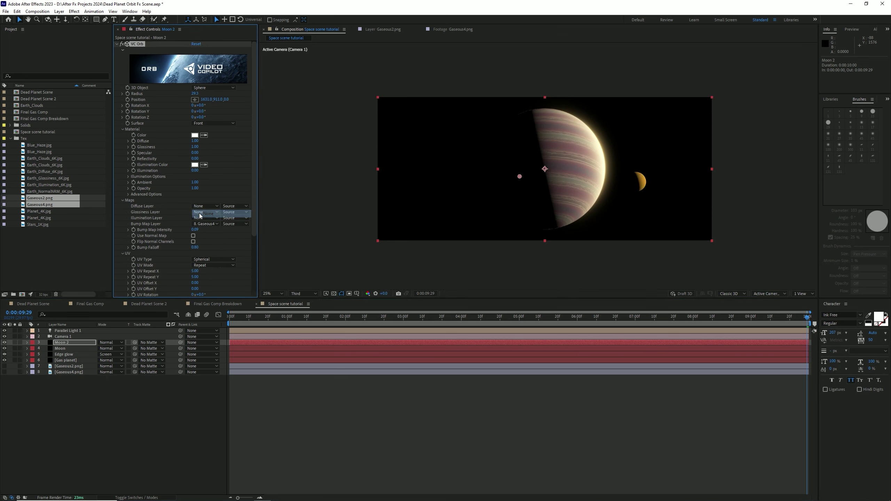
{"action": "left_click", "coordinate": [205, 223]}
{"action": "left_click", "coordinate": [202, 230]}
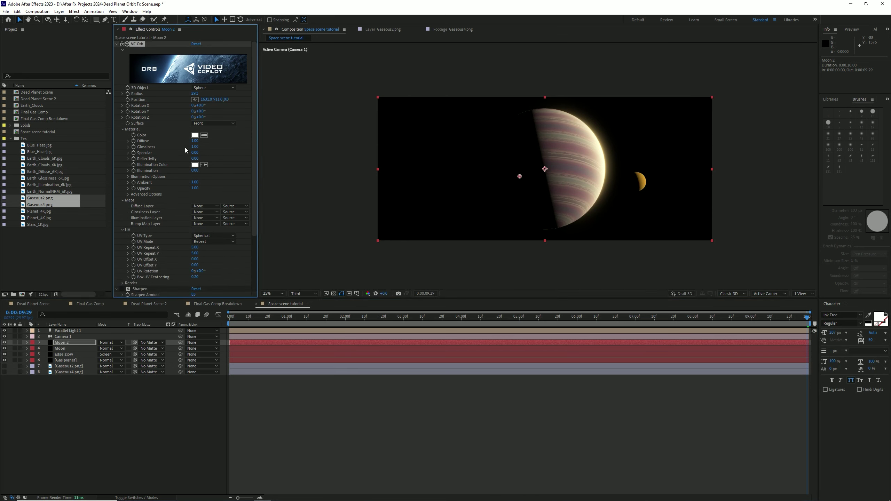
Step: Set Moon 2's Diffuse to 0, Illumination to 0.64, Fresnel to 1, Fresnel Bias to 2.7, Shadow/Light to 1 and its Contrast to 0.96, and save the project
{"action": "left_click_drag", "start_coordinate": [194, 140], "coordinate": [162, 152]}
{"action": "left_click_drag", "start_coordinate": [194, 170], "coordinate": [219, 170]}
{"action": "left_click", "coordinate": [128, 176]}
{"action": "scroll", "coordinate": [131, 177], "scroll_direction": "down", "scroll_amount": 2}
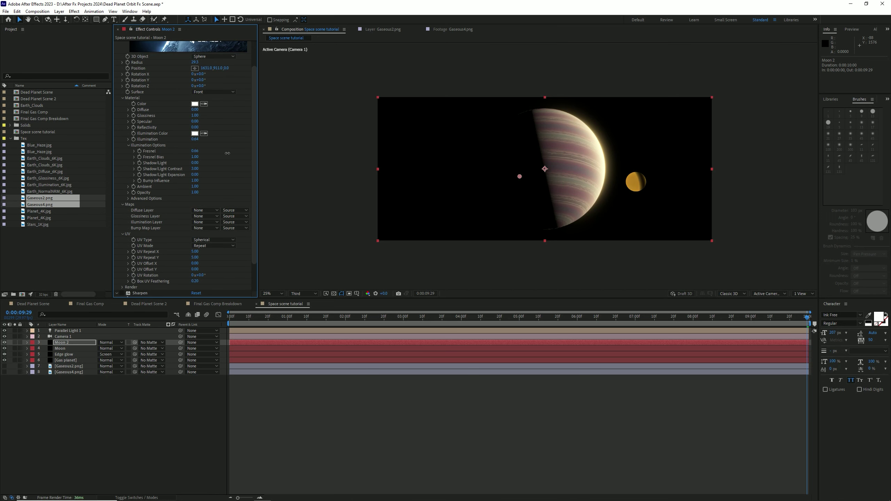
{"action": "left_click_drag", "start_coordinate": [196, 160], "coordinate": [257, 154]}
{"action": "left_click_drag", "start_coordinate": [194, 165], "coordinate": [236, 161]}
{"action": "key", "text": "ctrl+s"}
Step: Set the Moon 2 layer's blending mode to Soft Light and save the project
{"action": "scroll", "coordinate": [154, 253], "scroll_direction": "down", "scroll_amount": 2}
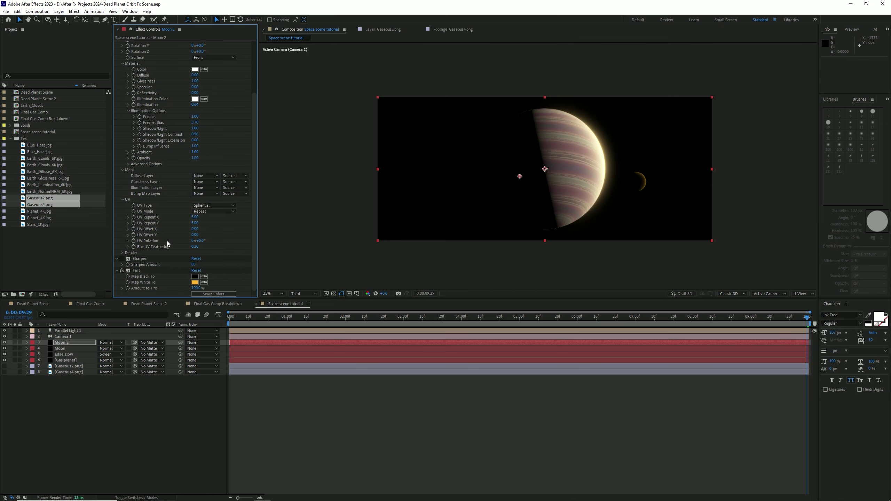
{"action": "left_click", "coordinate": [111, 342]}
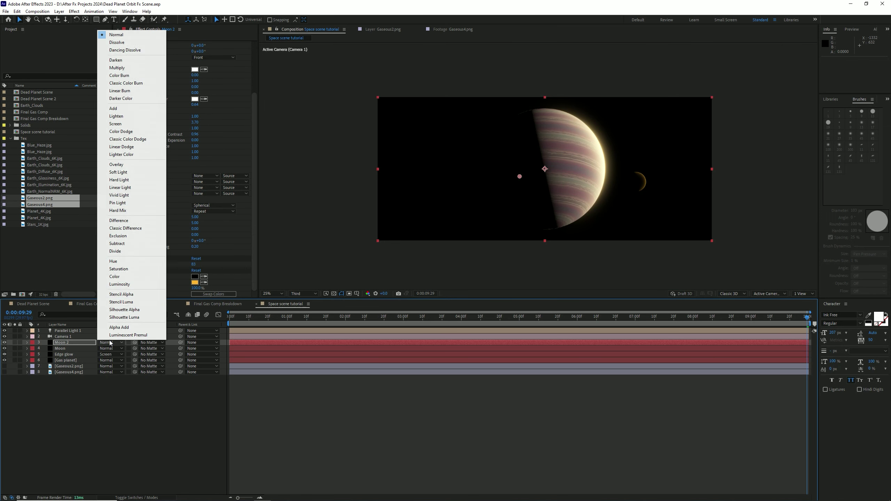
{"action": "left_click", "coordinate": [136, 172]}
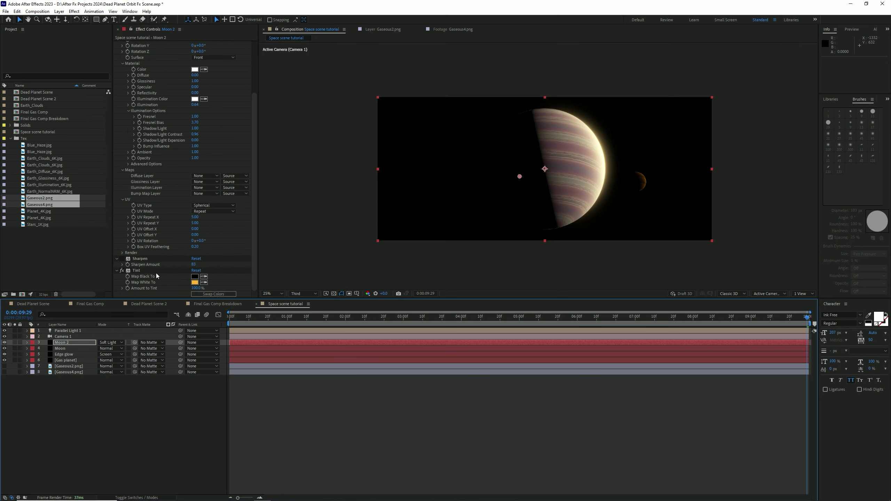
{"action": "key", "text": "ctrl+s"}
Step: Try the Screen and Add blending modes on the Moon 2 layer and undo both changes
{"action": "left_click", "coordinate": [110, 342]}
{"action": "left_click", "coordinate": [116, 124]}
{"action": "left_click", "coordinate": [108, 341]}
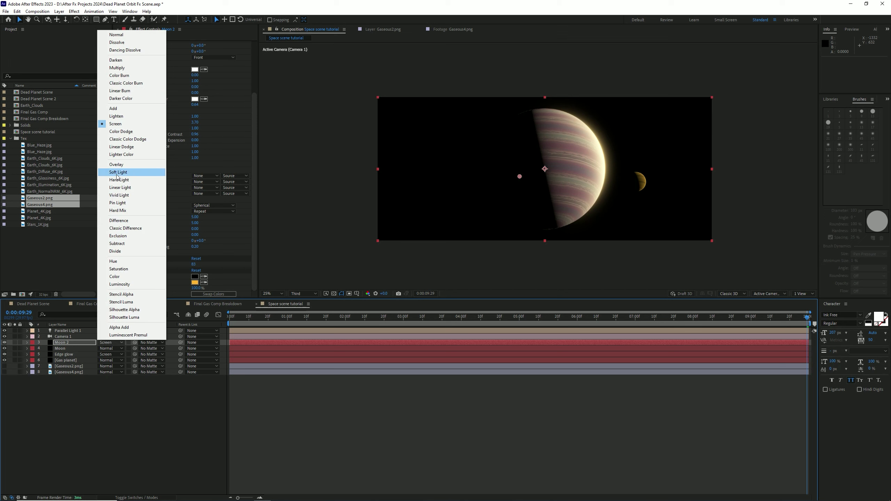
{"action": "left_click", "coordinate": [120, 109]}
{"action": "key", "text": "ctrl+z"}
{"action": "key", "text": "ctrl+z"}
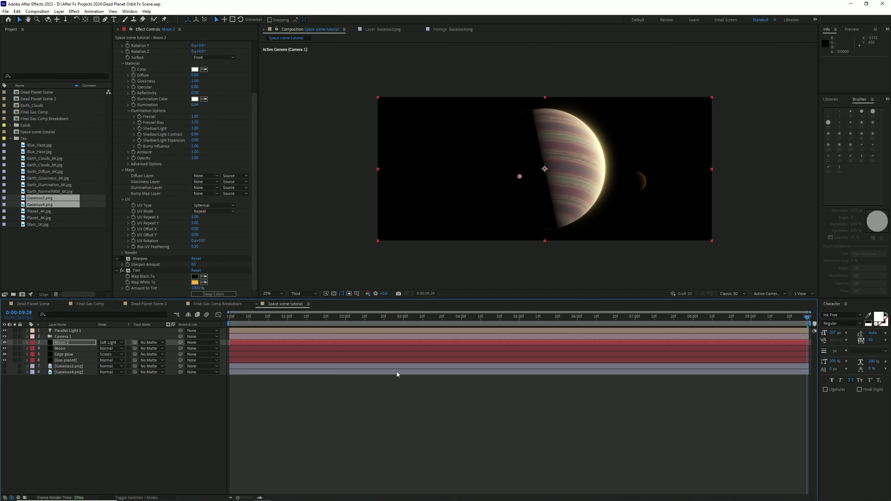
Step: Check the moon's rim up close, and apply the Deep Glow effect to Moon 2 with a reduced Exposure
{"action": "key", "text": "period"}
{"action": "left_click_drag", "start_coordinate": [737, 192], "coordinate": [611, 195]}
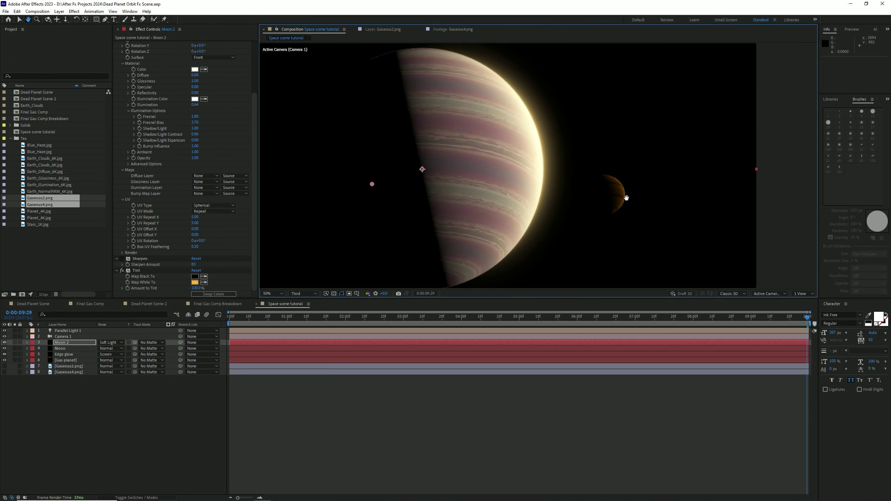
{"action": "key", "text": "comma"}
{"action": "key", "text": "v"}
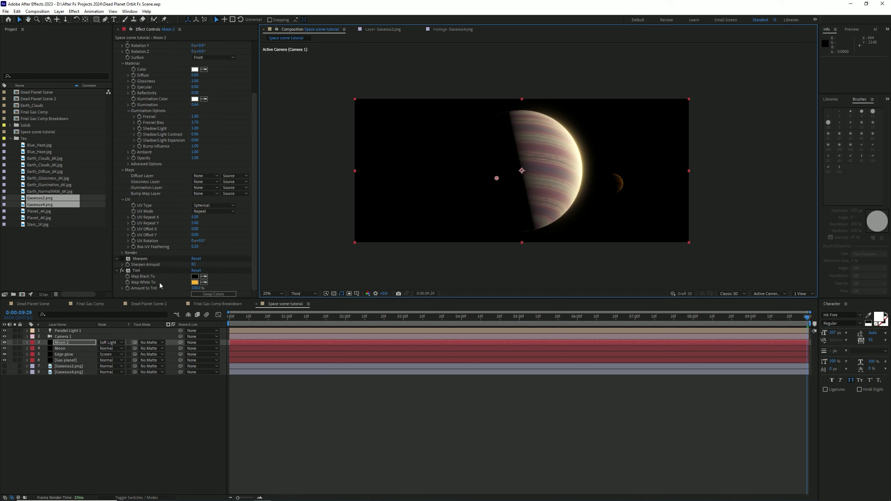
{"action": "left_click", "coordinate": [159, 260]}
{"action": "key", "text": "ctrl+space"}
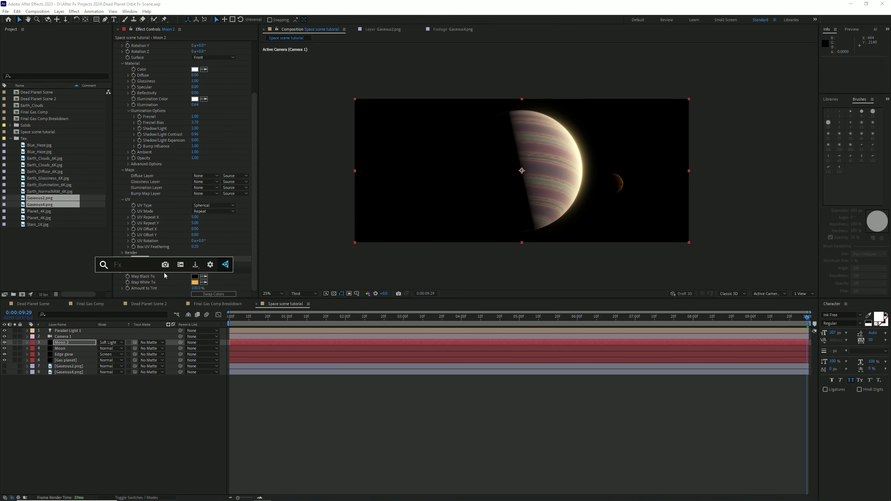
{"action": "type", "text": "de"}
{"action": "left_click", "coordinate": [160, 283]}
{"action": "left_click", "coordinate": [139, 442]}
{"action": "left_click_drag", "start_coordinate": [195, 158], "coordinate": [175, 155]}
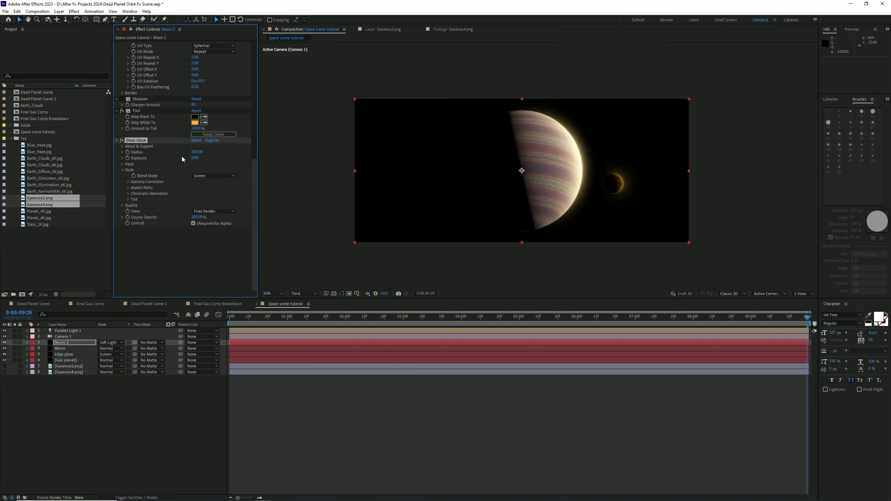
{"action": "left_click_drag", "start_coordinate": [27, 151], "coordinate": [11, 151]}
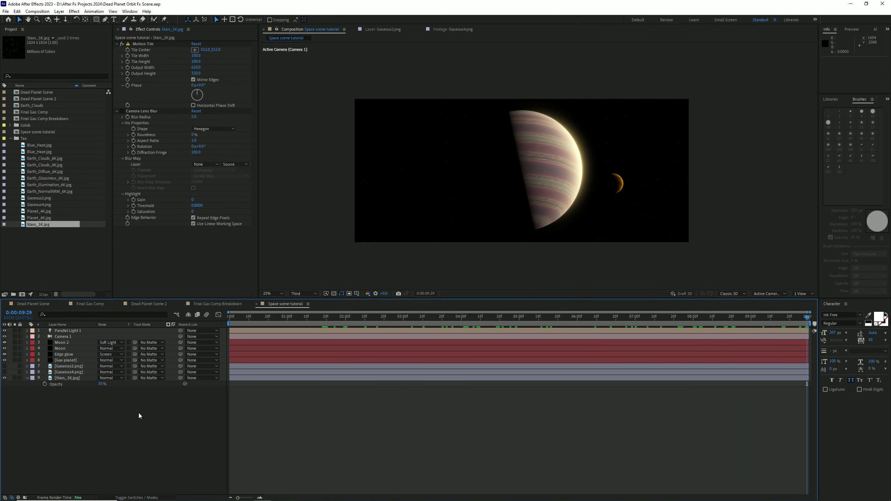
Step: Add Blue_Haze.jpg as the top layer of the Space scene tutorial composition and set its blending mode to Add
{"action": "left_click", "coordinate": [215, 303]}
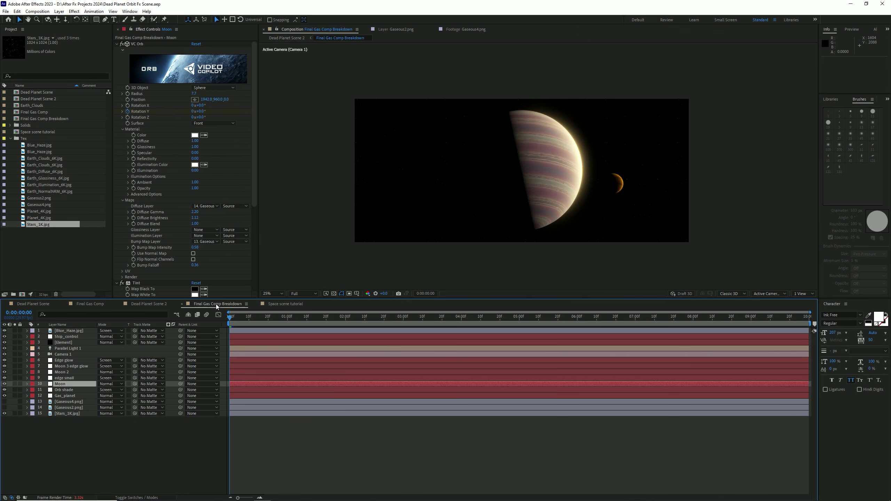
{"action": "left_click", "coordinate": [73, 331]}
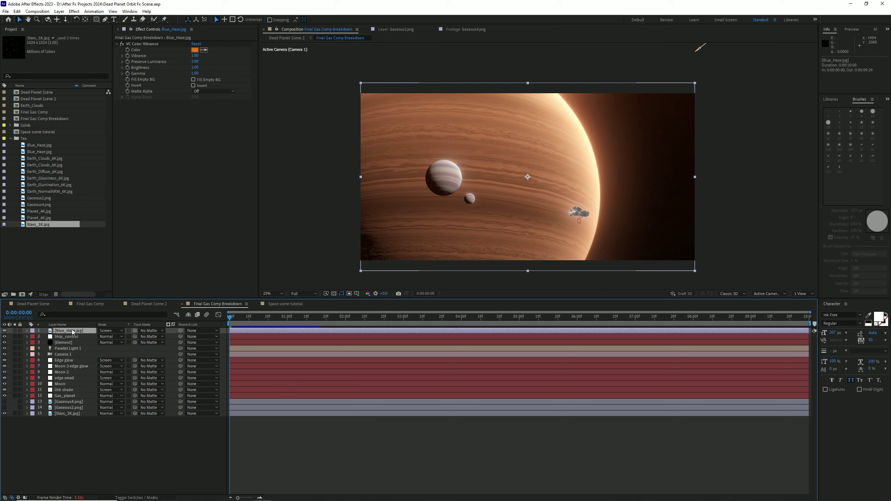
{"action": "left_click", "coordinate": [34, 145]}
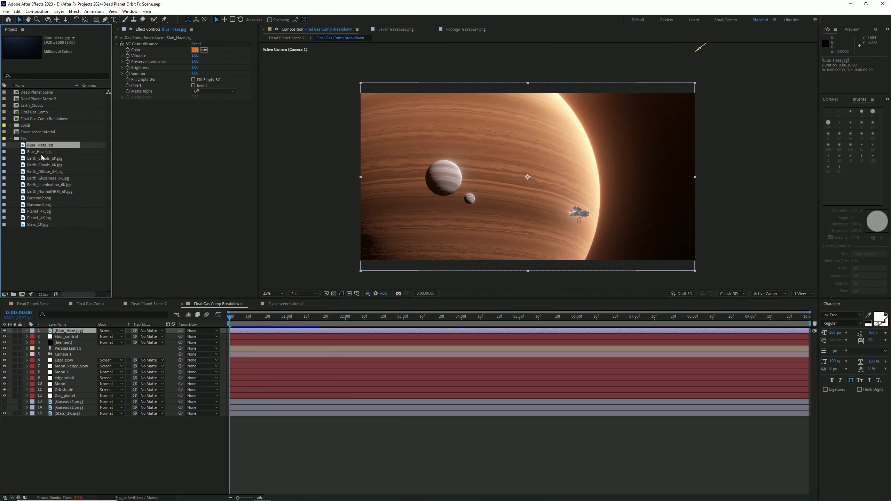
{"action": "left_click", "coordinate": [280, 303]}
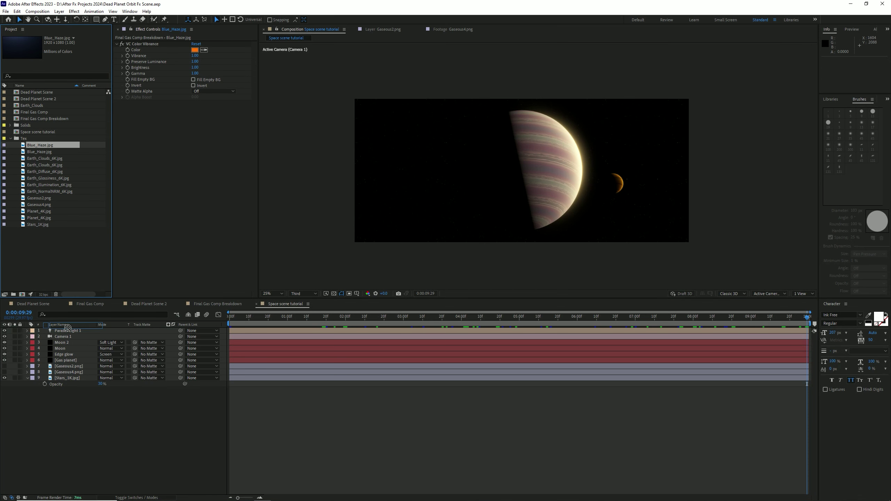
{"action": "left_click_drag", "start_coordinate": [22, 145], "coordinate": [101, 334]}
{"action": "left_click", "coordinate": [103, 332]}
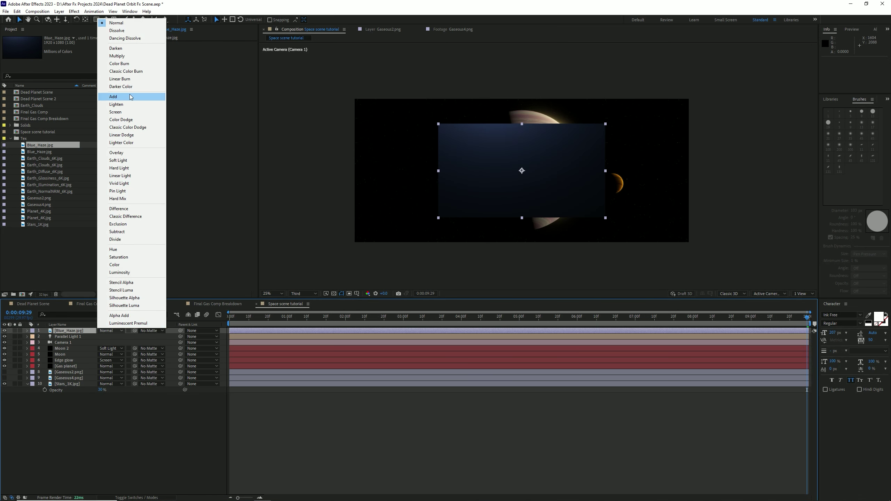
{"action": "left_click", "coordinate": [112, 97]}
Step: Scale the Blue_Haze layer to about 210% and move it down so that it covers the frame, and save the project
{"action": "key", "text": "alt+shift+KP_Add"}
{"action": "key", "text": "alt+shift+KP_Add"}
{"action": "key", "text": "alt+shift+KP_Add"}
{"action": "key", "text": "alt+shift+KP_Add"}
{"action": "key", "text": "alt+shift+KP_Add"}
{"action": "key", "text": "alt+shift+KP_Add"}
{"action": "key", "text": "alt+shift+KP_Add"}
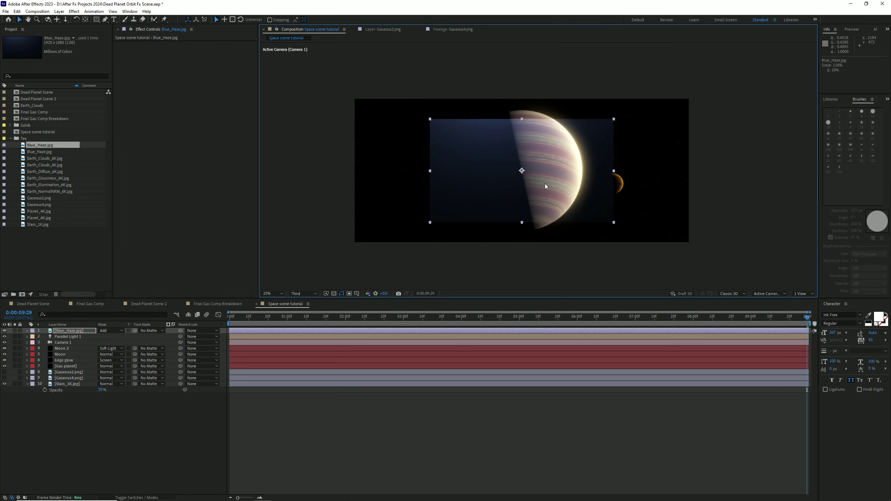
{"action": "key", "text": "alt+shift+KP_Add"}
{"action": "key", "text": "alt+shift+KP_Add"}
{"action": "key", "text": "alt+shift+KP_Add"}
{"action": "key", "text": "alt+shift+KP_Add"}
{"action": "key", "text": "alt+shift+KP_Subtract"}
{"action": "key", "text": "alt+shift+KP_Add"}
{"action": "key", "text": "shift+Down"}
{"action": "key", "text": "shift+Down"}
{"action": "key", "text": "shift+Down"}
{"action": "key", "text": "shift+Down"}
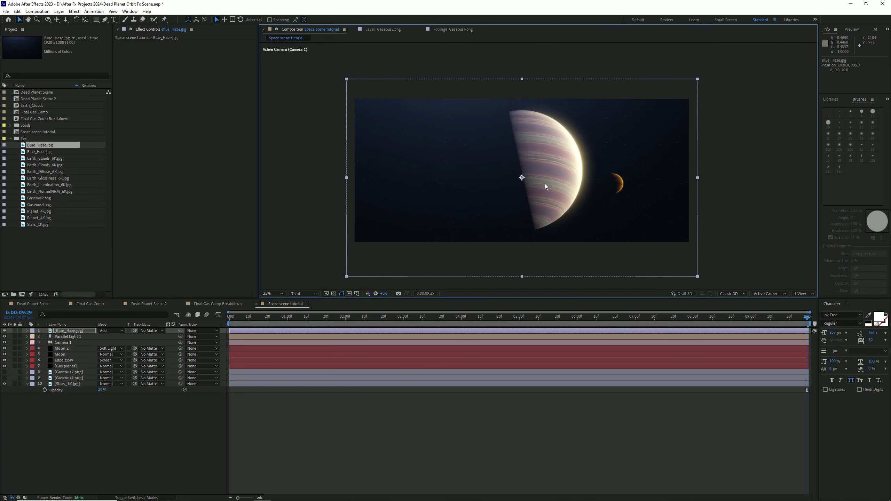
{"action": "key", "text": "ctrl+s"}
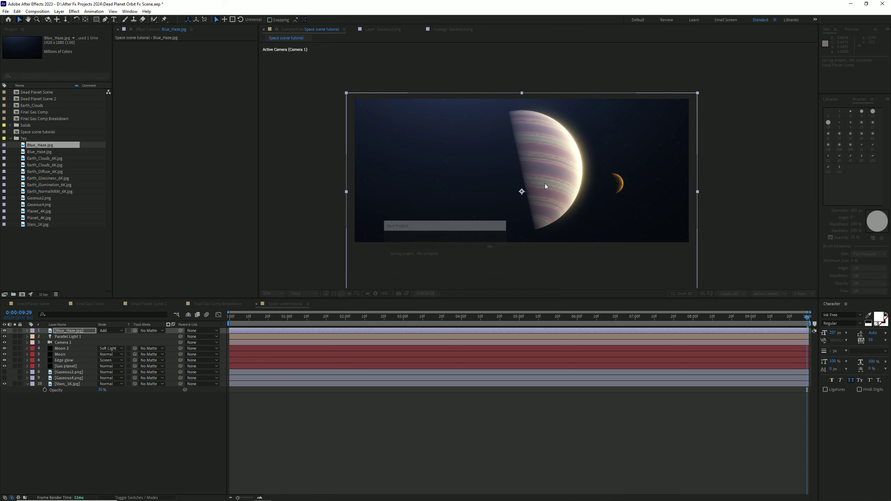
Step: Apply VC Color Vibrance to the Blue_Haze layer and set its Color to dark brown 221B00
{"action": "left_click", "coordinate": [143, 254]}
{"action": "key", "text": "ctrl+space"}
{"action": "type", "text": "vc"}
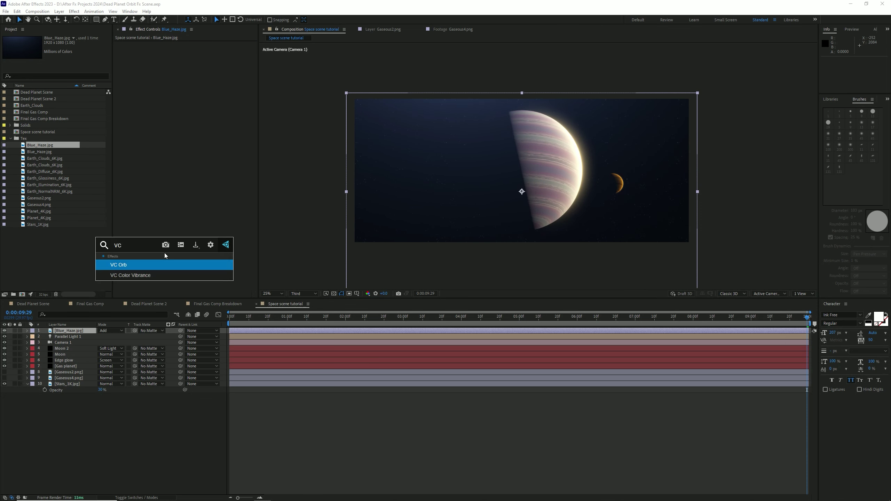
{"action": "key", "text": "Down"}
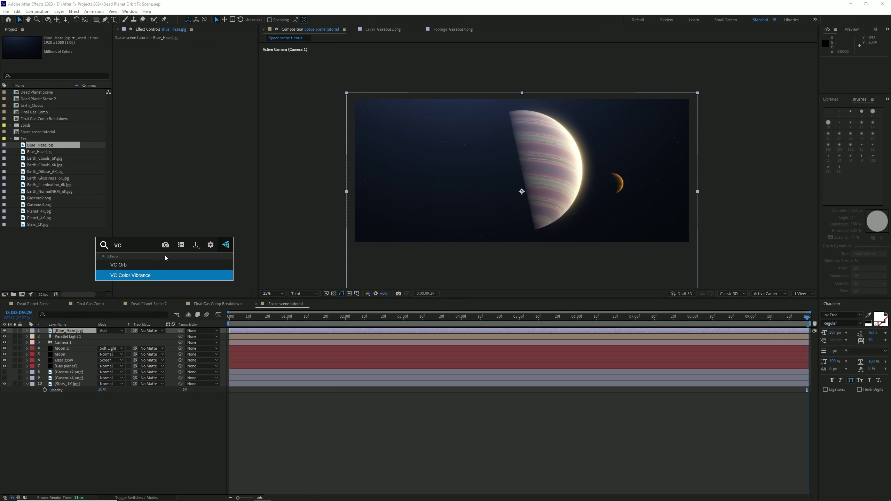
{"action": "key", "text": "Return"}
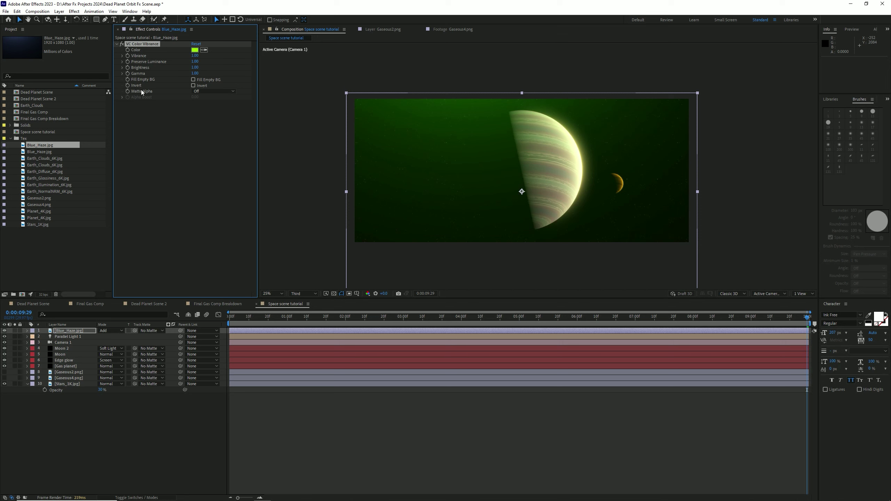
{"action": "left_click", "coordinate": [196, 50]}
{"action": "left_click", "coordinate": [258, 258]}
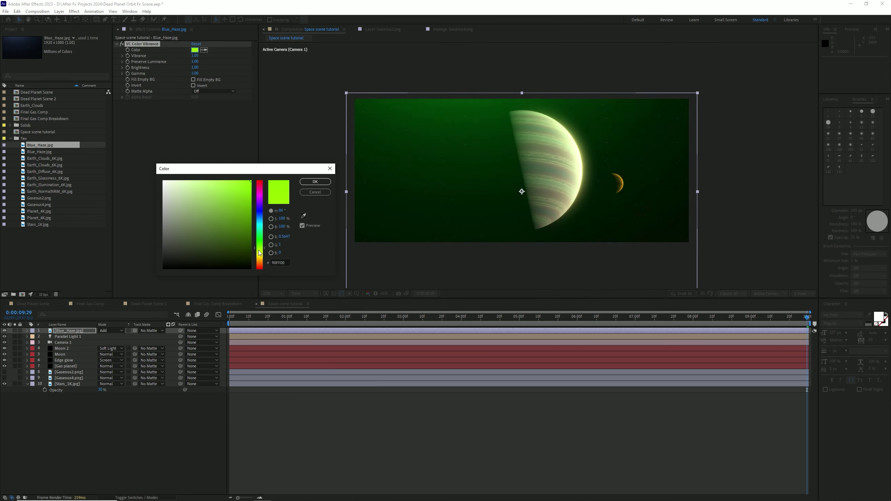
{"action": "left_click_drag", "start_coordinate": [221, 182], "coordinate": [282, 259]}
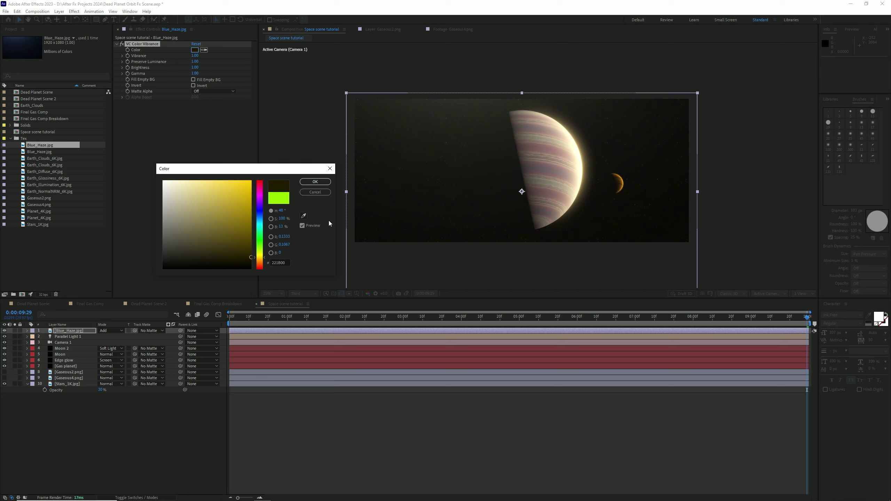
{"action": "left_click", "coordinate": [315, 181]}
Step: Rotate the Blue_Haze layer a quarter turn, and enlarge and reposition it until it covers the whole frame
{"action": "key", "text": "shift+KP_Add"}
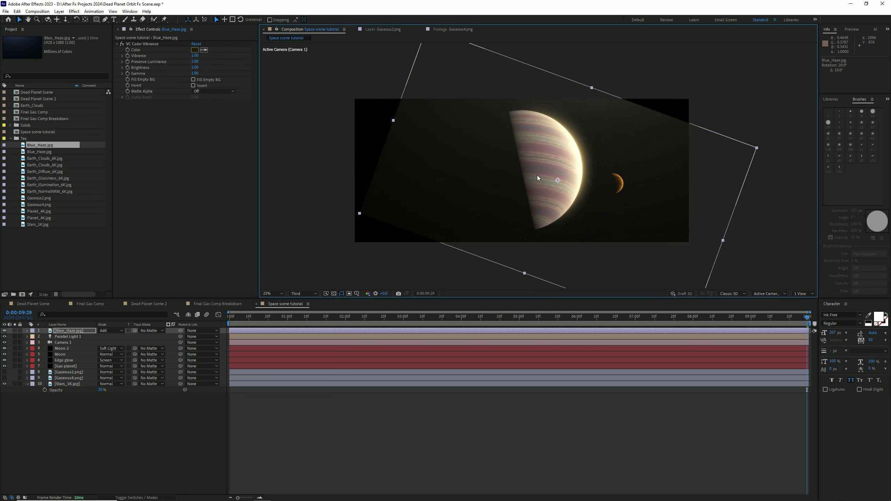
{"action": "key", "text": "shift+KP_Subtract"}
{"action": "key", "text": "shift+KP_Subtract"}
{"action": "key", "text": "ctrl+alt+shift+KP_Add"}
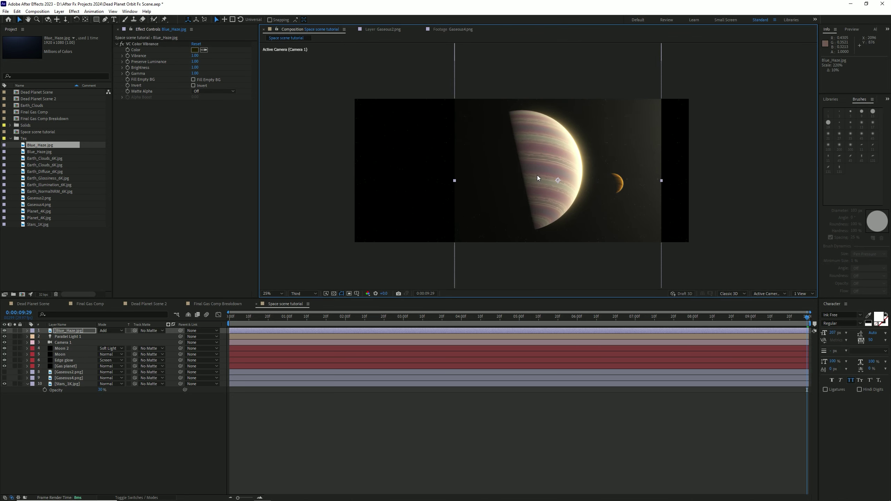
{"action": "key", "text": "ctrl+alt+shift+KP_Add"}
{"action": "key", "text": "ctrl+alt+shift+KP_Add"}
{"action": "key", "text": "ctrl+alt+shift+KP_Add"}
{"action": "key", "text": "ctrl+alt+shift+KP_Add"}
{"action": "key", "text": "ctrl+alt+shift+KP_Add"}
{"action": "key", "text": "ctrl+alt+shift+KP_Add"}
{"action": "key", "text": "ctrl+alt+shift+KP_Add"}
{"action": "key", "text": "ctrl+alt+shift+KP_Add"}
{"action": "key", "text": "ctrl+alt+shift+KP_Add"}
{"action": "key", "text": "ctrl+alt+shift+KP_Add"}
{"action": "key", "text": "ctrl+alt+shift+KP_Add"}
{"action": "key", "text": "ctrl+alt+shift+KP_Add"}
{"action": "key", "text": "ctrl+alt+shift+KP_Add"}
{"action": "key", "text": "ctrl+alt+shift+KP_Add"}
{"action": "key", "text": "ctrl+alt+shift+KP_Add"}
{"action": "key", "text": "ctrl+alt+shift+KP_Add"}
{"action": "key", "text": "ctrl+alt+shift+KP_Add"}
{"action": "key", "text": "ctrl+alt+shift+KP_Add"}
{"action": "key", "text": "ctrl+alt+shift+KP_Add"}
{"action": "key", "text": "ctrl+alt+shift+KP_Add"}
{"action": "key", "text": "shift+Left"}
{"action": "mouse_move", "coordinate": [739, 164]}
{"action": "left_mouse_down"}
{"action": "mouse_move", "coordinate": [719, 169]}
{"action": "mouse_move", "coordinate": [732, 170]}
{"action": "left_mouse_up"}
Step: Apply Fast Box Blur to the Blue_Haze layer with a Blur Radius of 1, and save the project
{"action": "key", "text": "ctrl+space"}
{"action": "type", "text": "fast"}
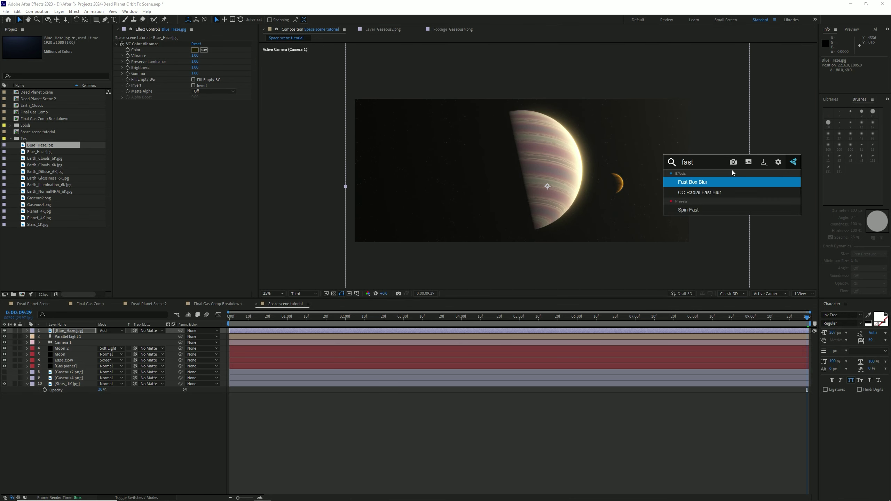
{"action": "key", "text": "Return"}
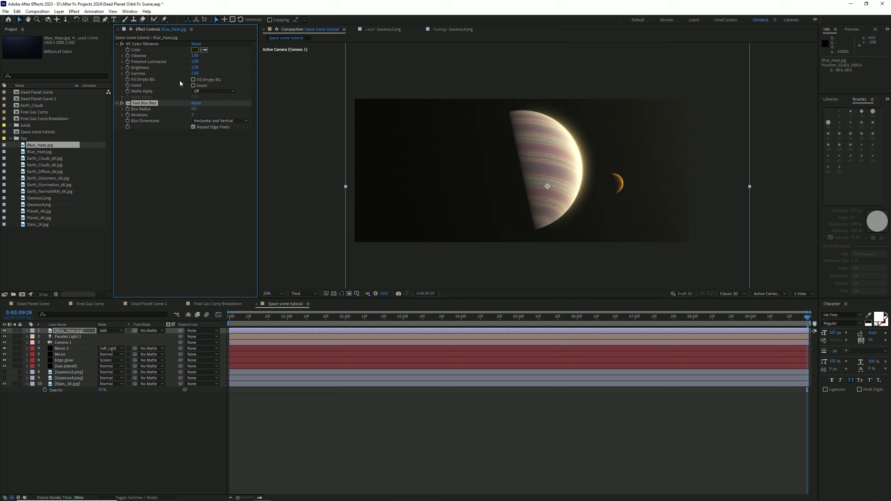
{"action": "type", "text": "1"}
{"action": "key", "text": "Return"}
{"action": "key", "text": "ctrl+s"}
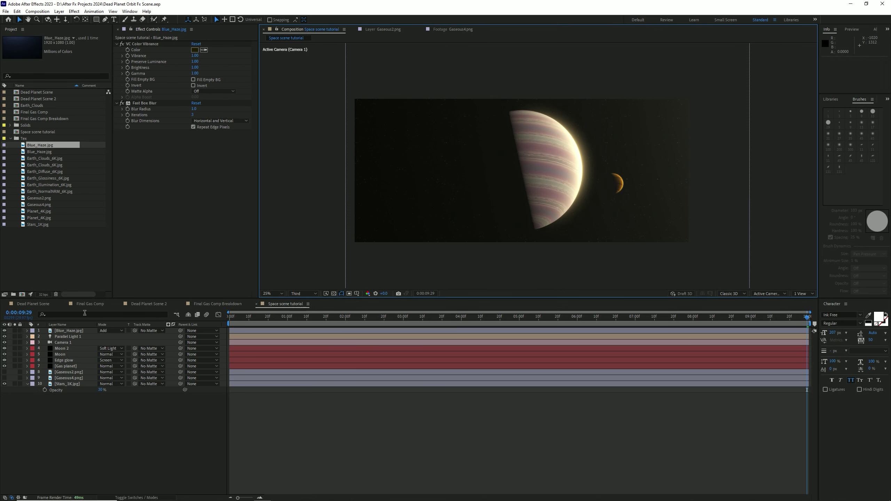
Step: Try the Soft Light blending mode on the Blue_Haze layer and undo it
{"action": "left_click", "coordinate": [115, 331]}
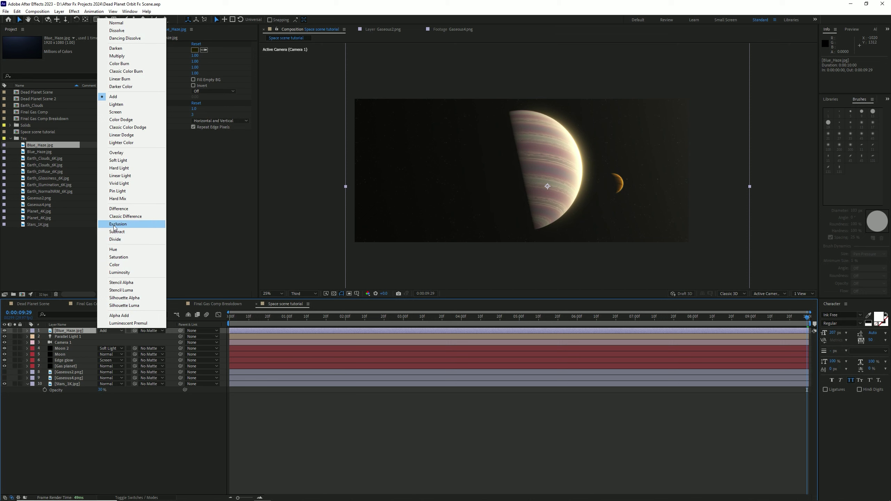
{"action": "left_click", "coordinate": [137, 159]}
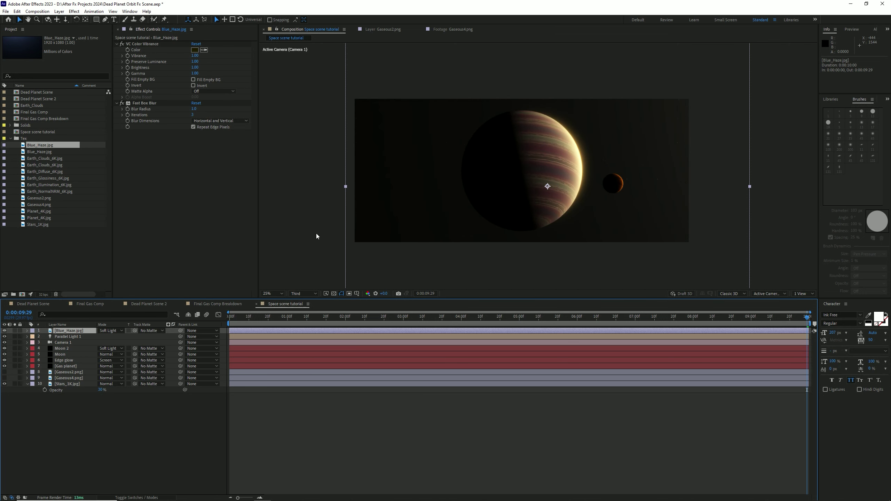
{"action": "key", "text": "ctrl+z"}
Step: Set the Blue_Haze layer's blending mode to Screen and its Opacity to 71%
{"action": "left_click", "coordinate": [115, 331]}
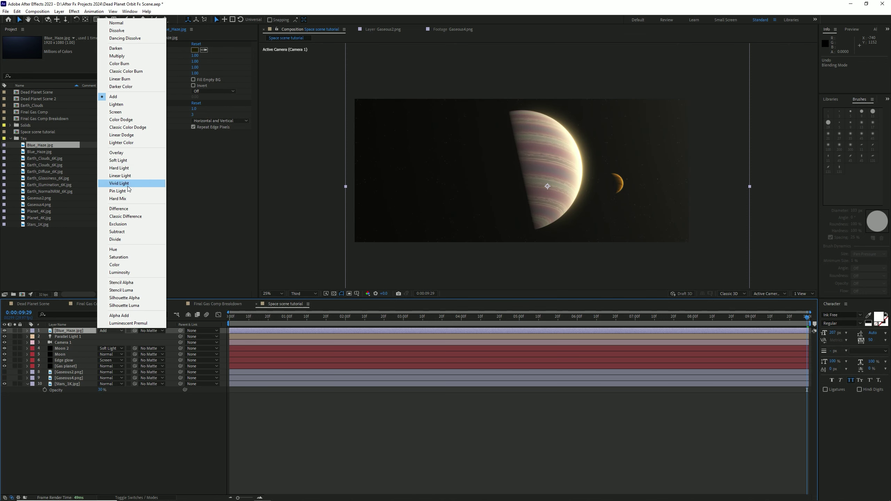
{"action": "left_click", "coordinate": [134, 114]}
{"action": "key", "text": "t"}
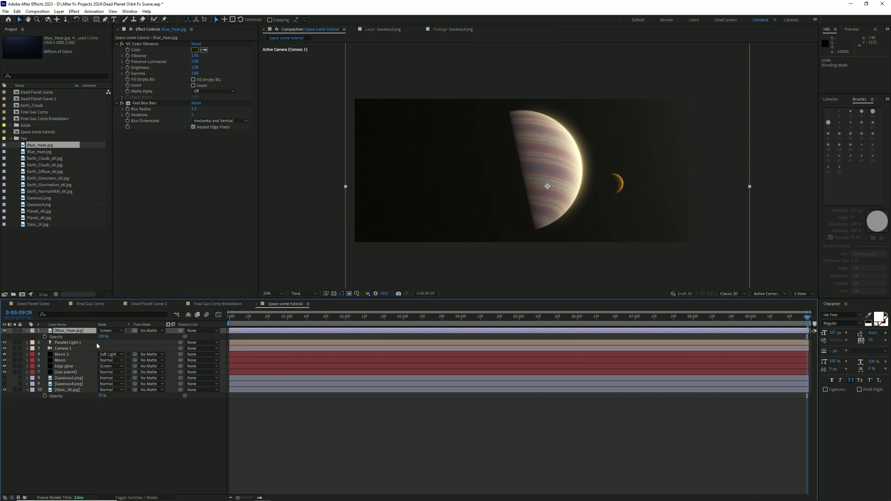
Step: Apply Curves to the Blue_Haze layer, shape the RGB channel into an S-curve and slightly adjust the Red channel
{"action": "key", "text": "ctrl+space"}
{"action": "type", "text": "curv"}
{"action": "key", "text": "Return"}
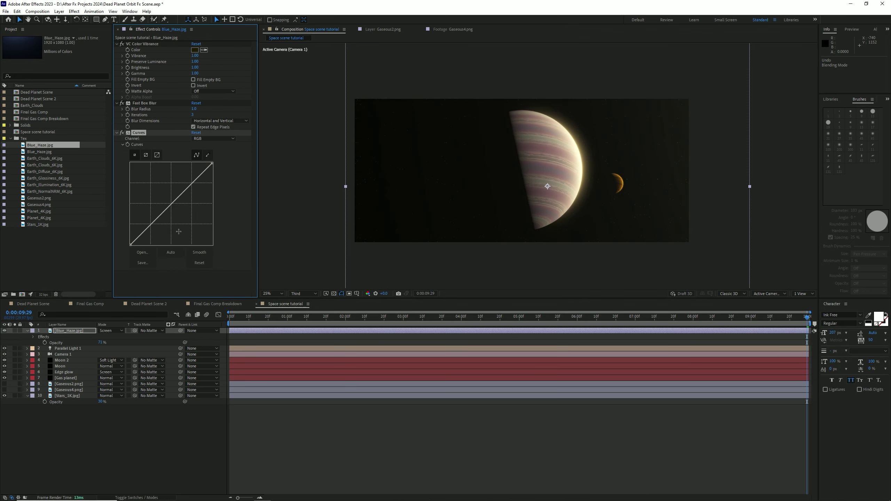
{"action": "left_click_drag", "start_coordinate": [142, 224], "coordinate": [151, 227]}
{"action": "left_click", "coordinate": [214, 139]}
{"action": "left_click", "coordinate": [200, 151]}
{"action": "left_click_drag", "start_coordinate": [191, 183], "coordinate": [191, 183]}
{"action": "left_click", "coordinate": [214, 138]}
{"action": "left_click", "coordinate": [200, 144]}
Step: Preview the full orbit animation and save the project
{"action": "key", "text": "space"}
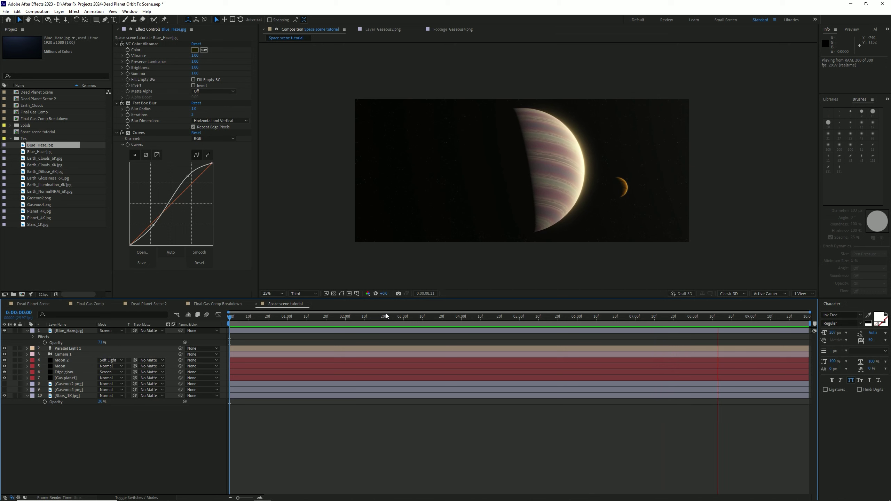
{"action": "key", "text": "ctrl+s"}
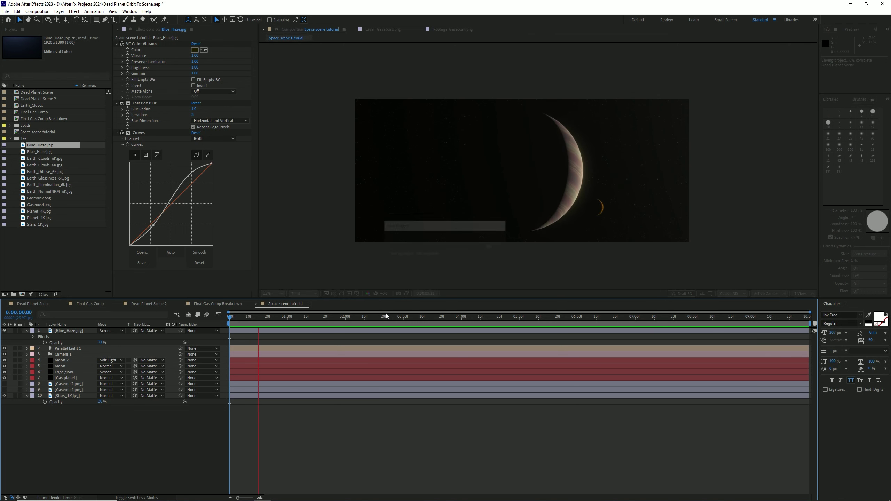
{"action": "key", "text": "space"}
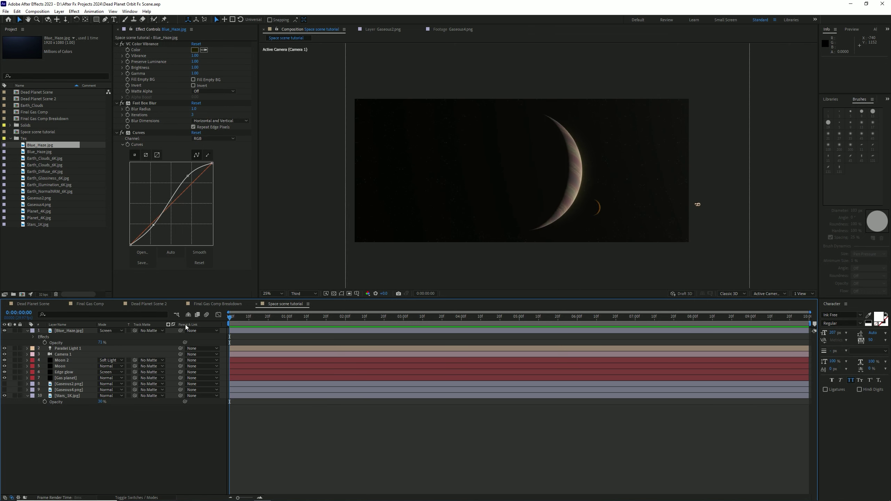
Step: Review the animation along the timeline and collapse the open properties of the Blue_Haze and Stars_1K layers
{"action": "left_click", "coordinate": [25, 330]}
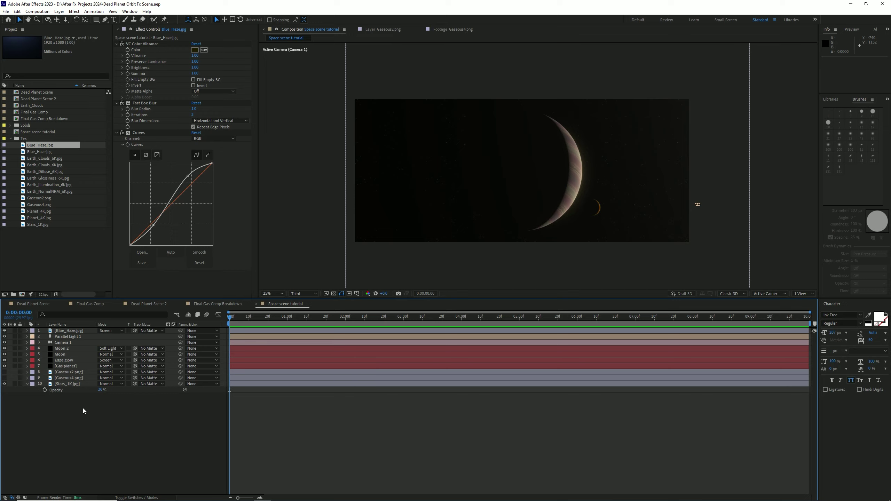
{"action": "mouse_move", "coordinate": [291, 316]}
{"action": "left_mouse_down"}
{"action": "mouse_move", "coordinate": [807, 317]}
{"action": "mouse_move", "coordinate": [372, 317]}
{"action": "mouse_move", "coordinate": [252, 382]}
{"action": "left_mouse_up"}
{"action": "left_click_drag", "start_coordinate": [229, 317], "coordinate": [606, 317]}
{"action": "key", "text": "space"}
{"action": "left_click_drag", "start_coordinate": [258, 412], "coordinate": [472, 409]}
{"action": "key", "text": "Home"}
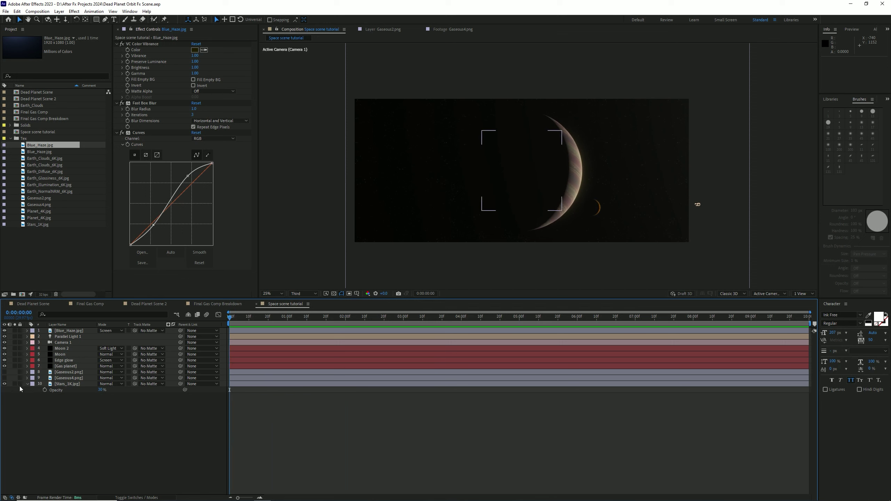
{"action": "left_click", "coordinate": [27, 384]}
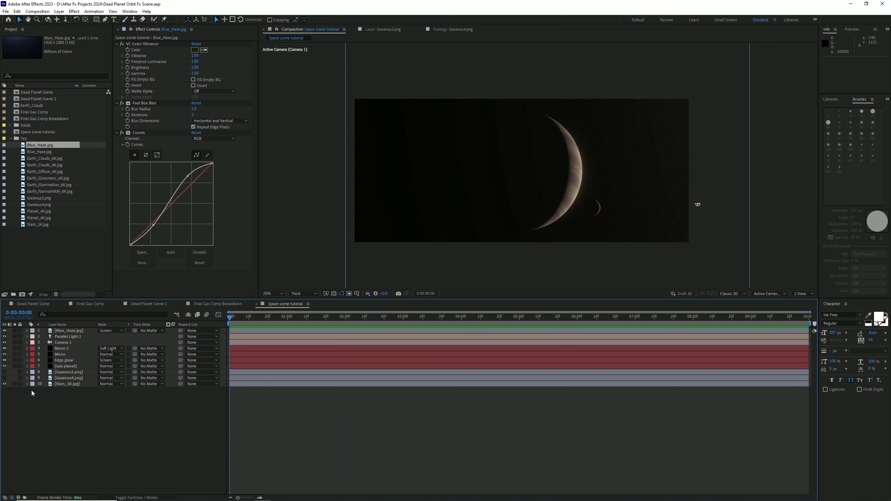